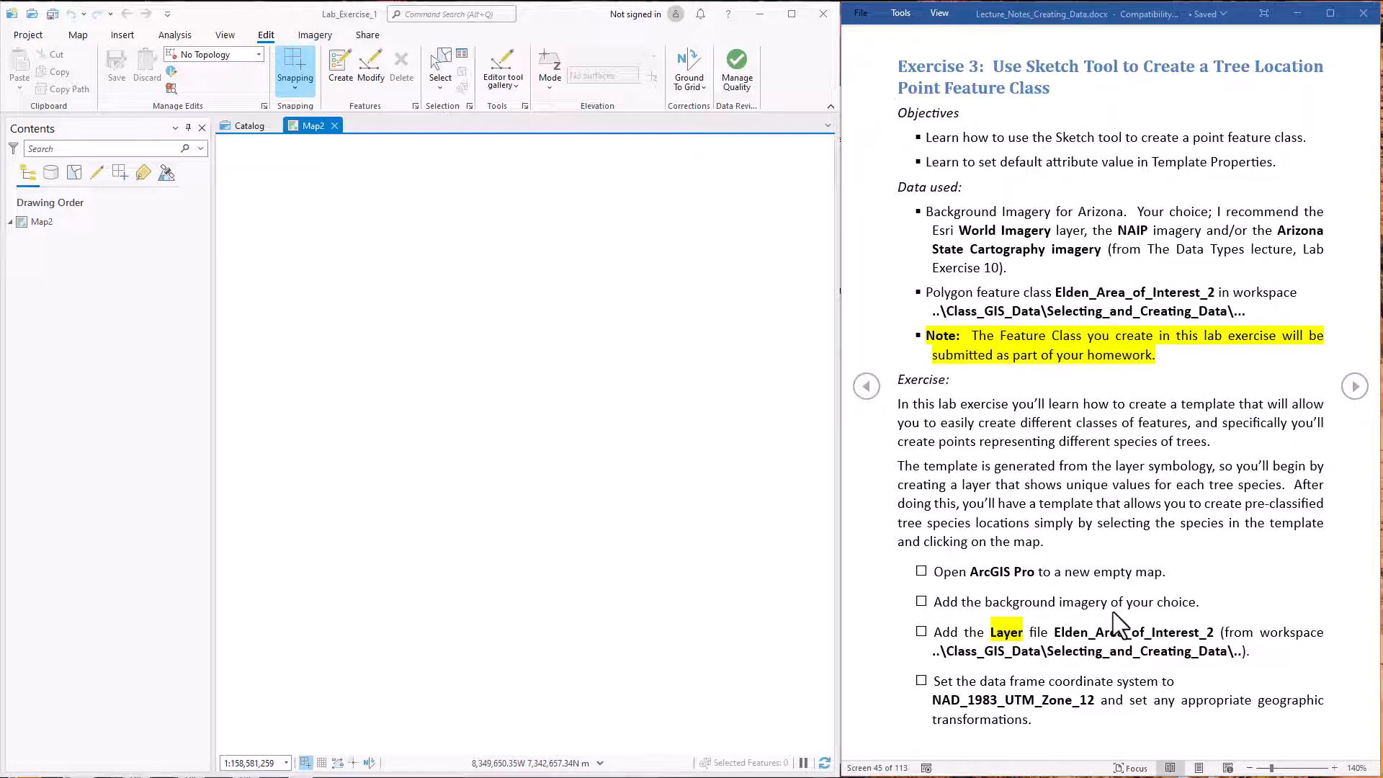
- Add the layer file Elden_Area_of_Interest_2.lyr from the Selecting_and_Creating_Data folder to Map2
drag(1056, 636, 1215, 635)
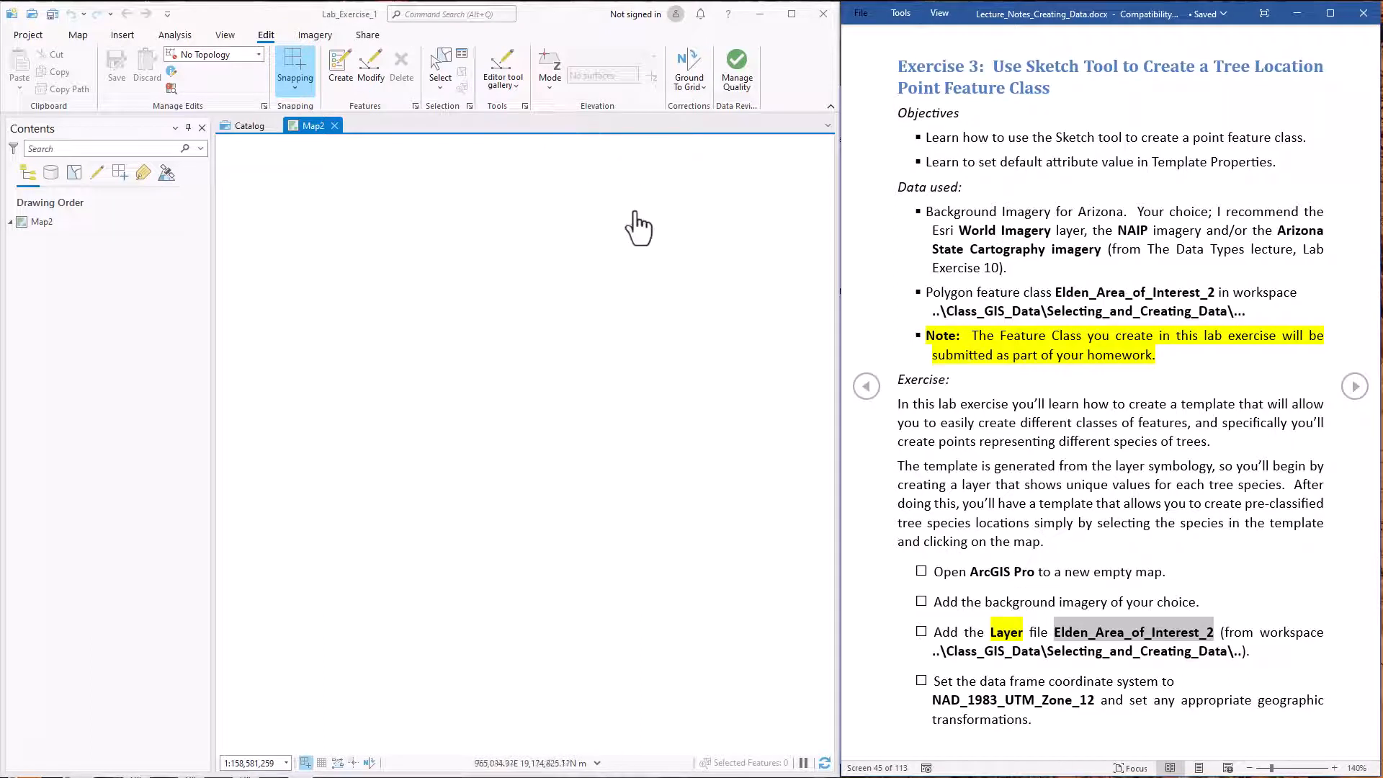
click(78, 36)
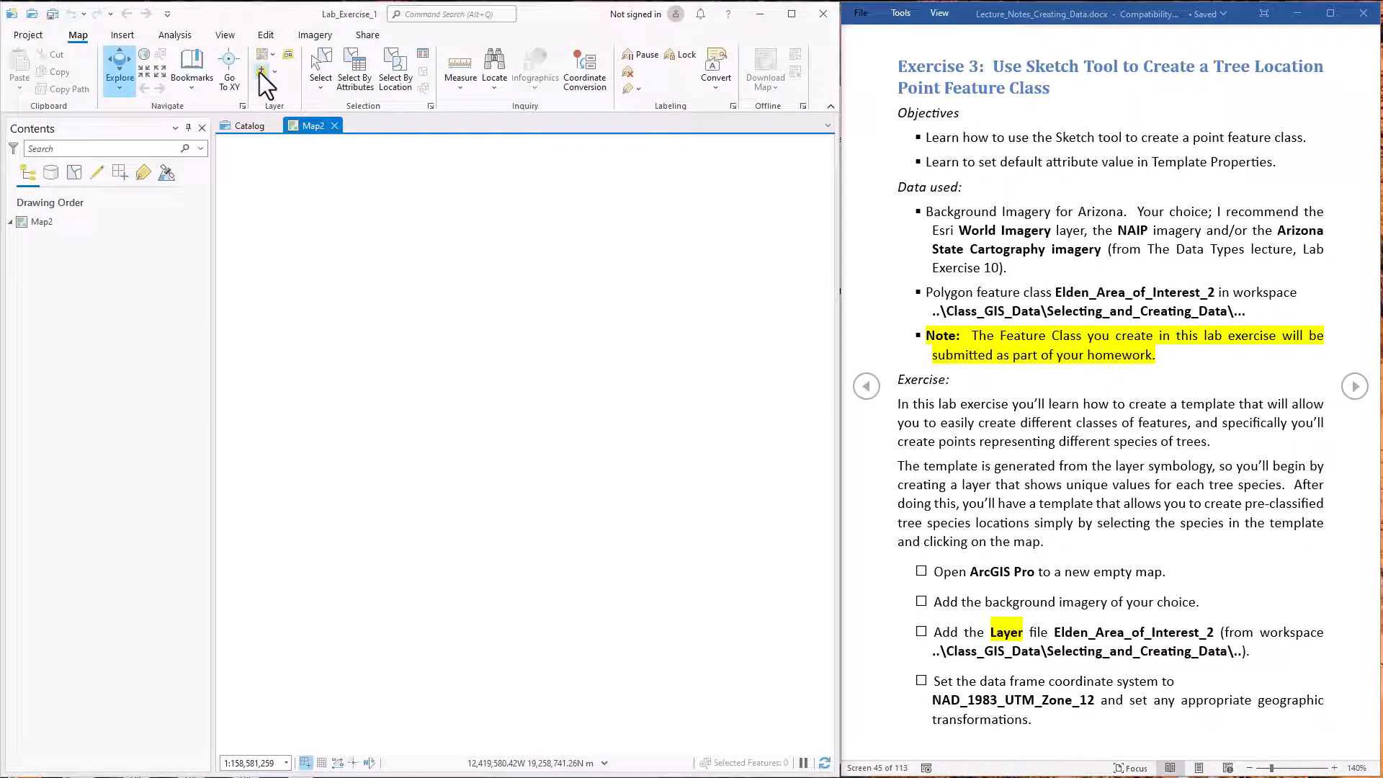
click(260, 71)
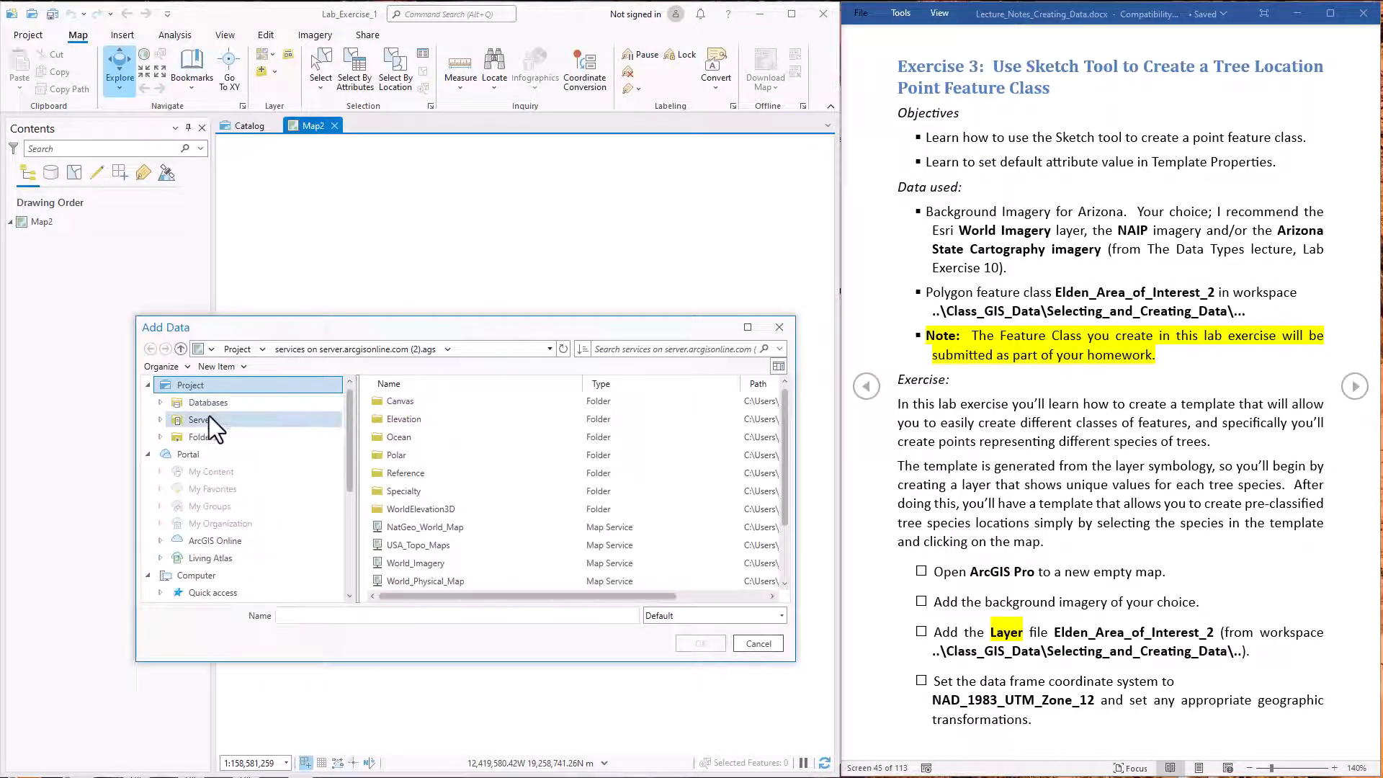
click(203, 436)
double_click(422, 442)
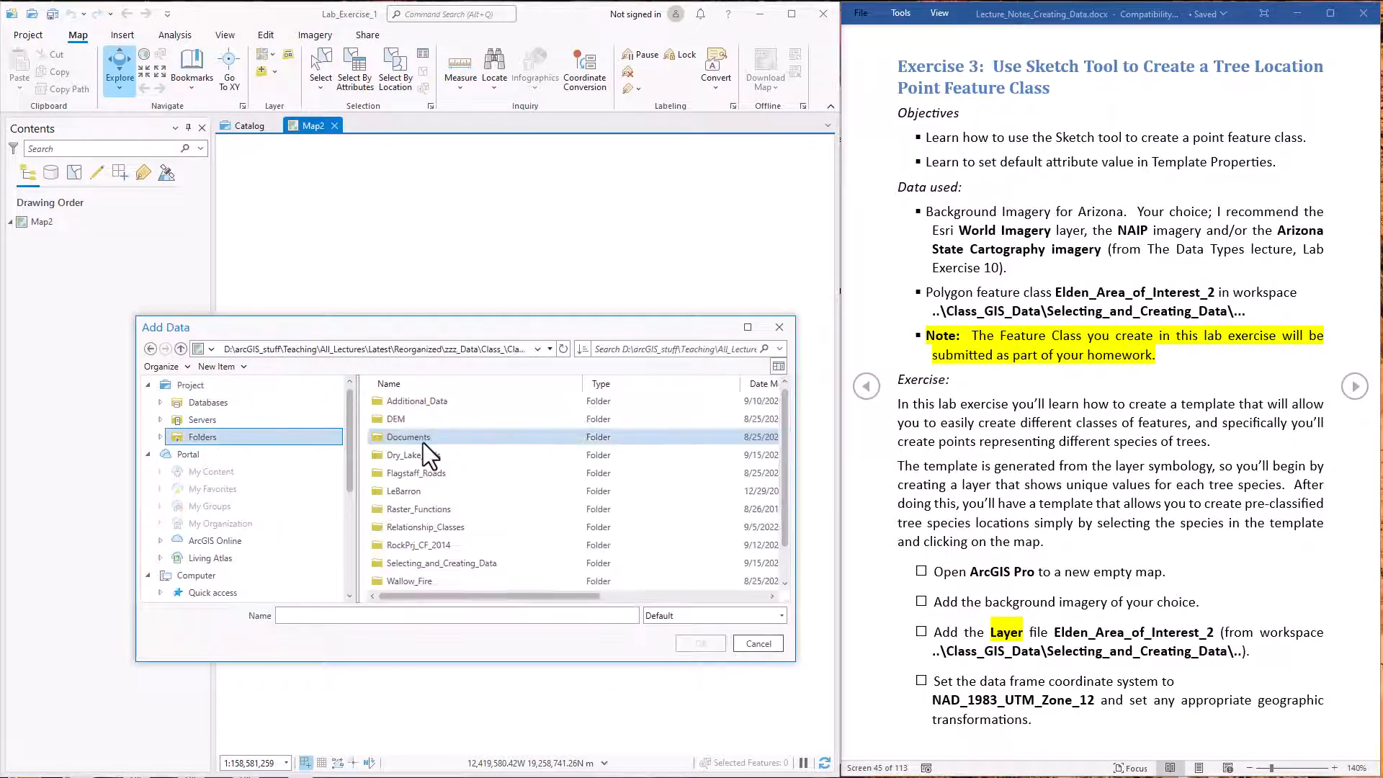
double_click(470, 559)
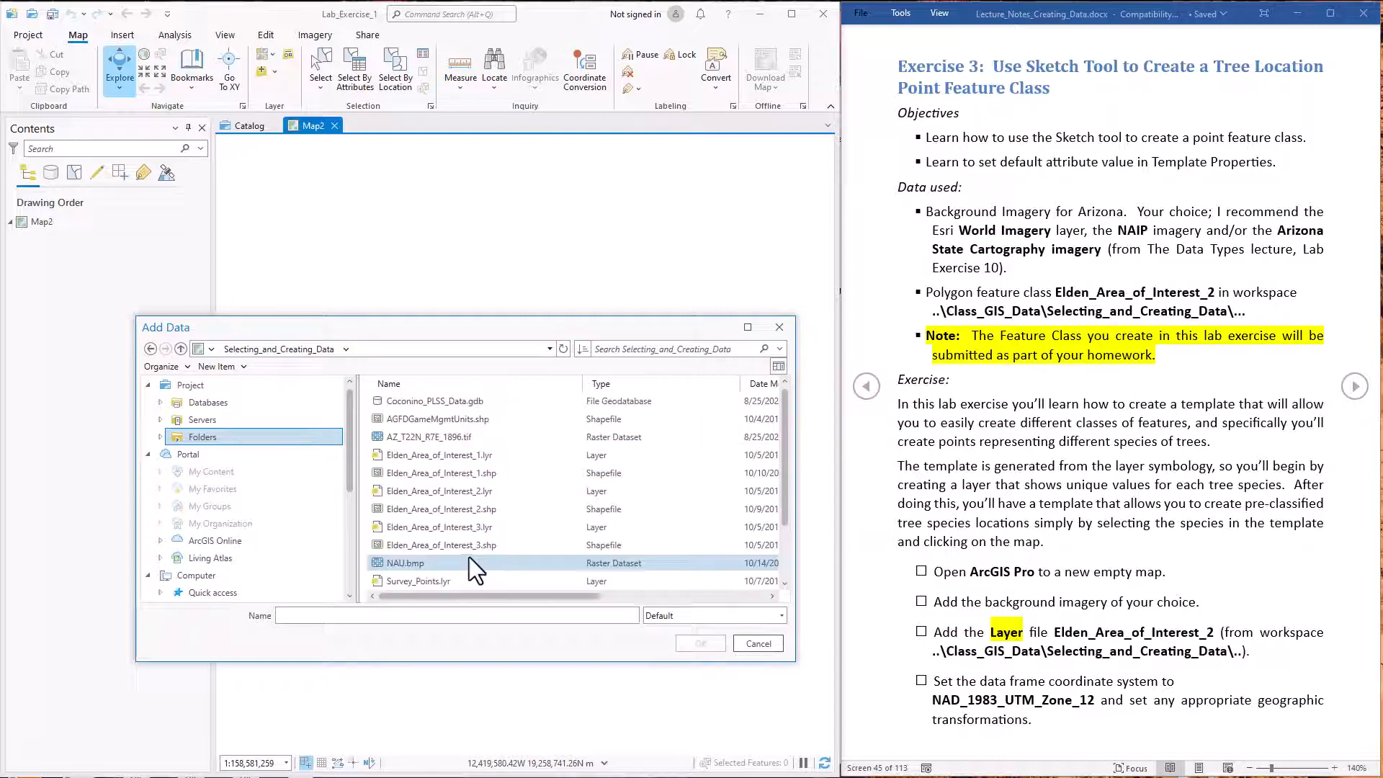
click(460, 493)
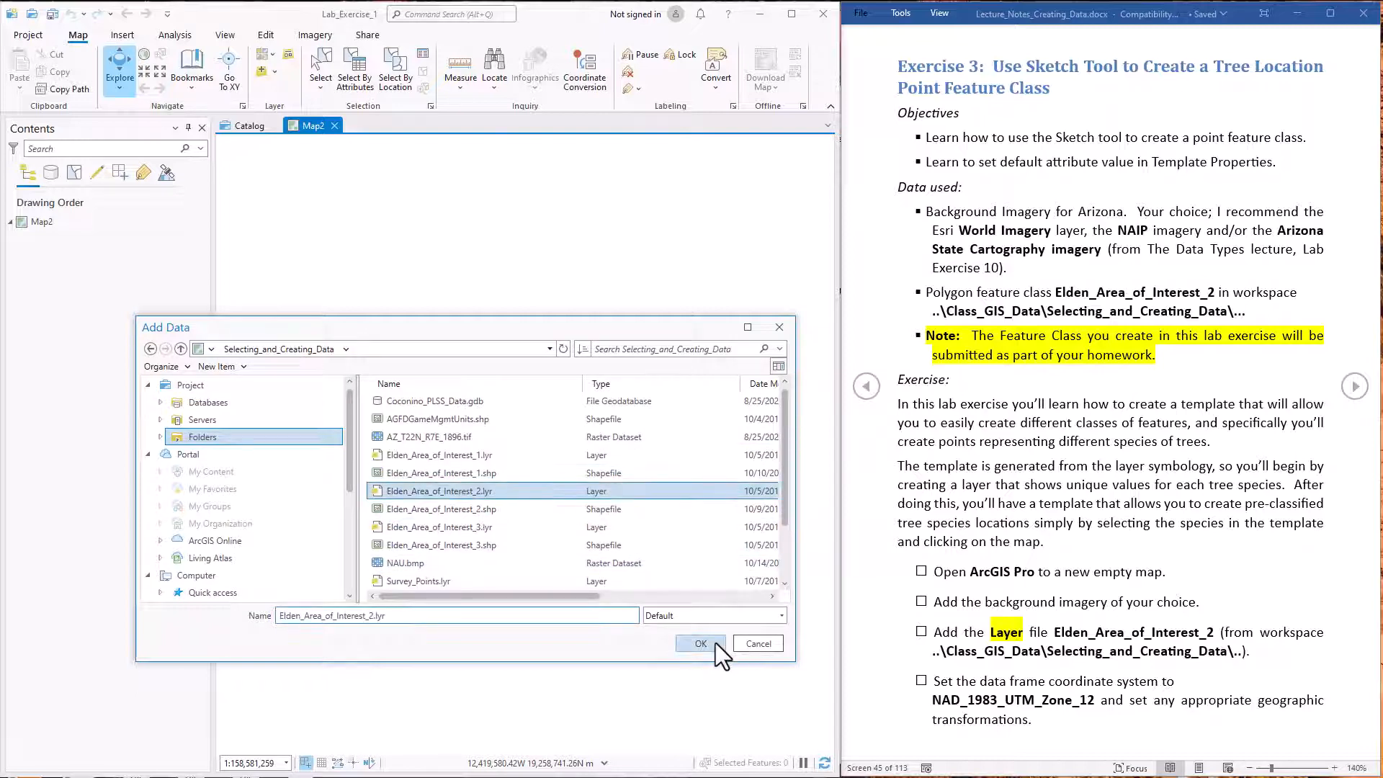
click(700, 643)
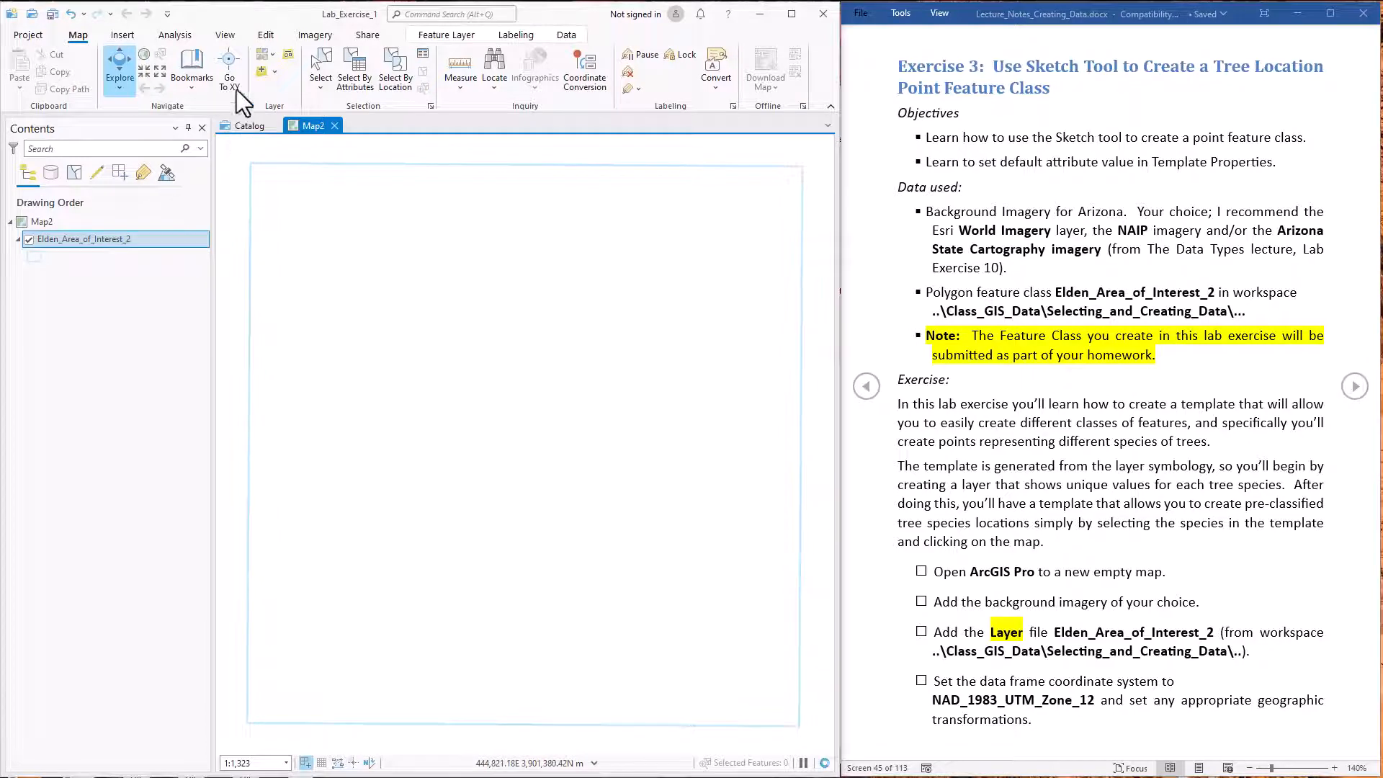
- Add the NAIP2019 image service from the imagery folder of the azgeo.az.gov server connection to the map
click(256, 75)
click(279, 421)
double_click(446, 406)
double_click(413, 440)
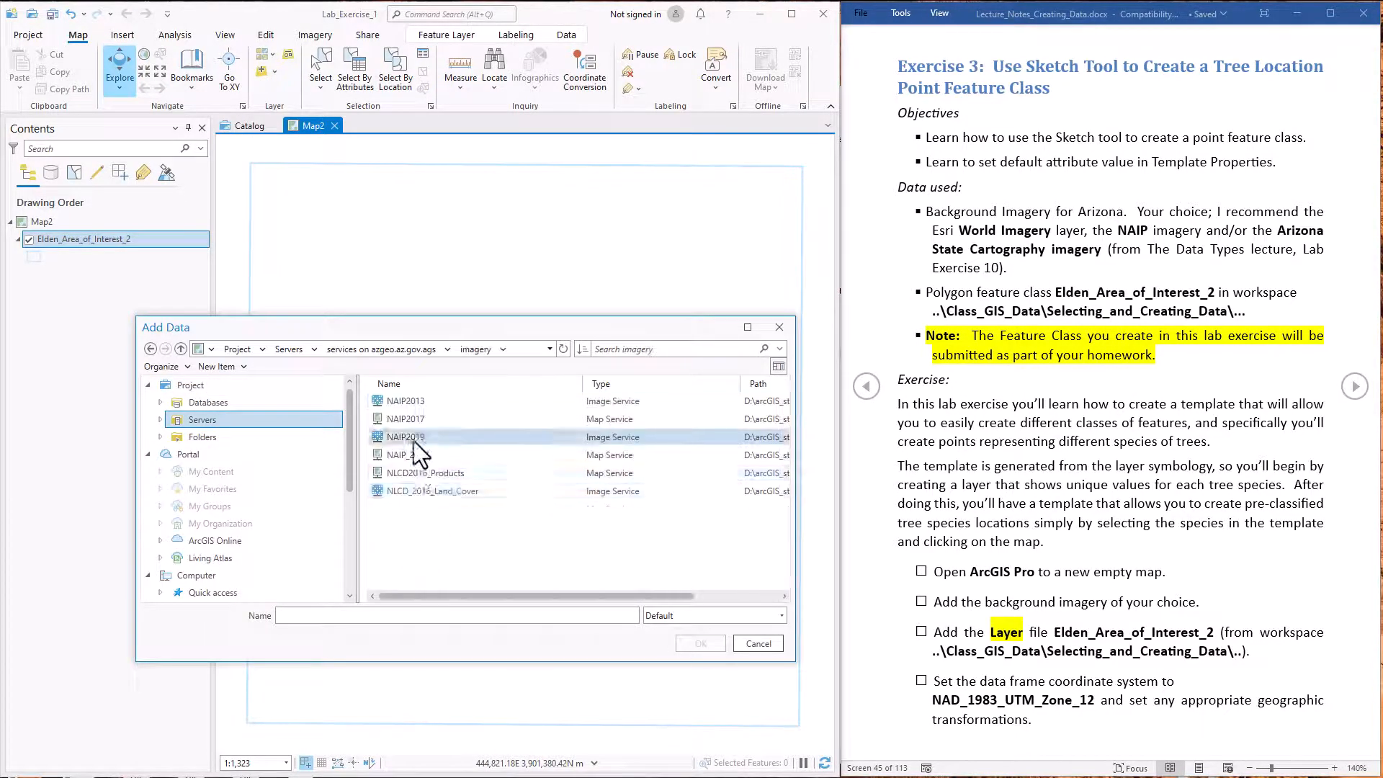
double_click(413, 440)
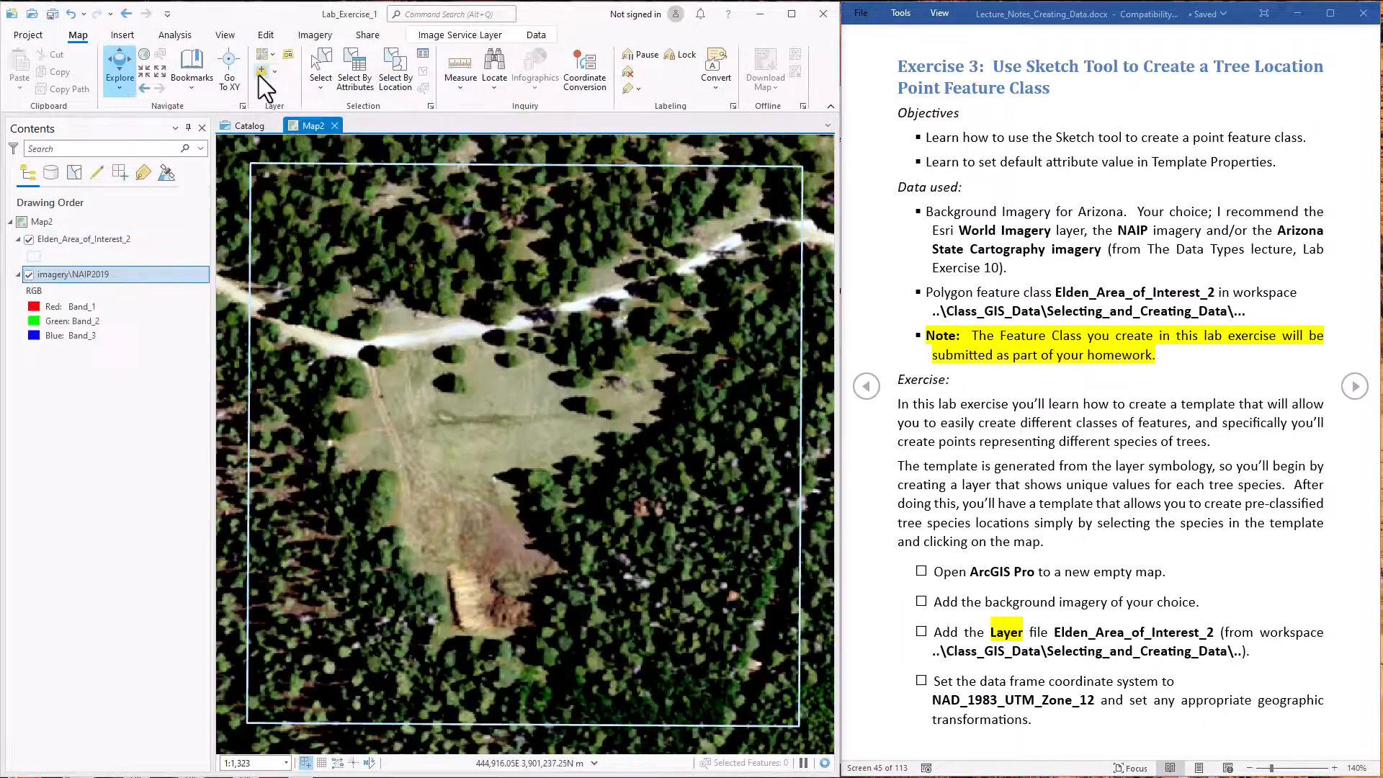
- Add the World_Imagery map service from the server.arcgisonline.com connection to the map
click(259, 76)
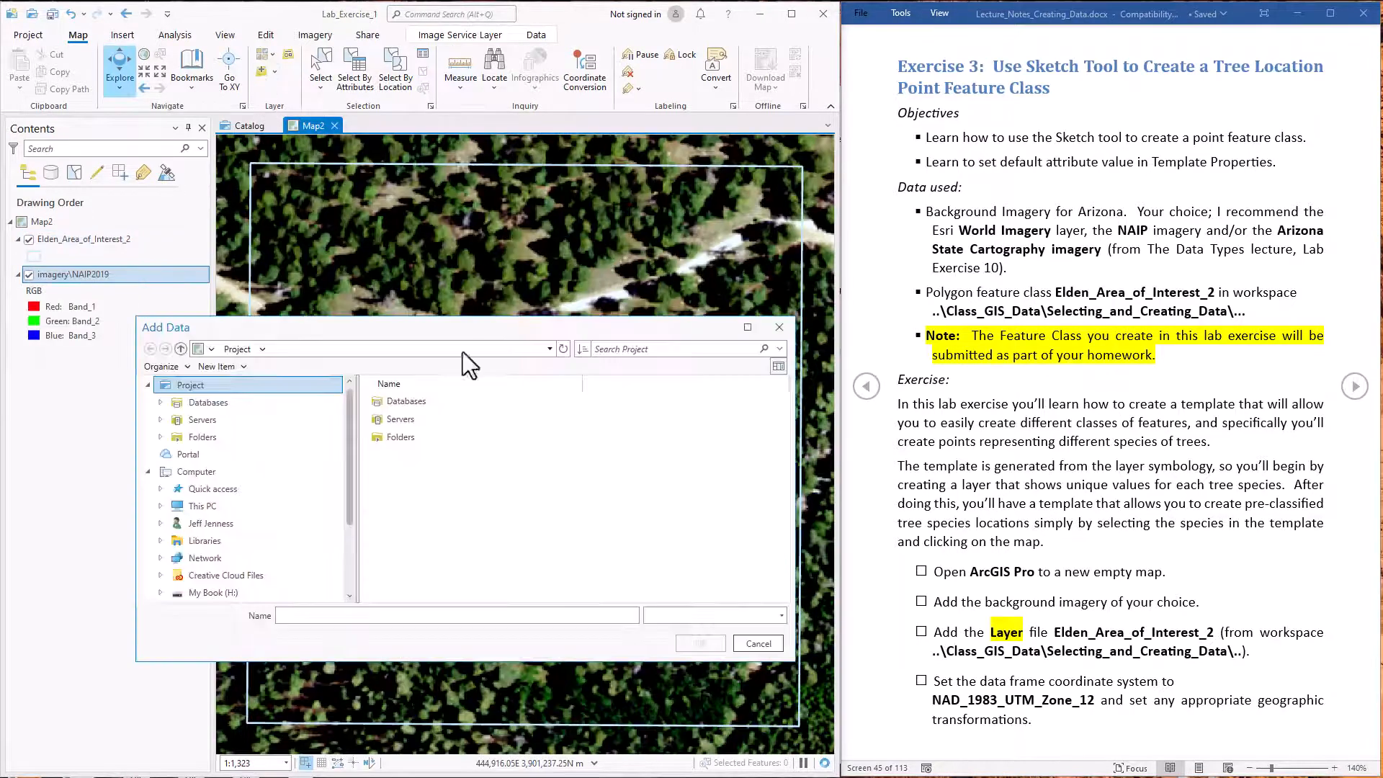
click(267, 415)
double_click(471, 439)
double_click(469, 564)
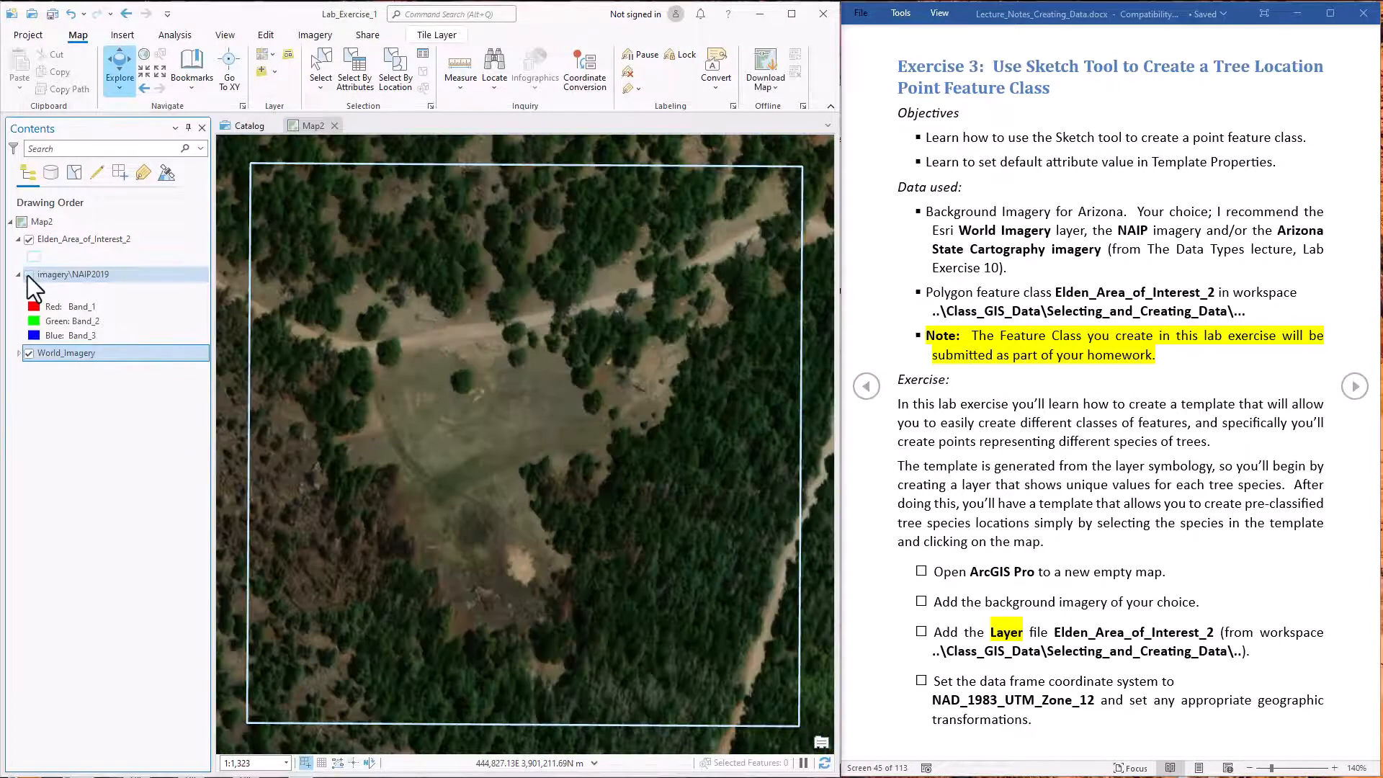
- Toggle the NAIP2019 layer's visibility to compare it with World_Imagery, leaving NAIP2019 on
click(28, 274)
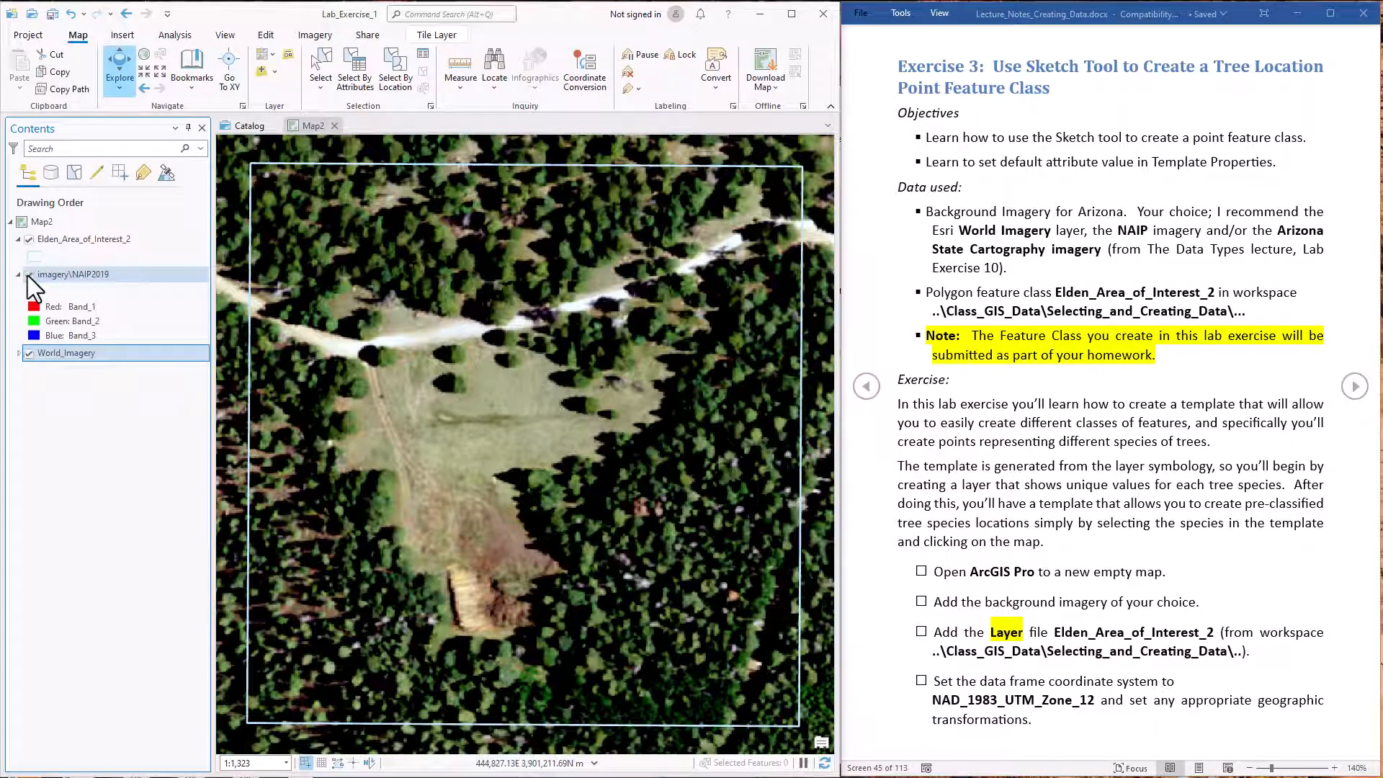
click(28, 274)
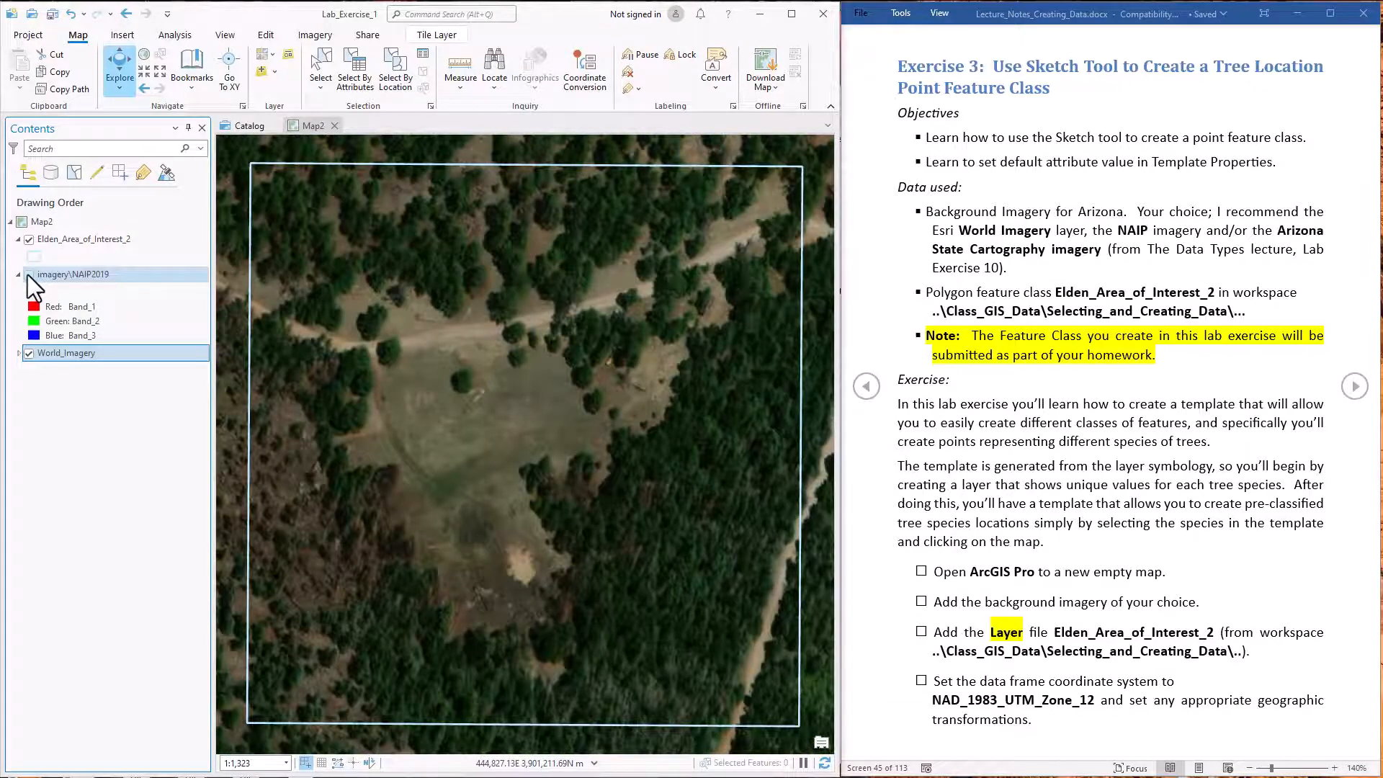
click(28, 274)
- Advance the exercise notes one page, then open Editor_Lab.gdb from the project's home folder in the catalog without the metadata preview
click(1355, 386)
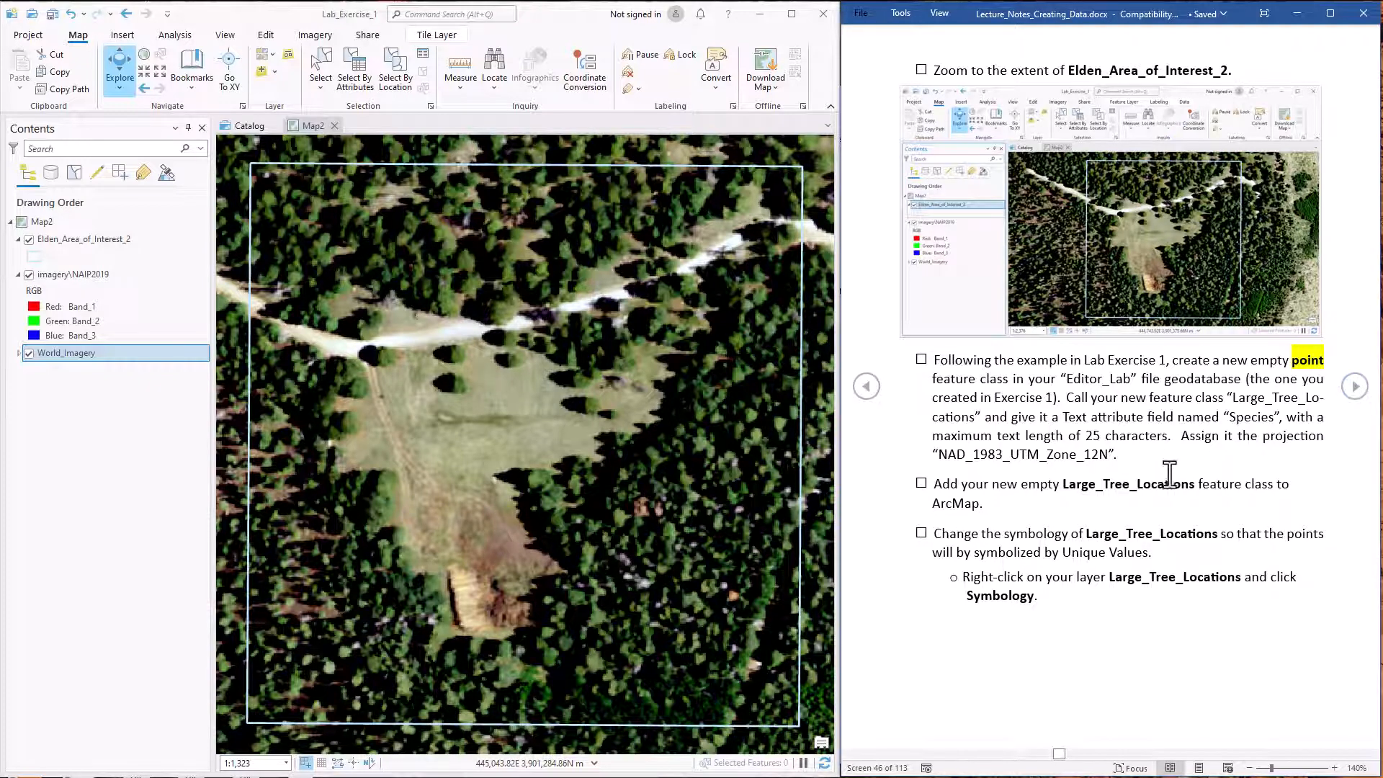
drag(1063, 487, 1194, 486)
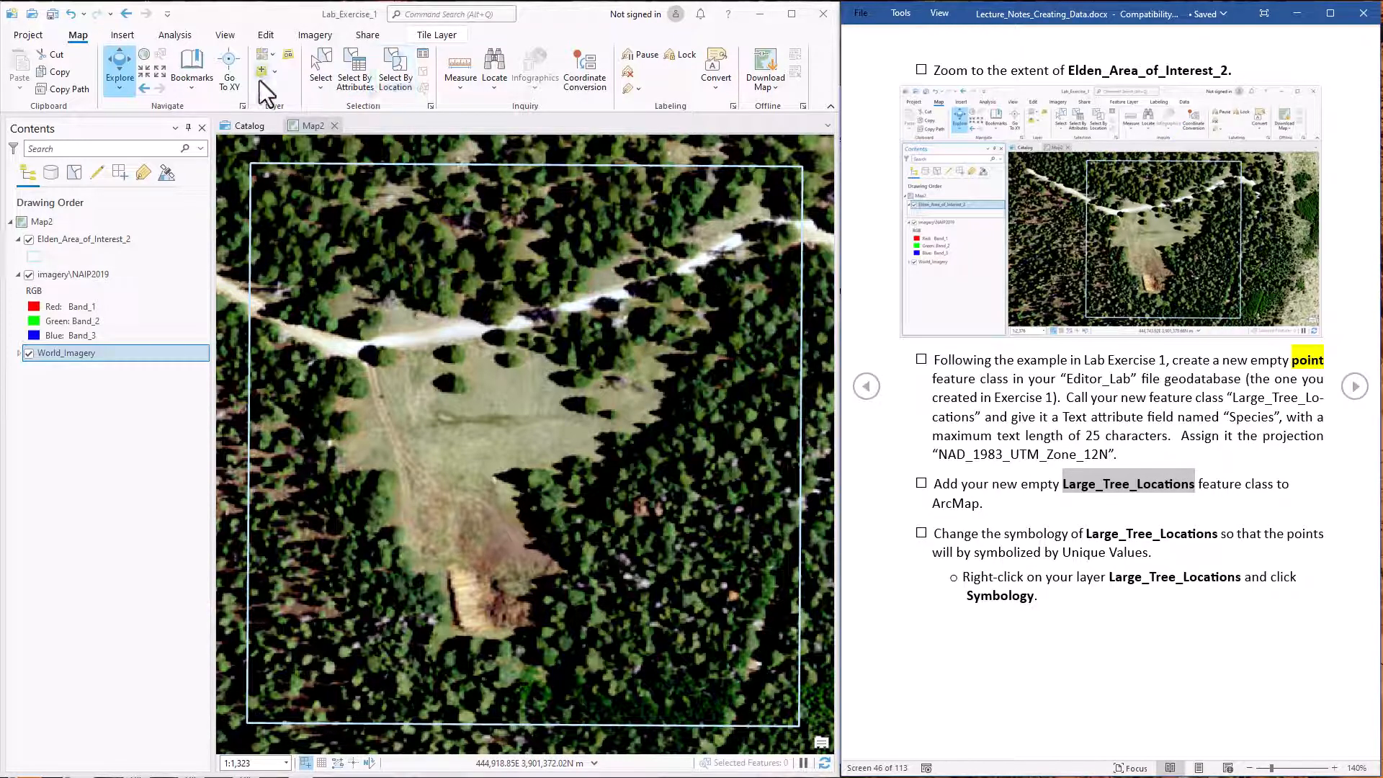
click(248, 126)
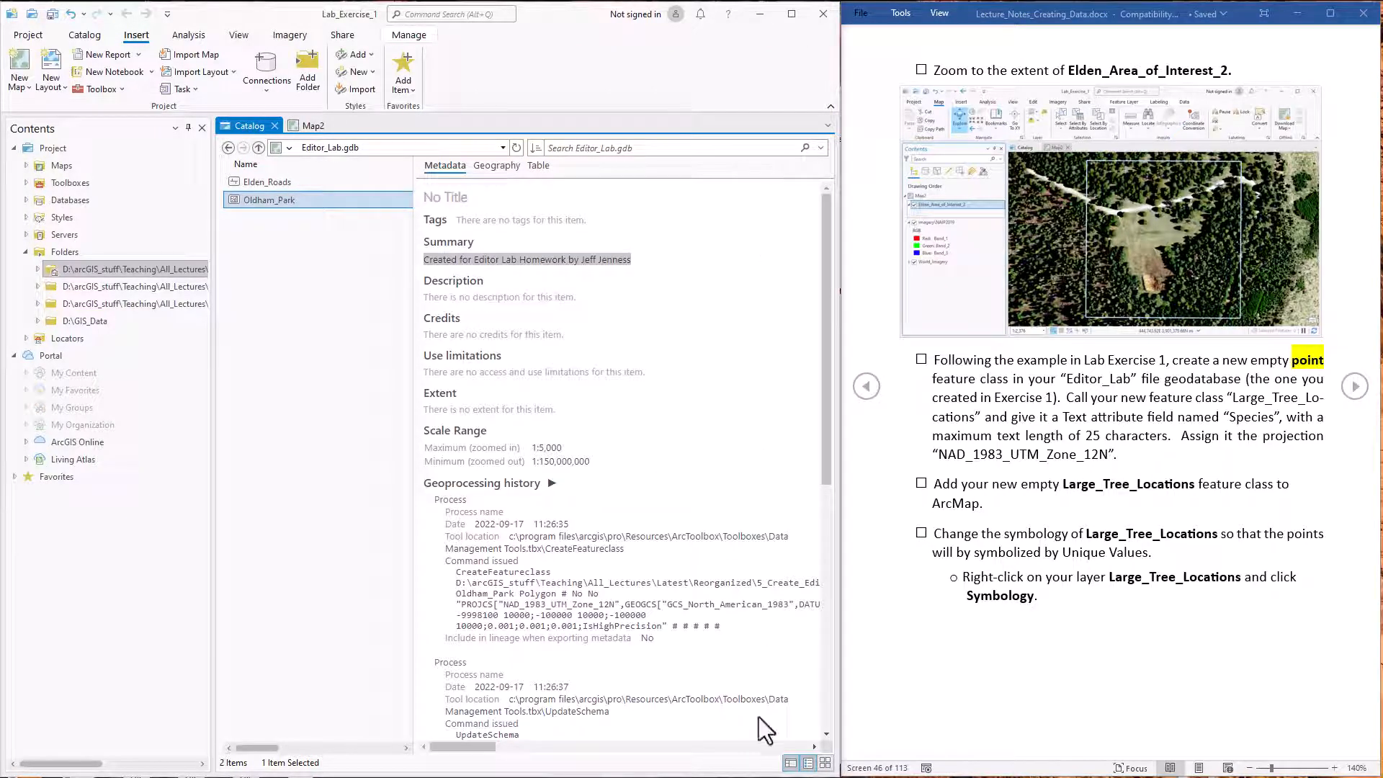
click(790, 762)
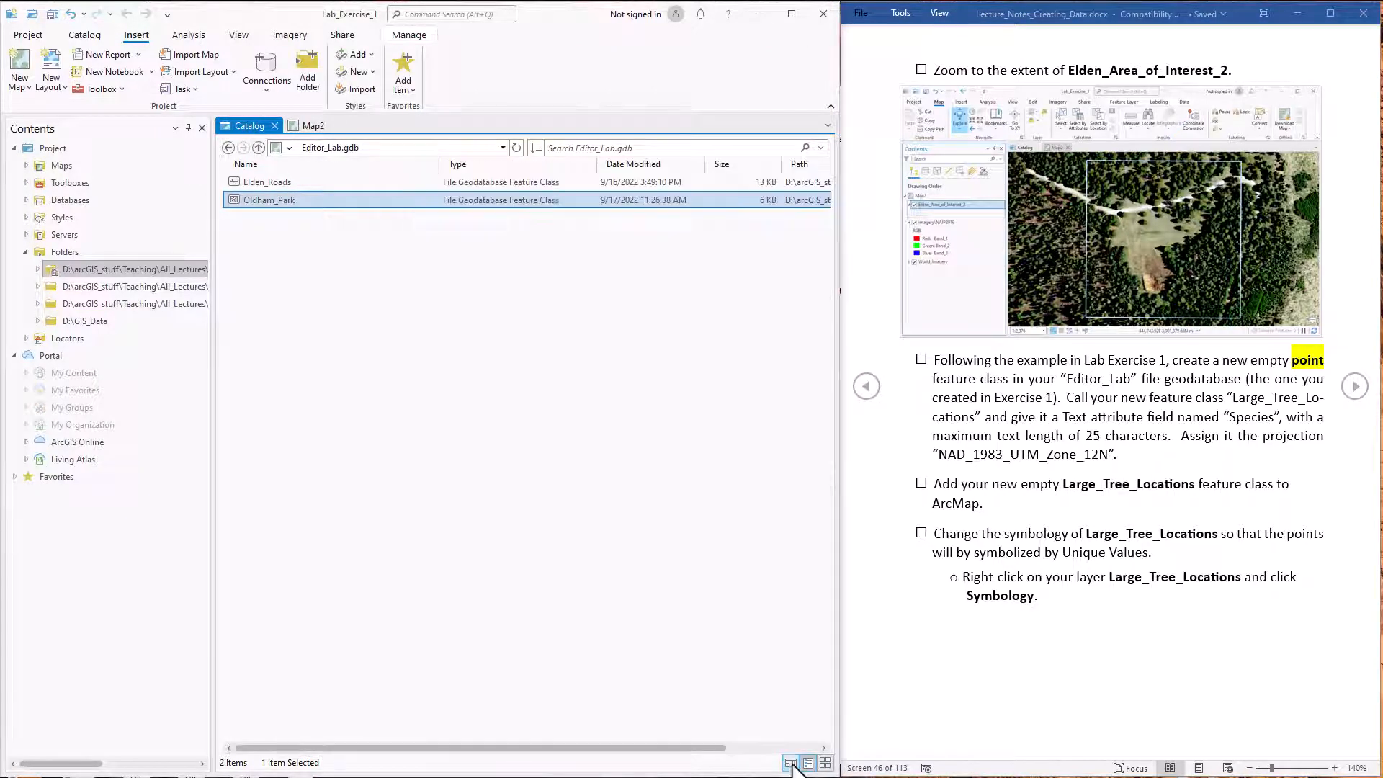
click(128, 267)
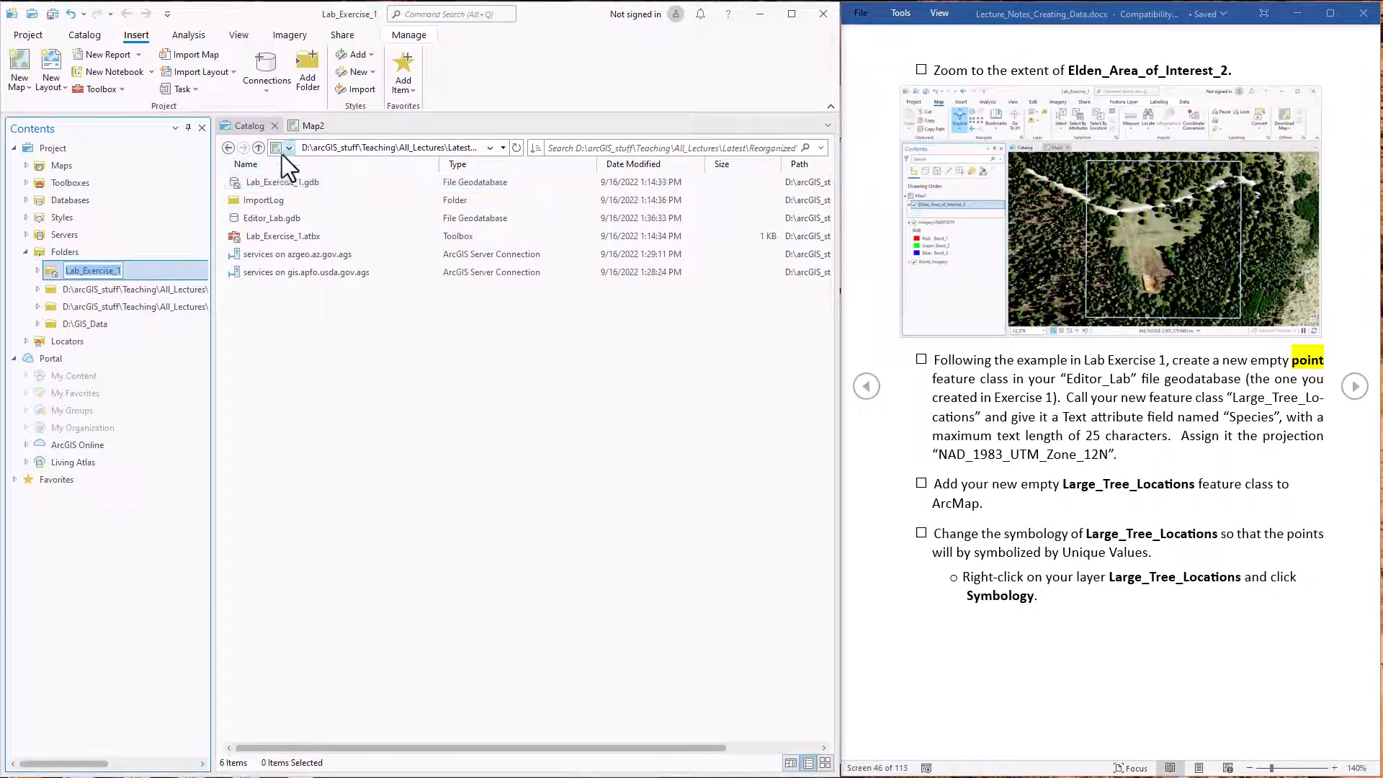
click(331, 330)
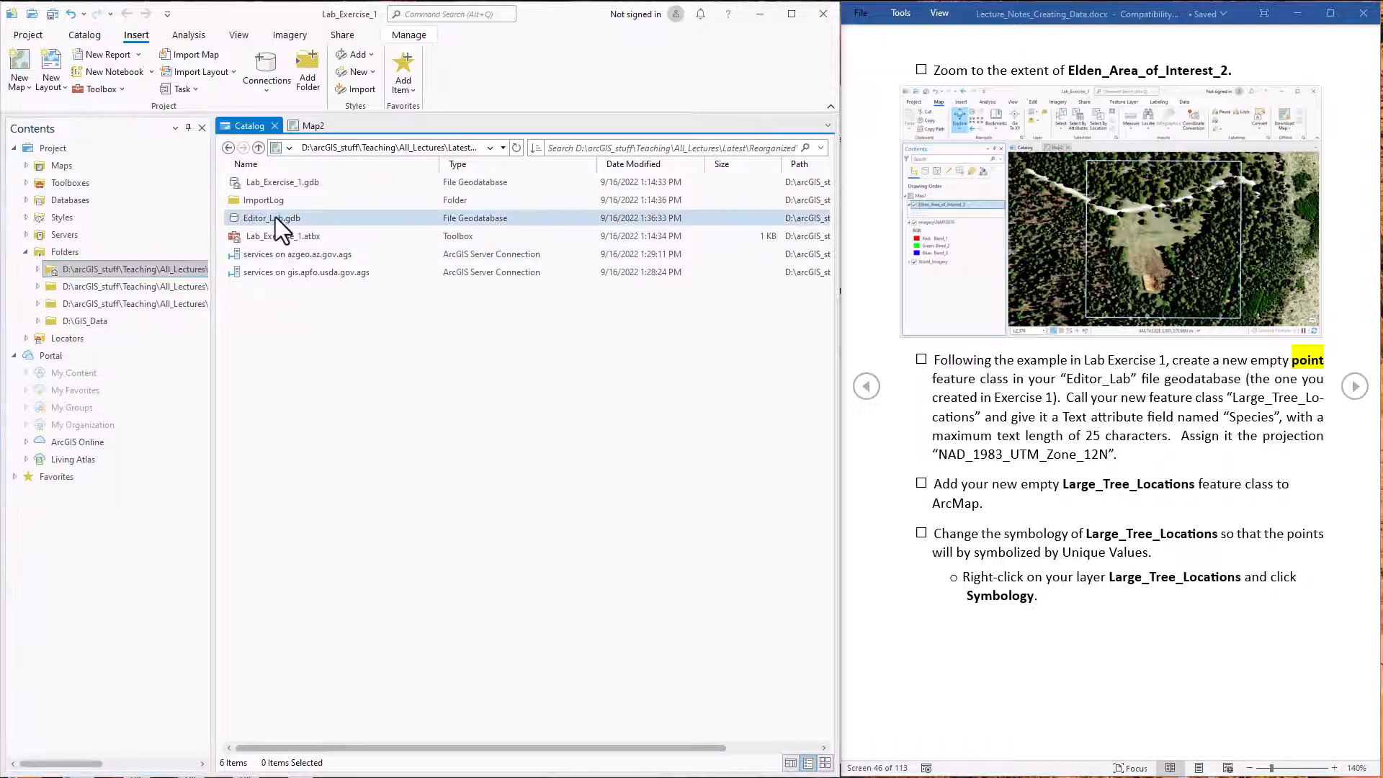
double_click(275, 217)
click(295, 245)
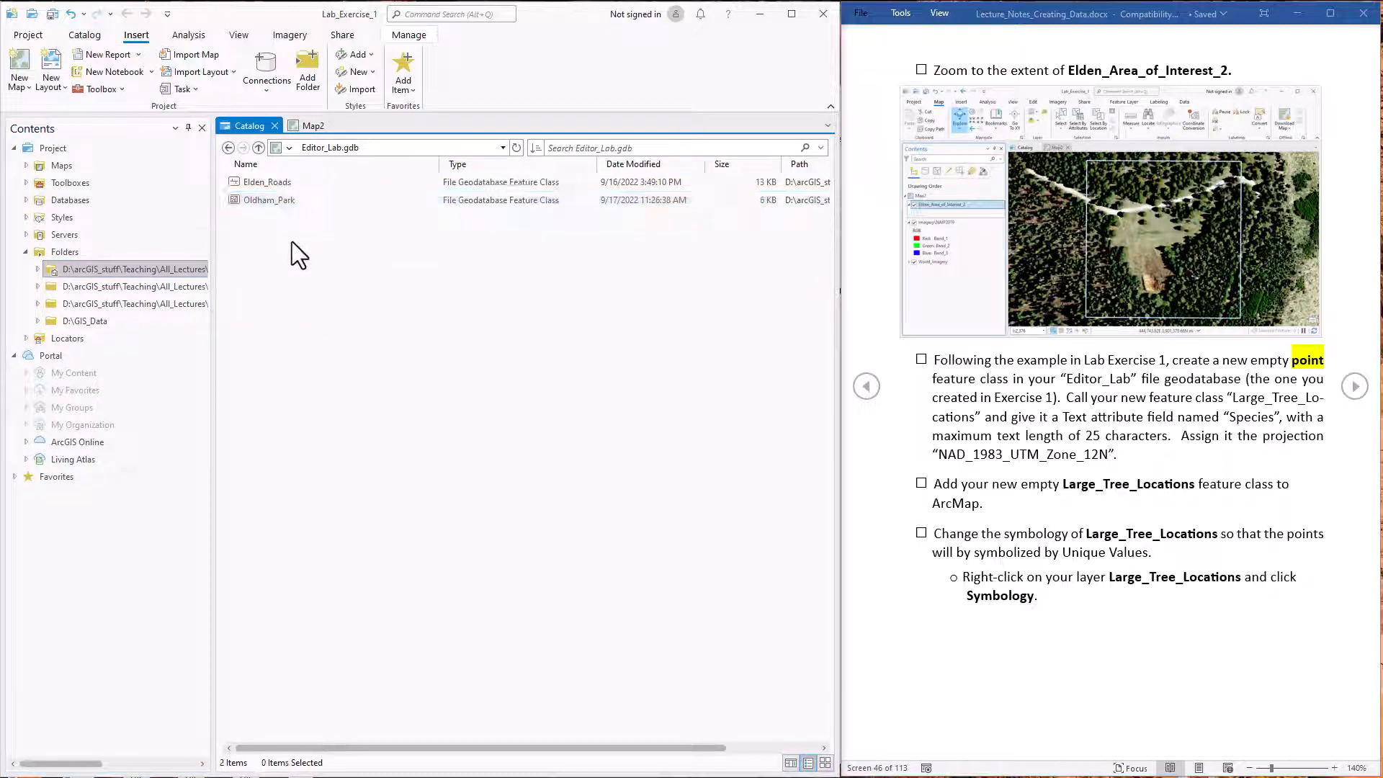
- Start a new feature class in Editor_Lab.gdb named Large_Tree_Locations, with type Point and Z values disabled
right_click(293, 242)
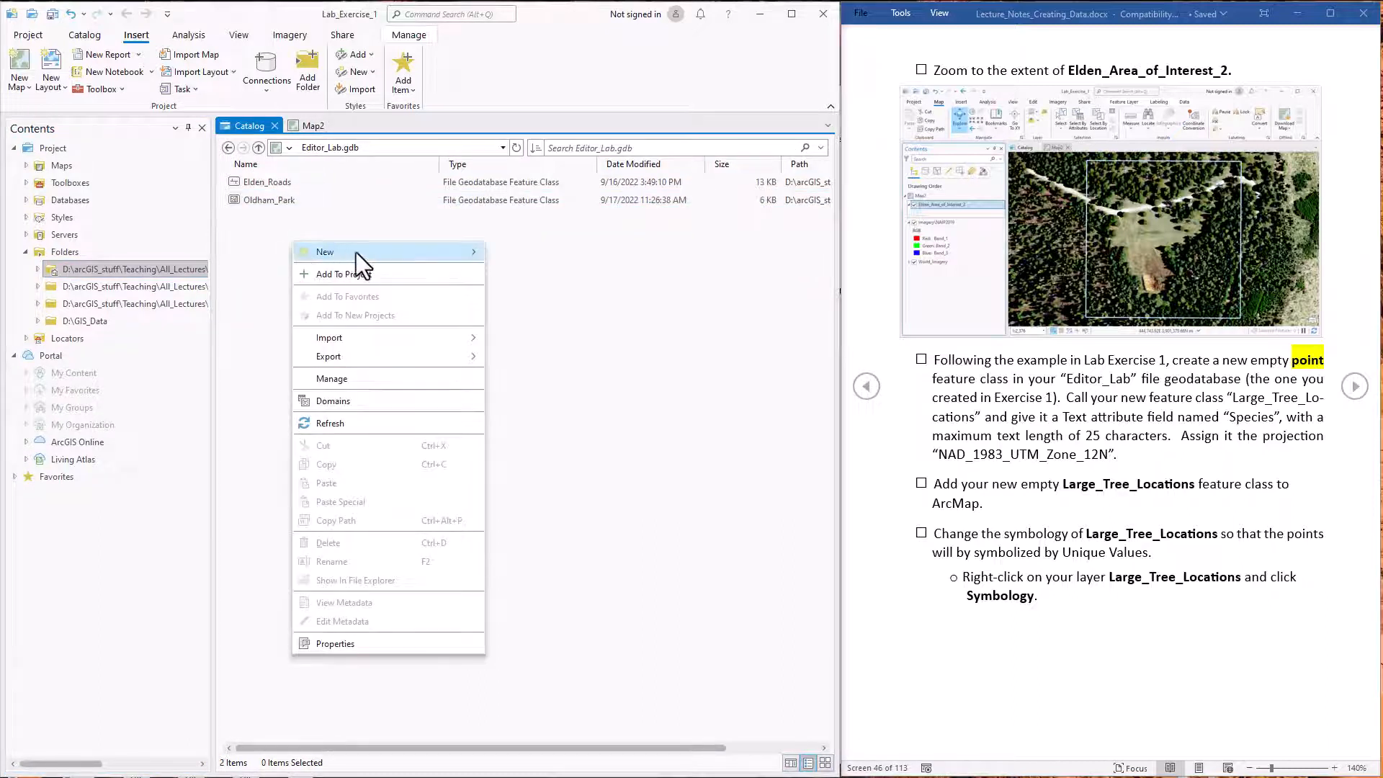
mouse_move(355, 252)
click(535, 275)
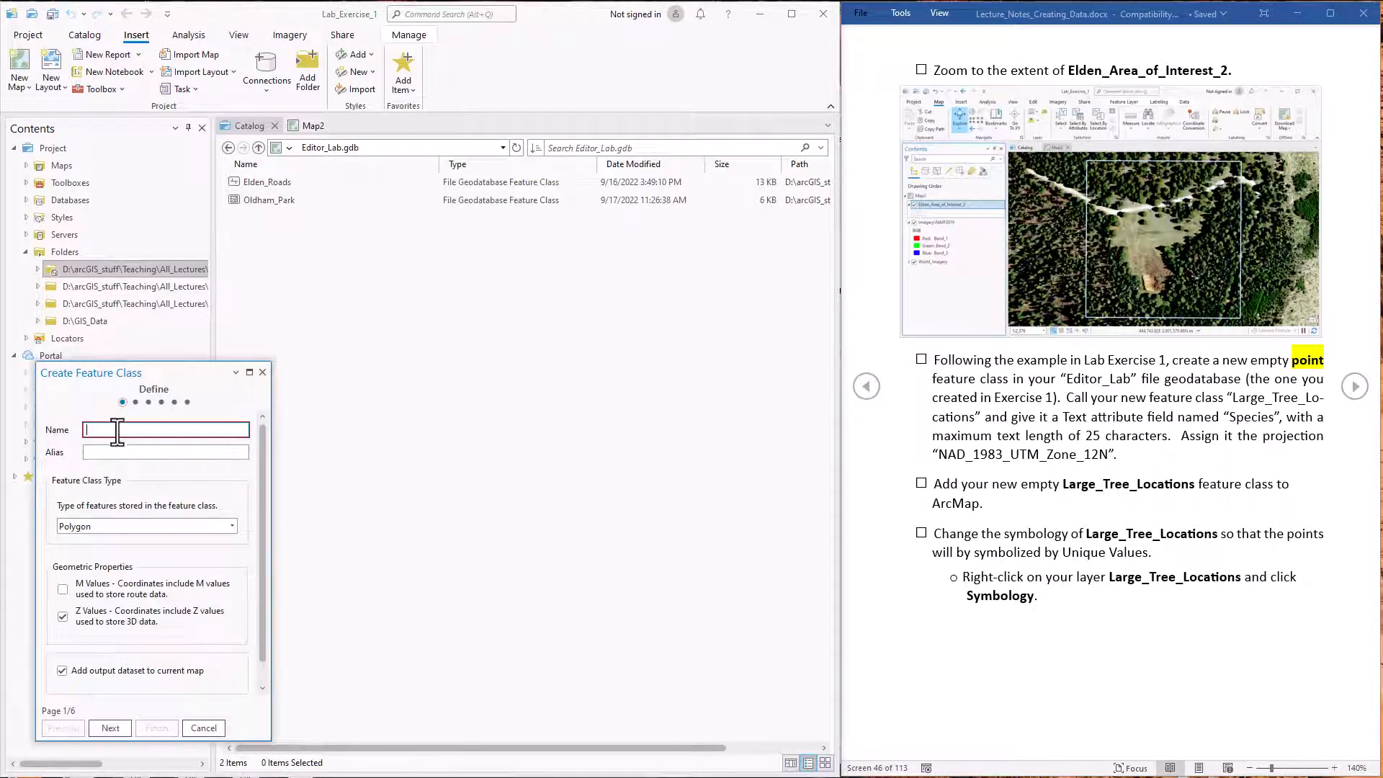
text(Lar)
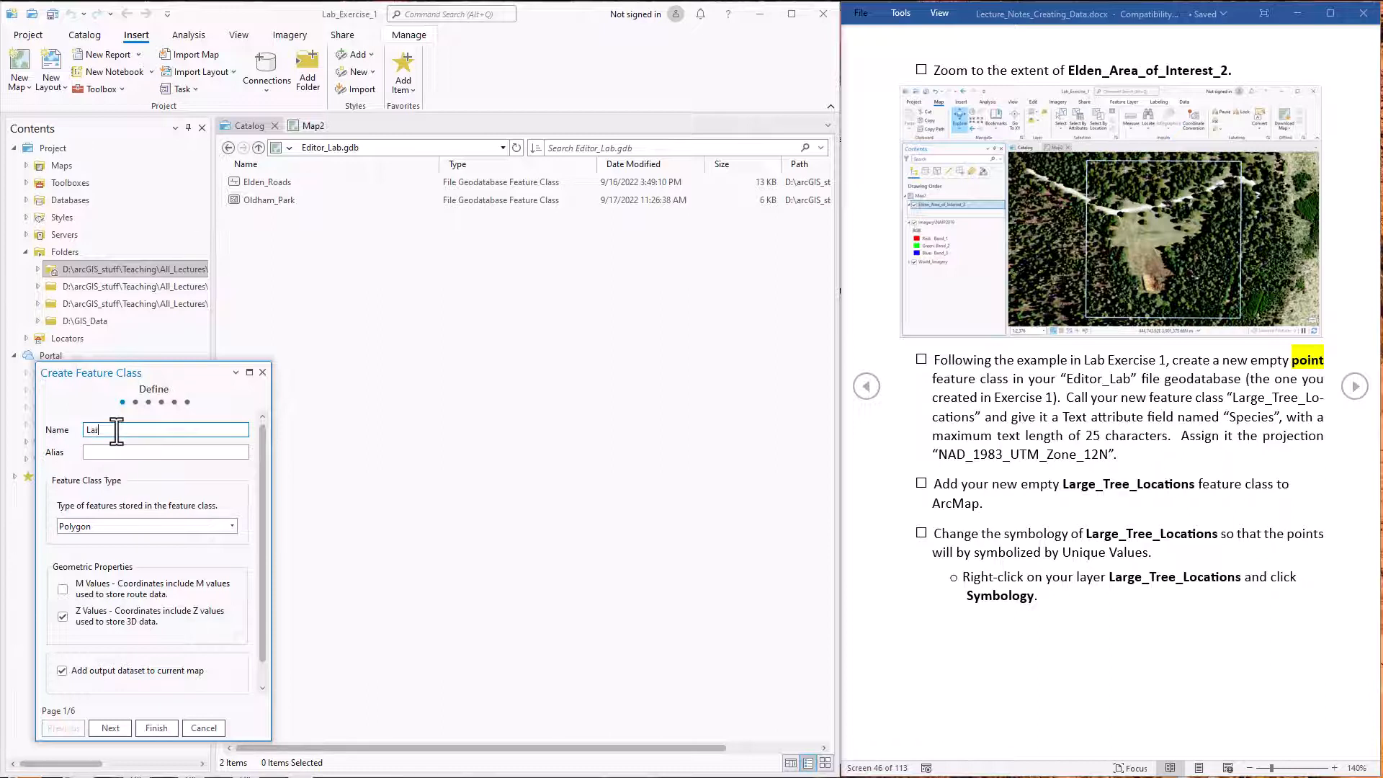
text(ge_Tree_Locations)
click(234, 525)
click(123, 567)
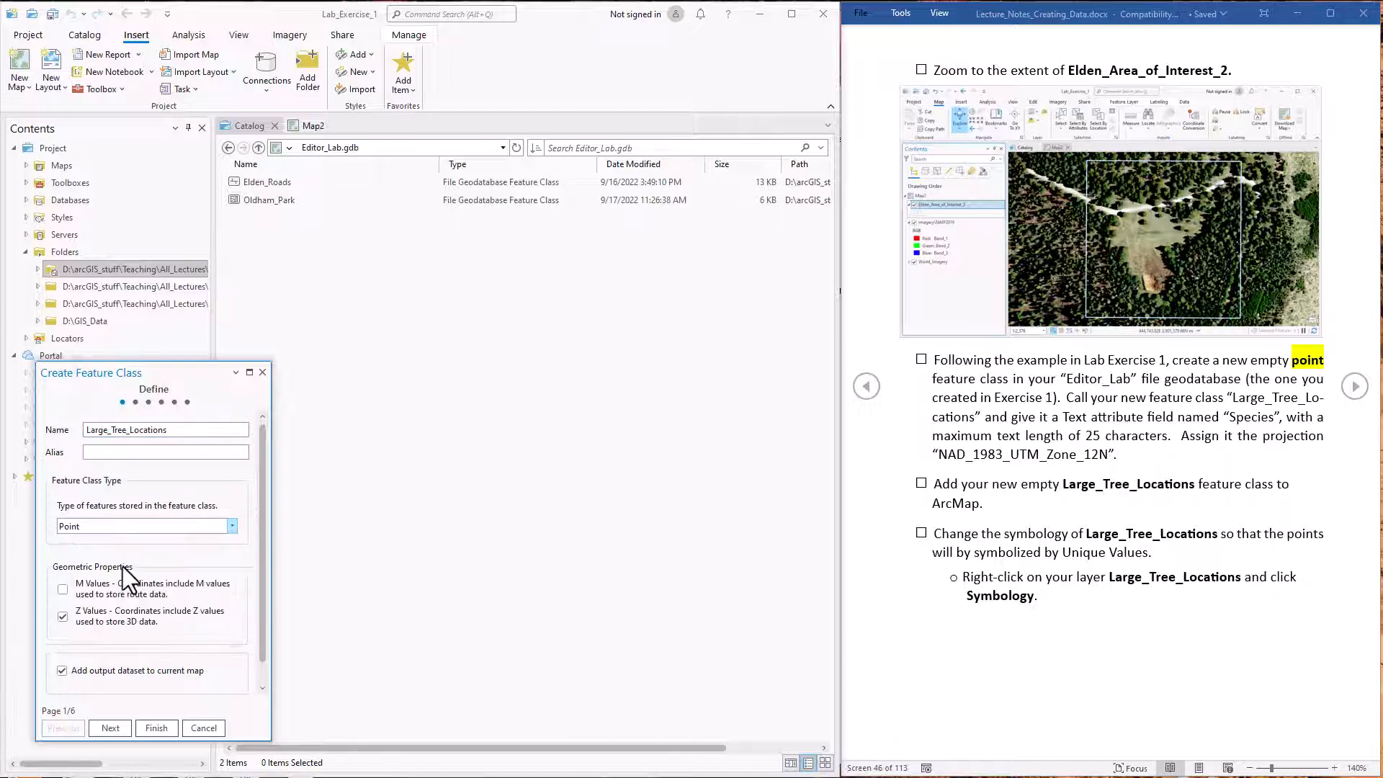
click(63, 616)
click(109, 726)
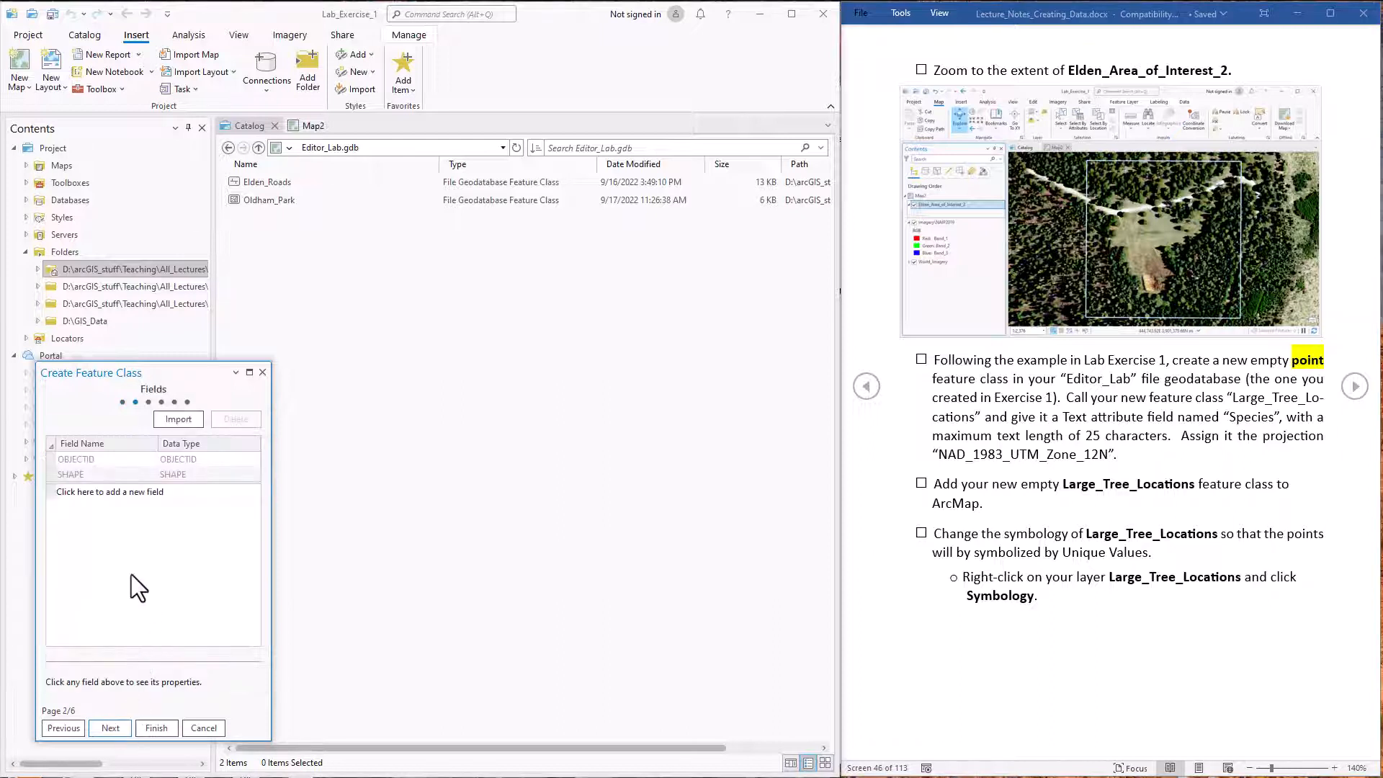
- Add a Text field named Species with a length of 25 to the new feature class
click(72, 491)
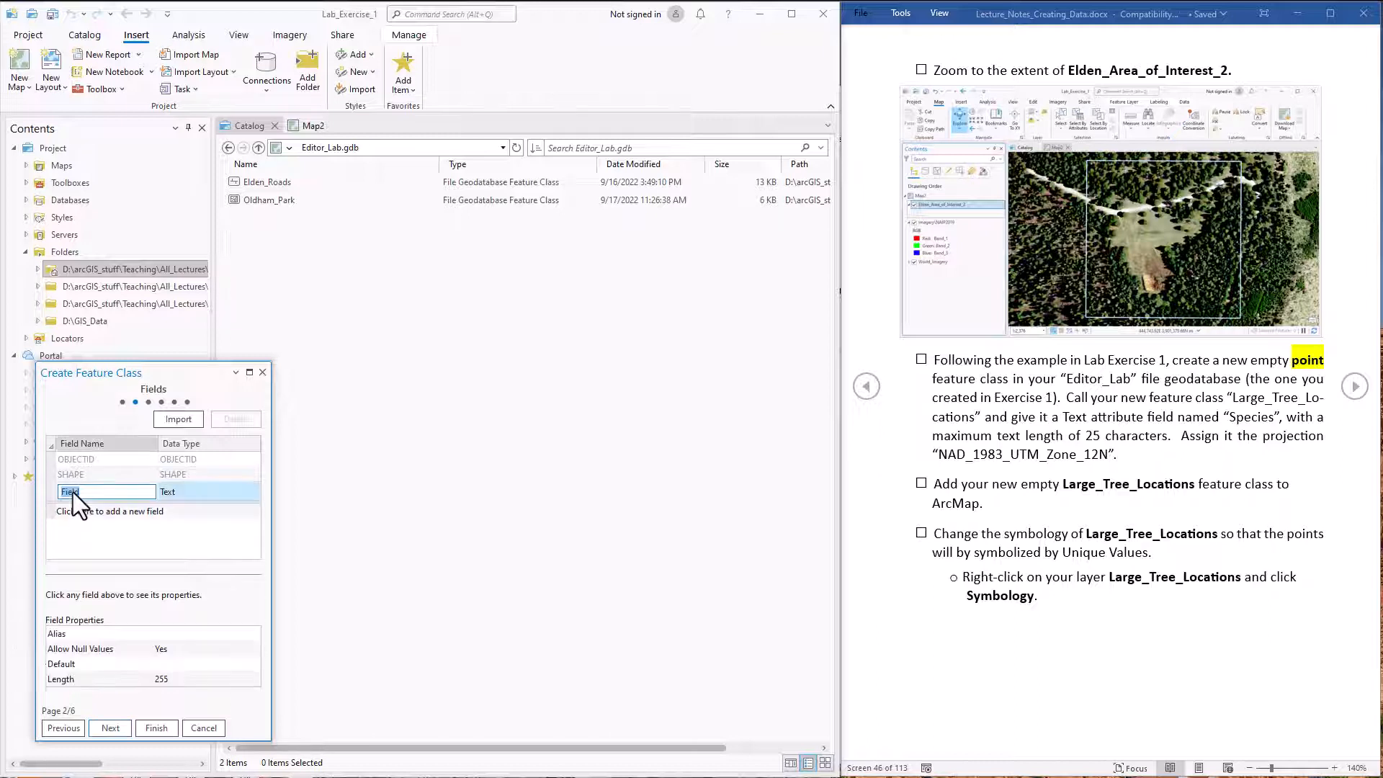
text(Species)
key(Tab)
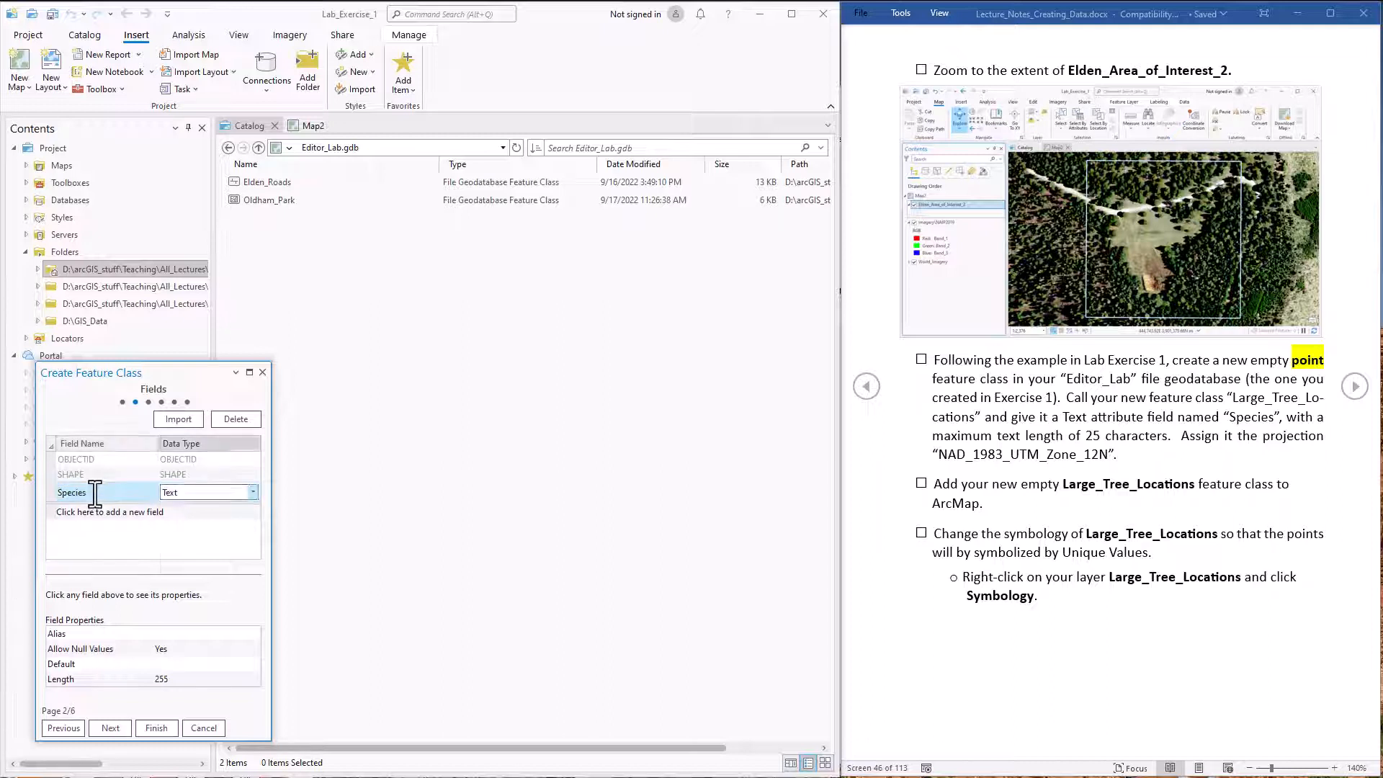
click(192, 575)
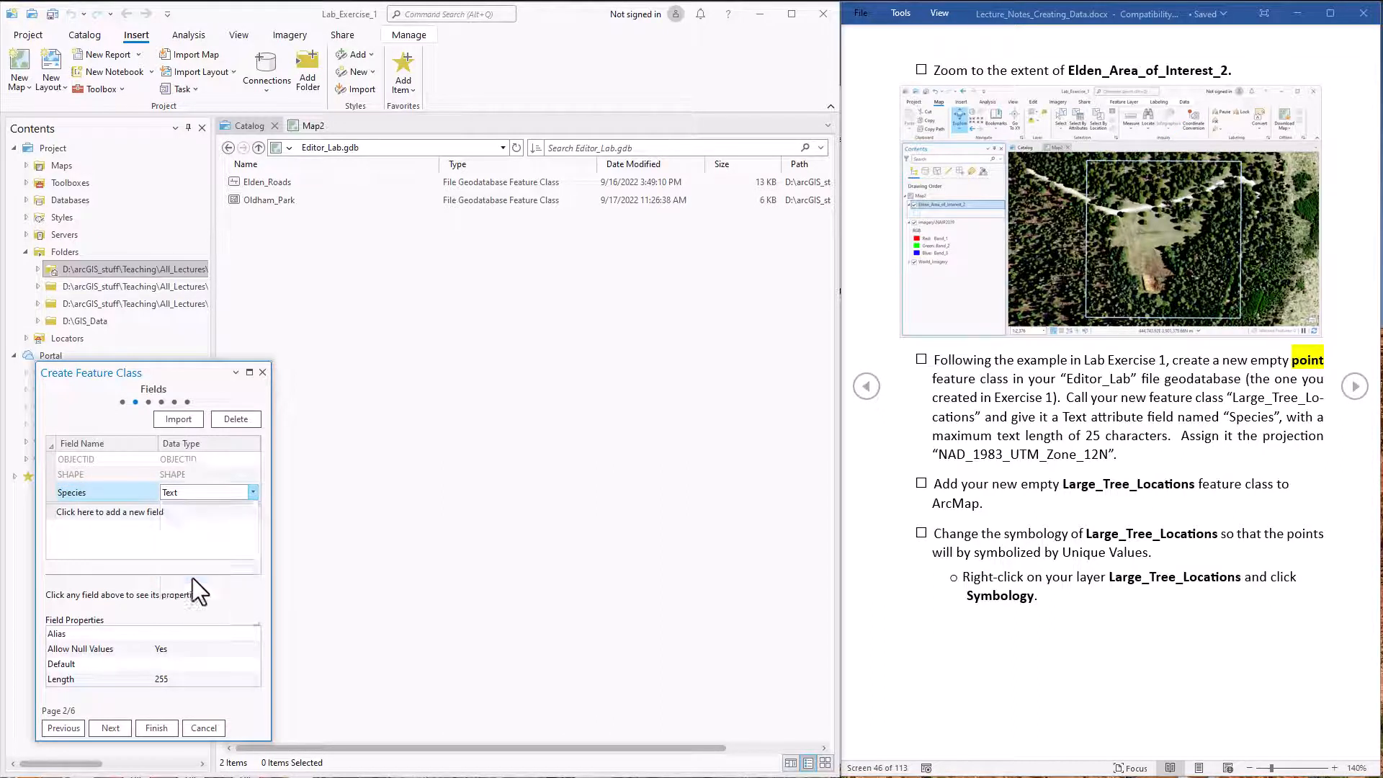
click(197, 683)
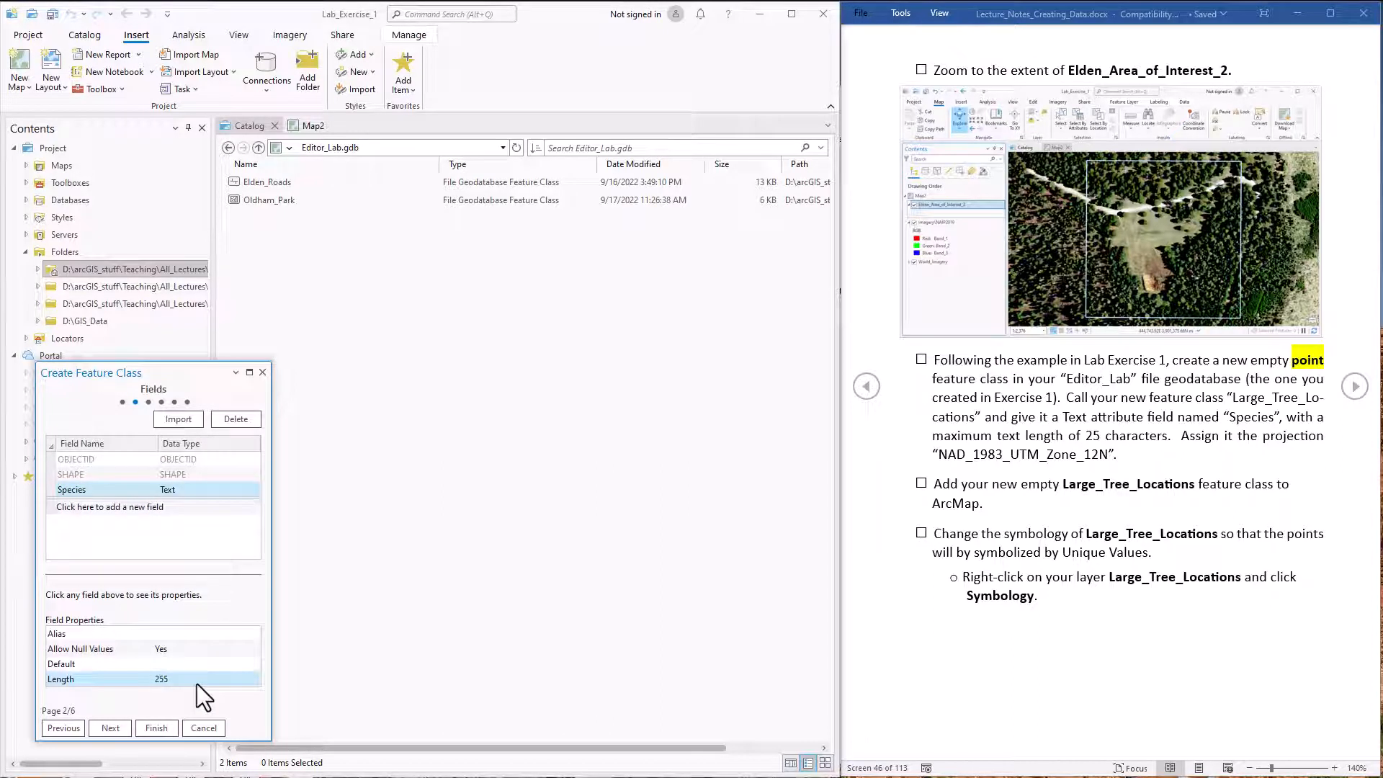
click(197, 683)
key(BackSpace)
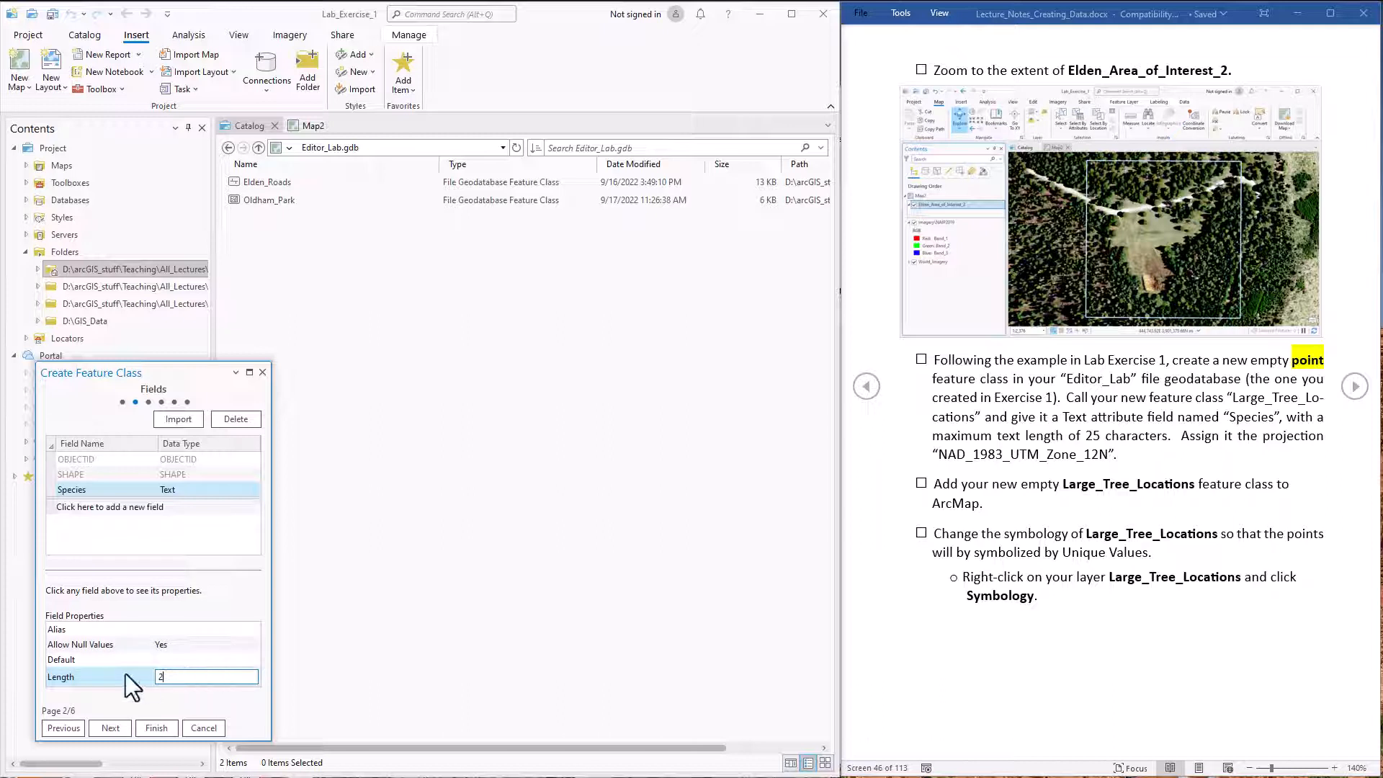
click(108, 726)
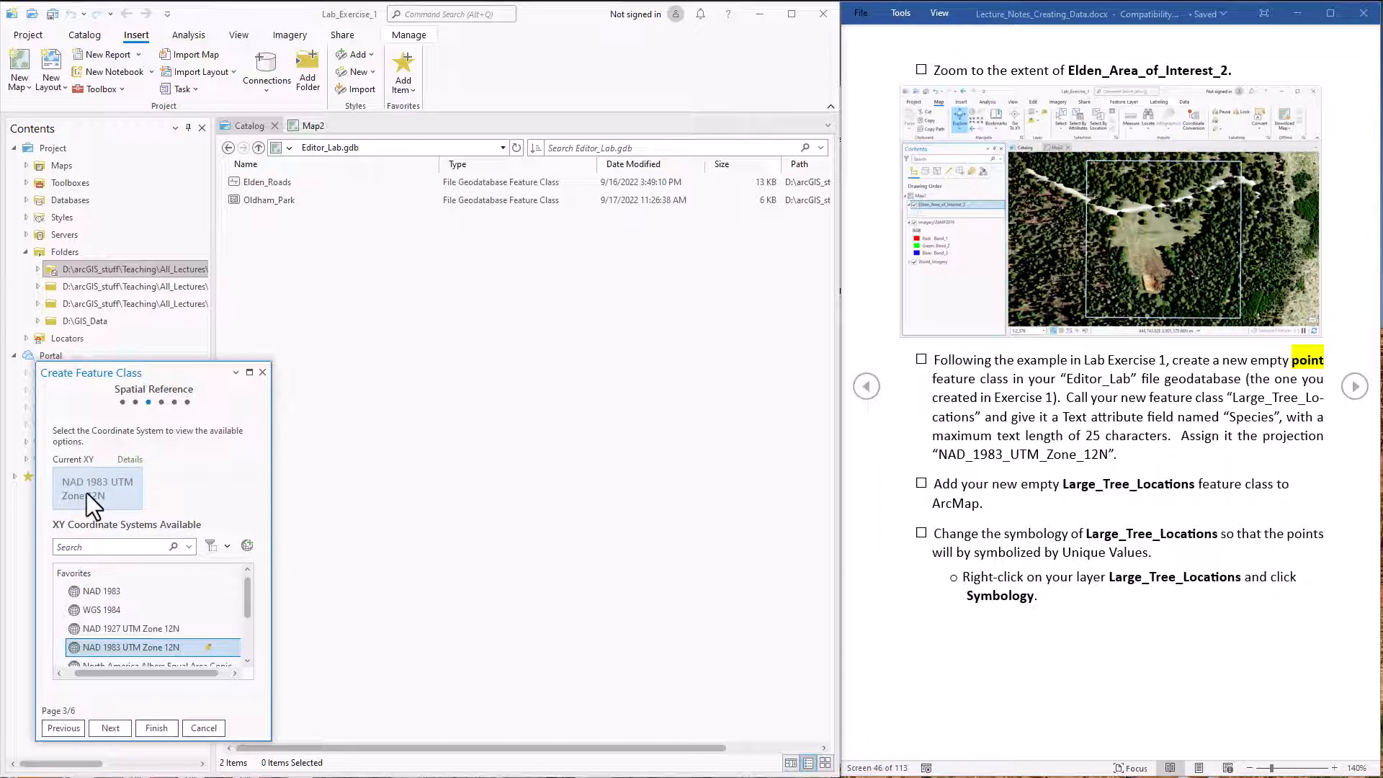
- Finish creating the feature class with NAD 1983 UTM Zone 12N and the default storage configuration, then return to Map2
click(117, 730)
click(116, 730)
click(116, 730)
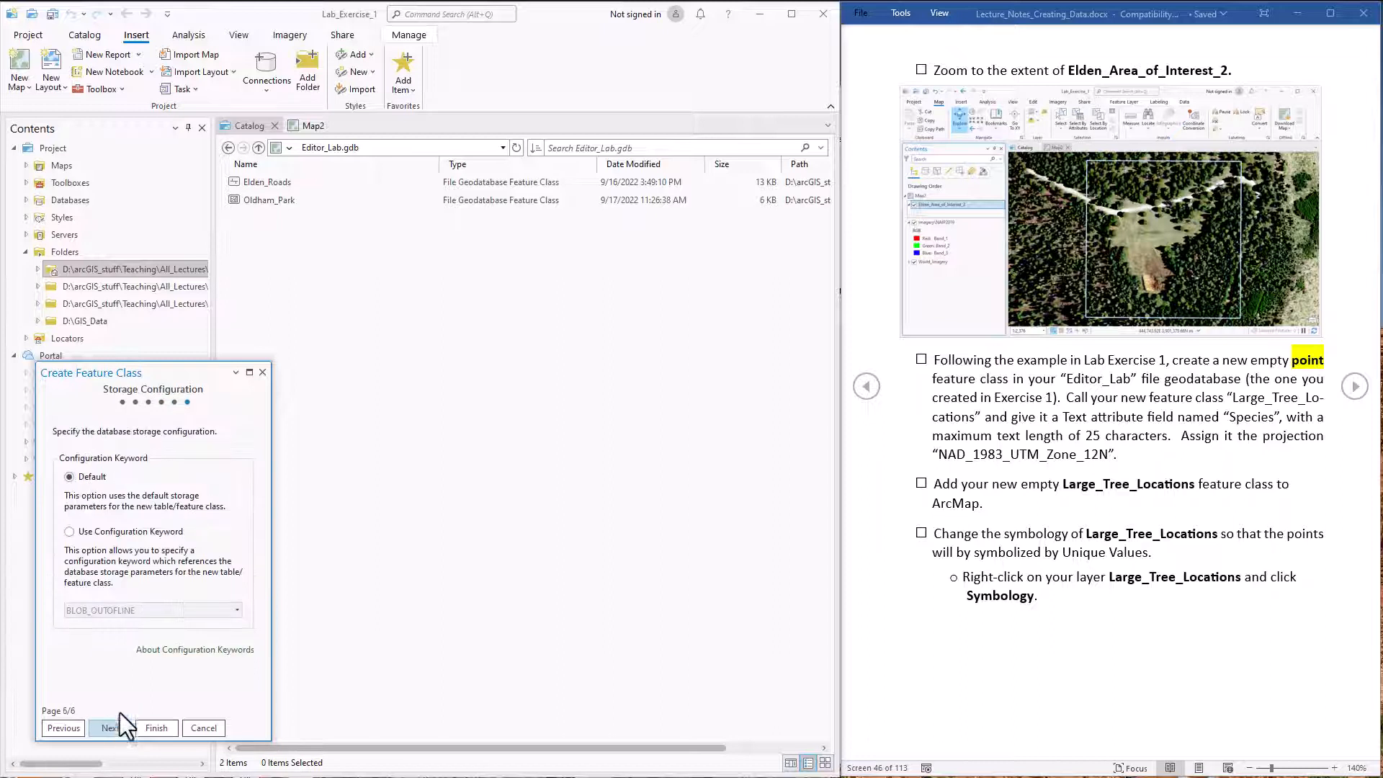
click(156, 728)
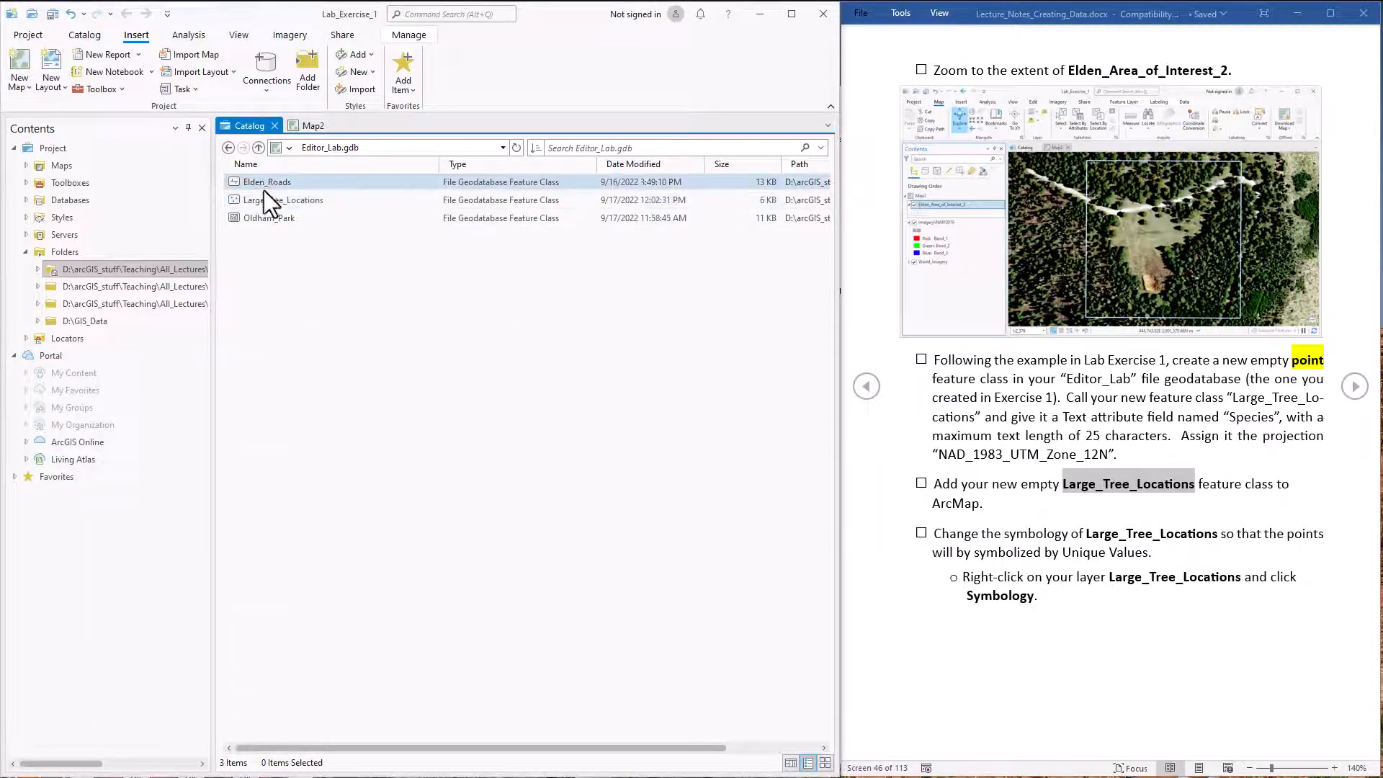
click(265, 201)
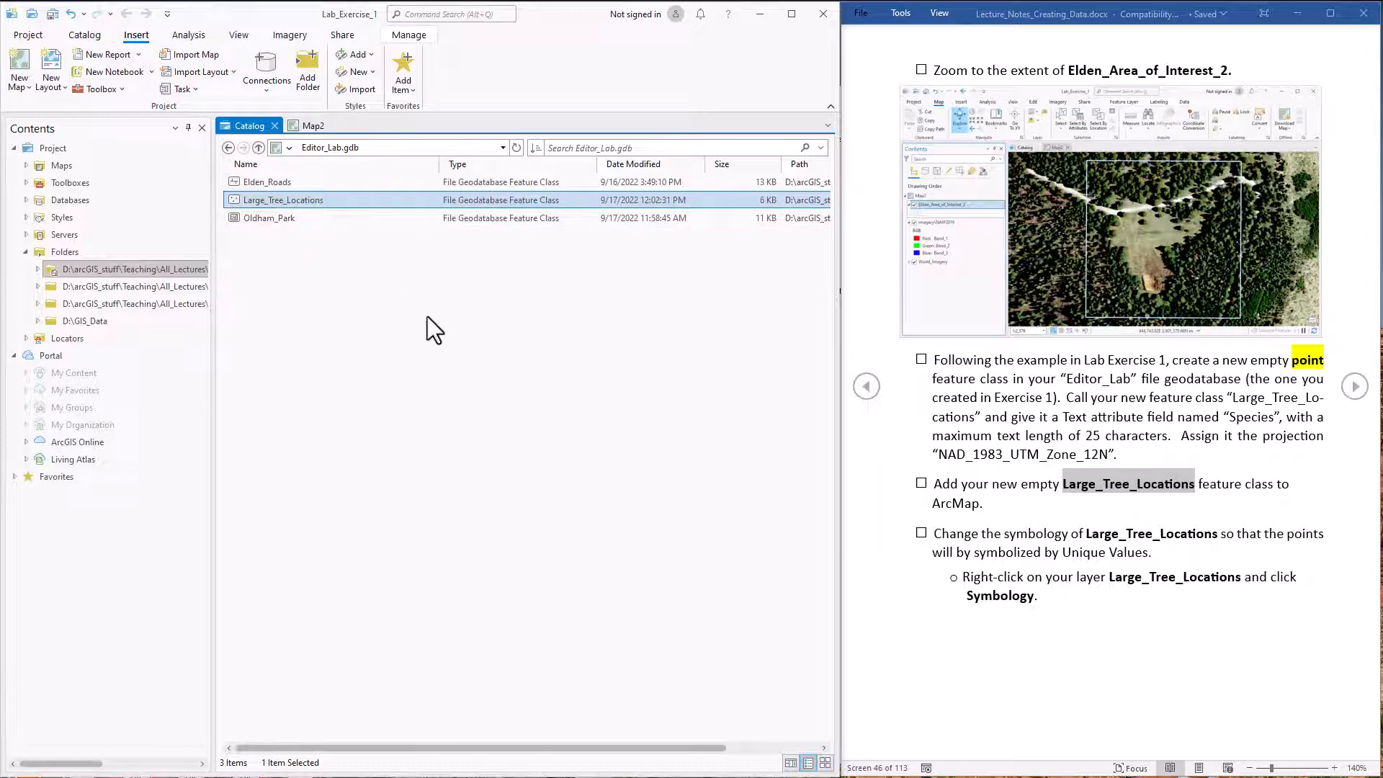
click(302, 126)
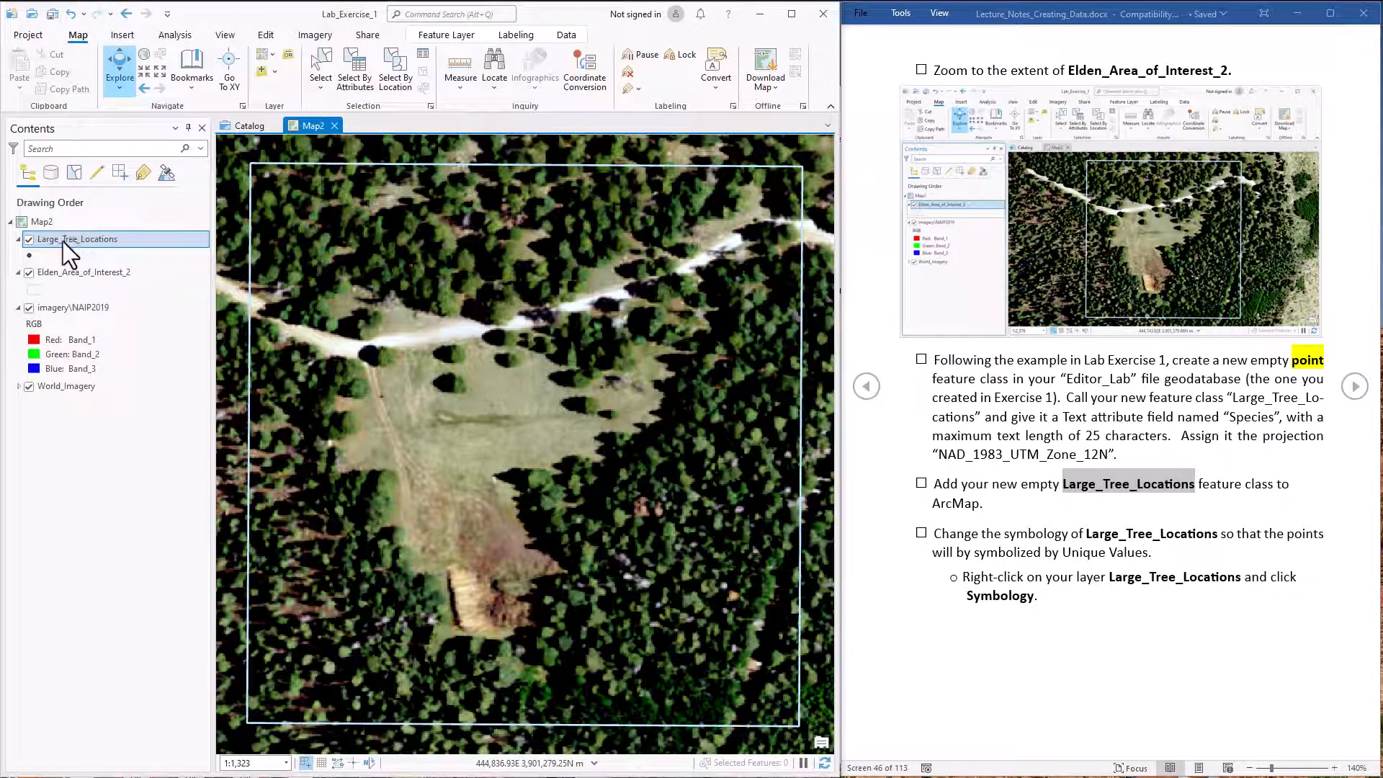
- Advance the exercise notes one page, then symbolize the Large_Tree_Locations layer by Unique Values with Species as Field 1
click(1355, 388)
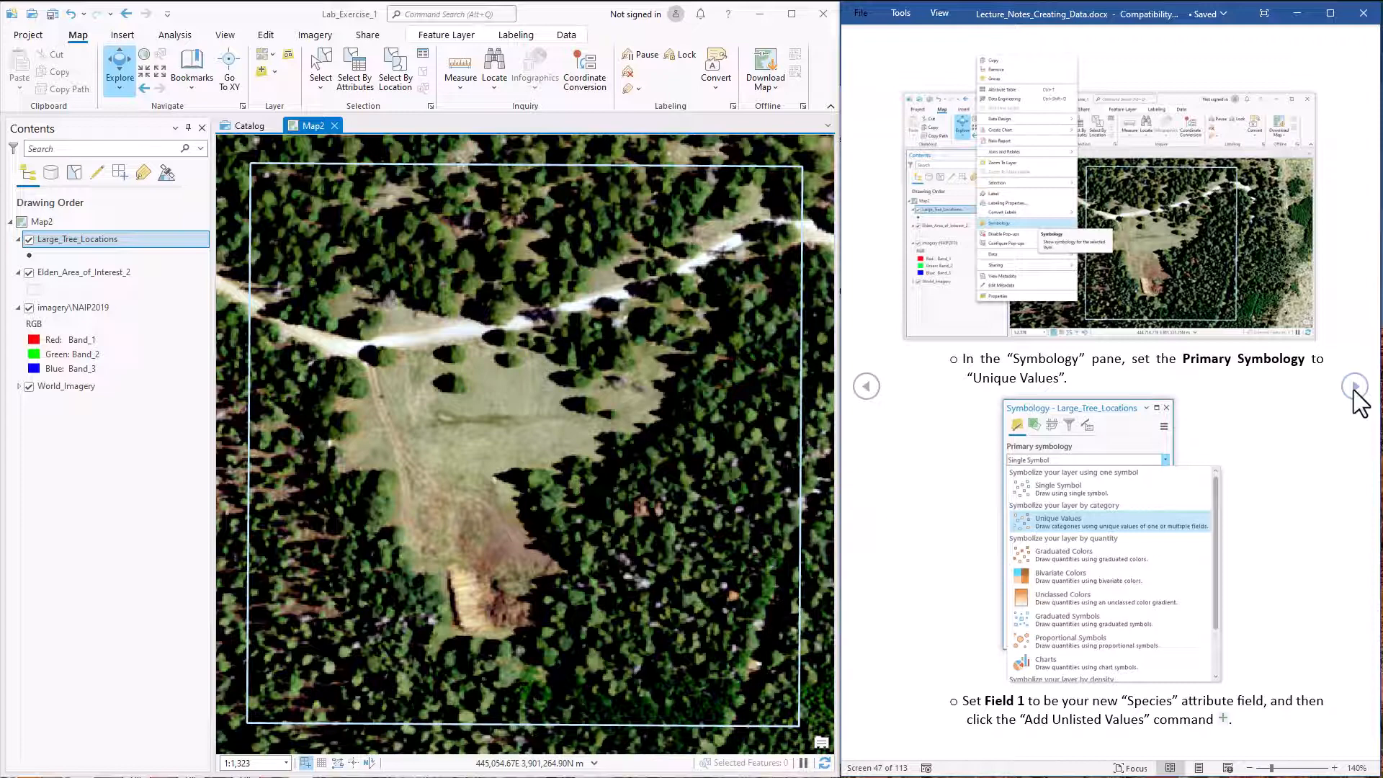
right_click(99, 240)
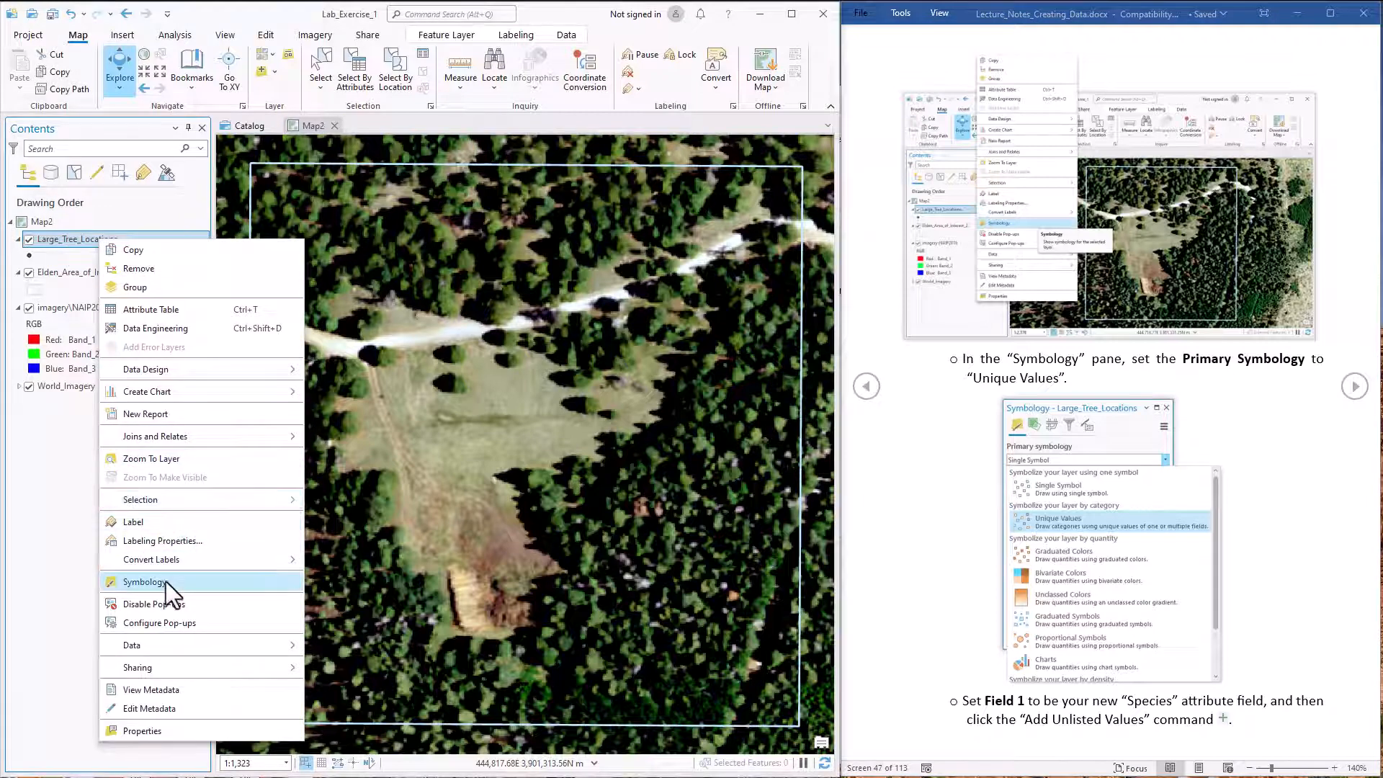
click(144, 581)
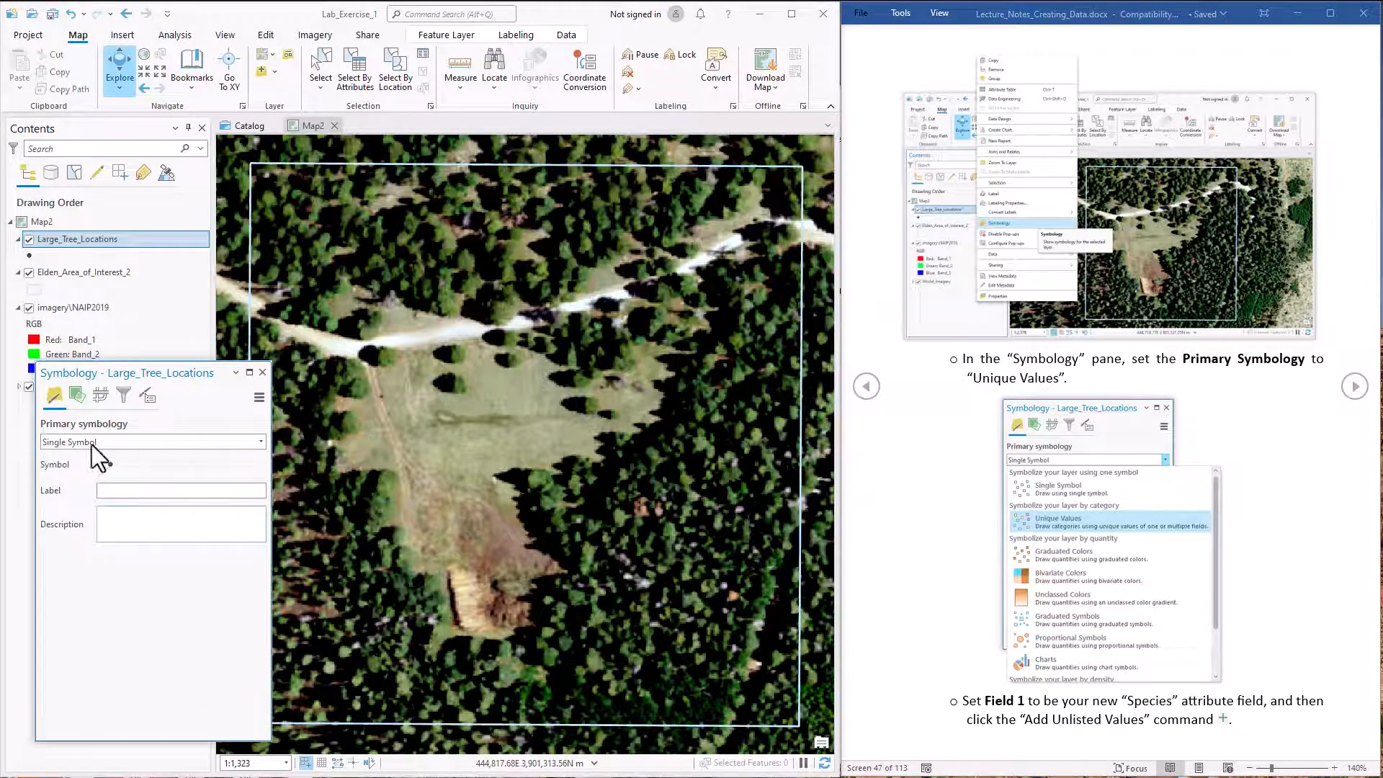
click(261, 442)
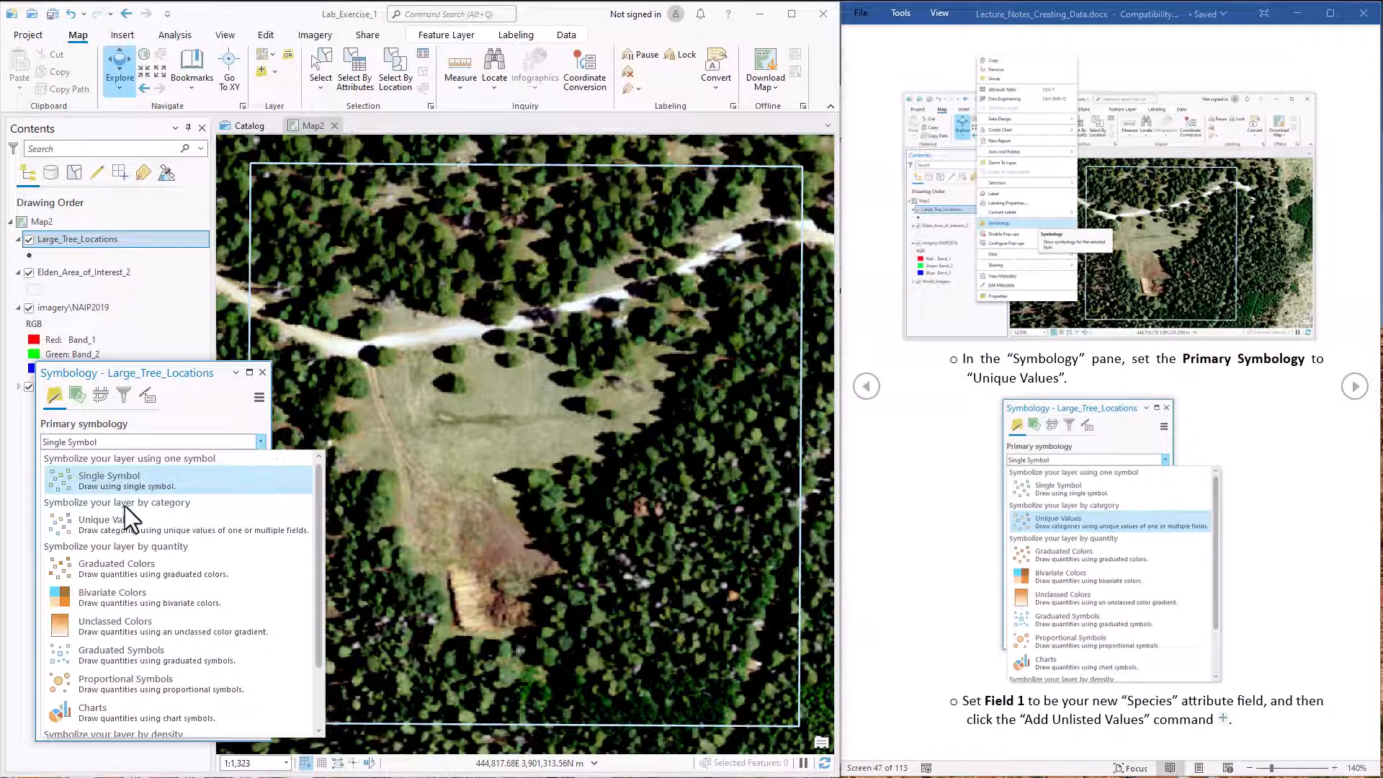
click(123, 525)
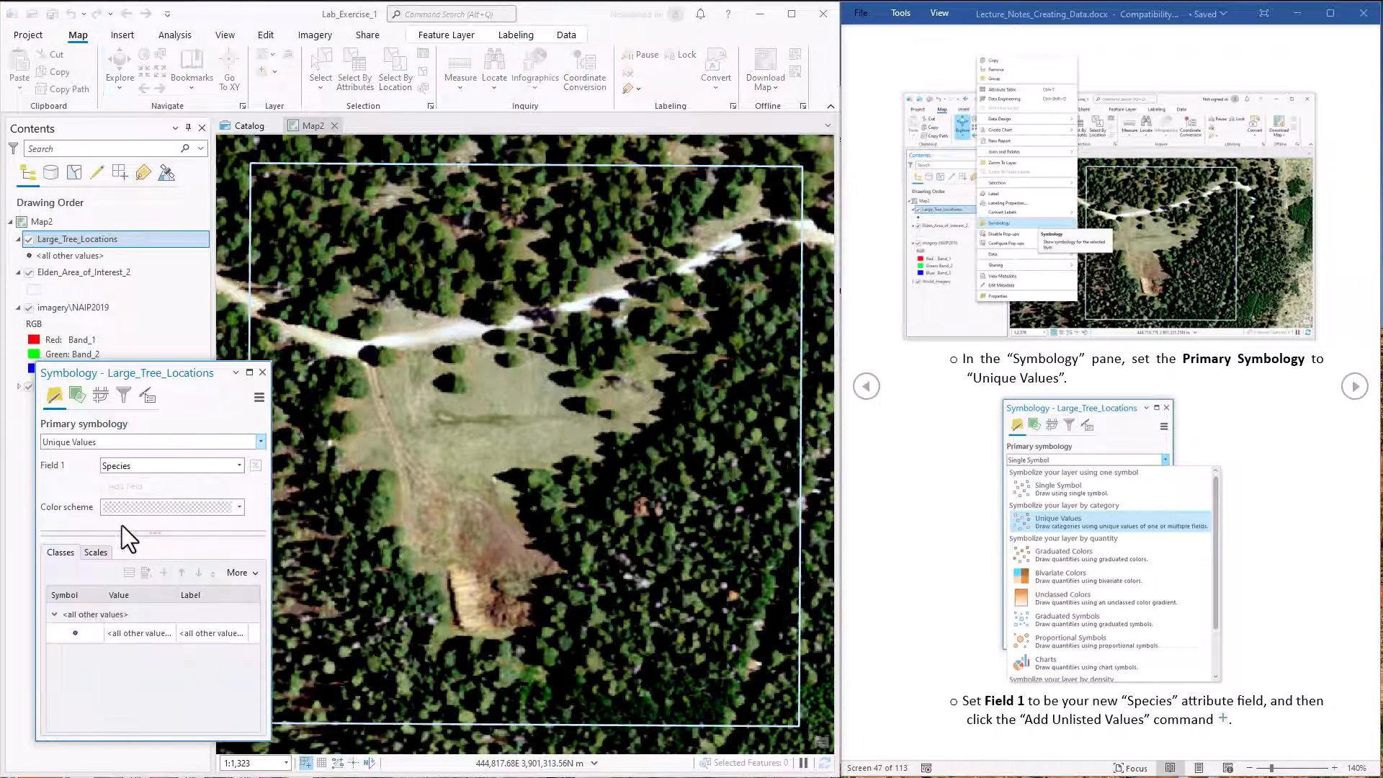
drag(170, 373, 371, 240)
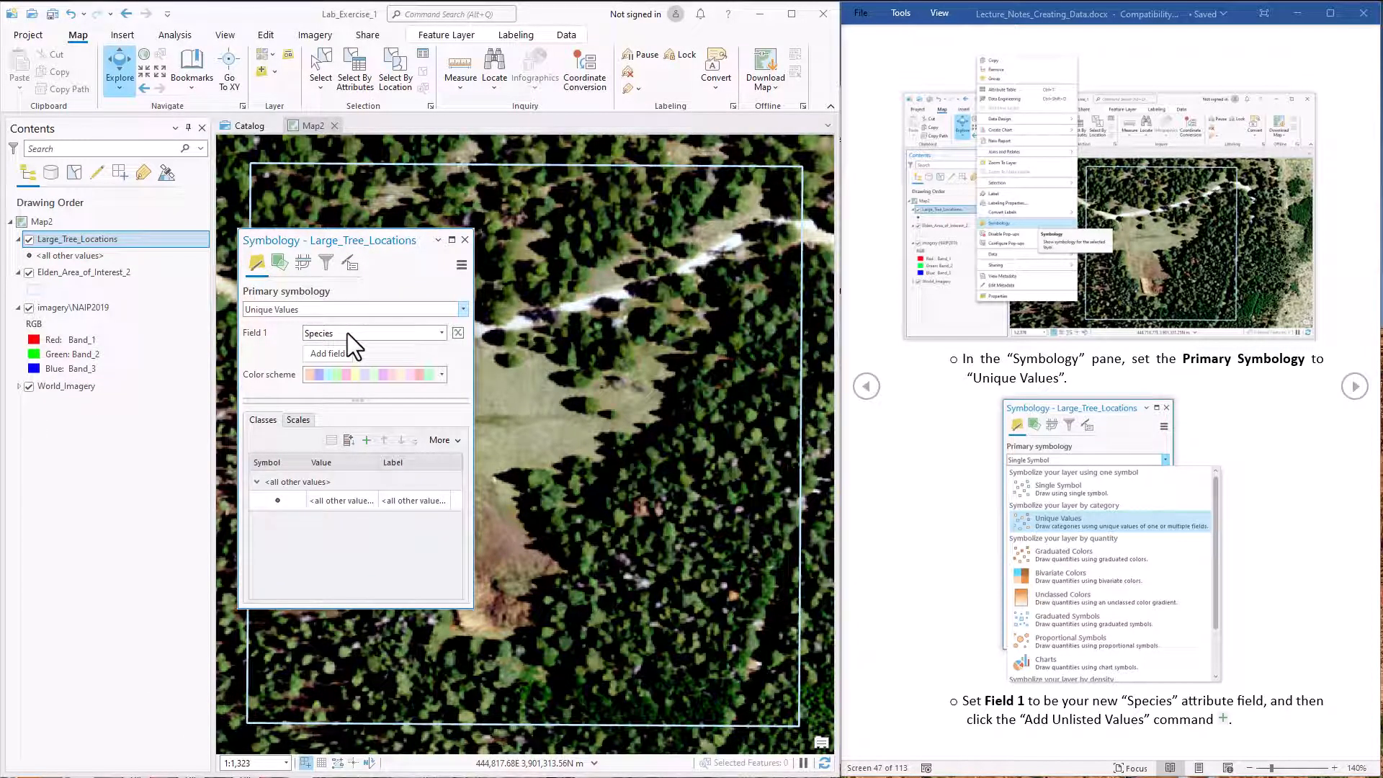
click(348, 333)
click(332, 332)
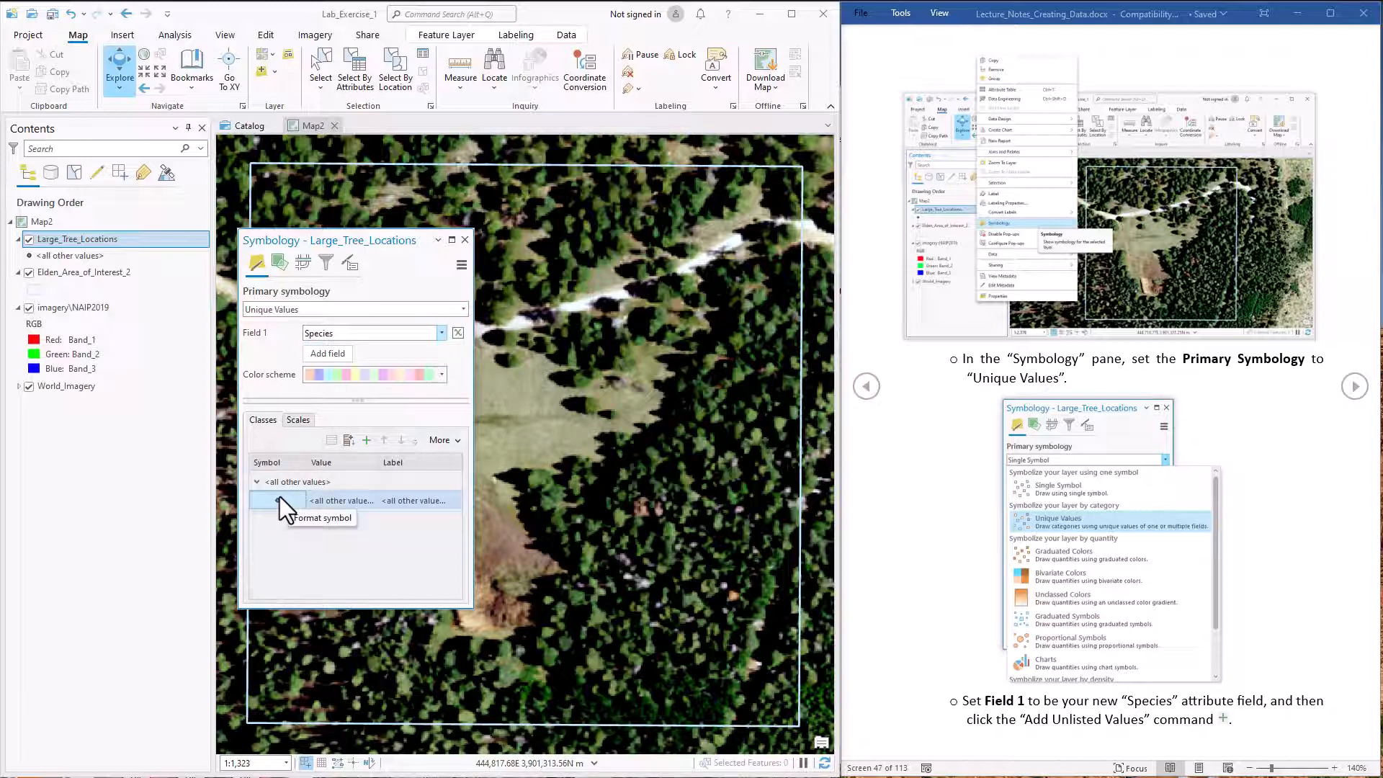
- Start adding unlisted values to the symbology and create a new value named Ponderosa Pine
click(365, 442)
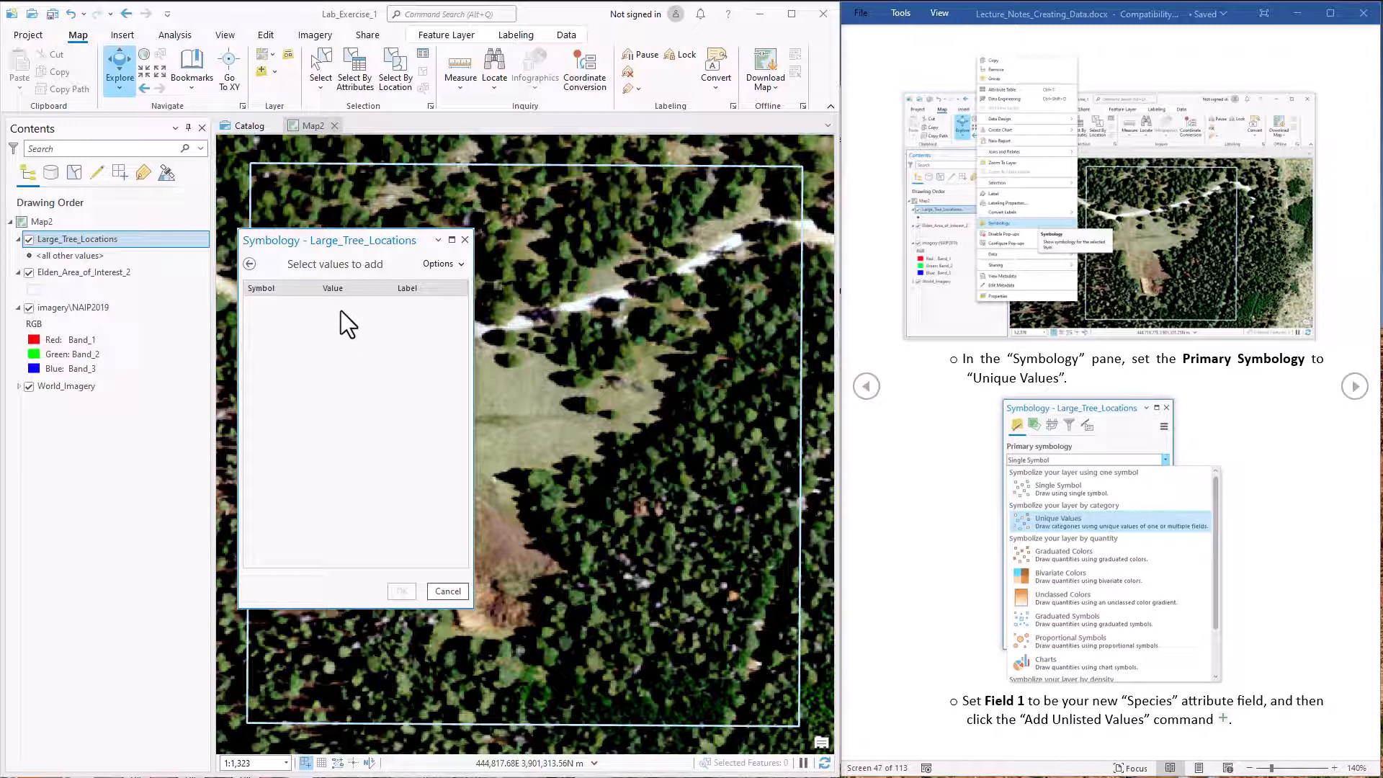
click(440, 265)
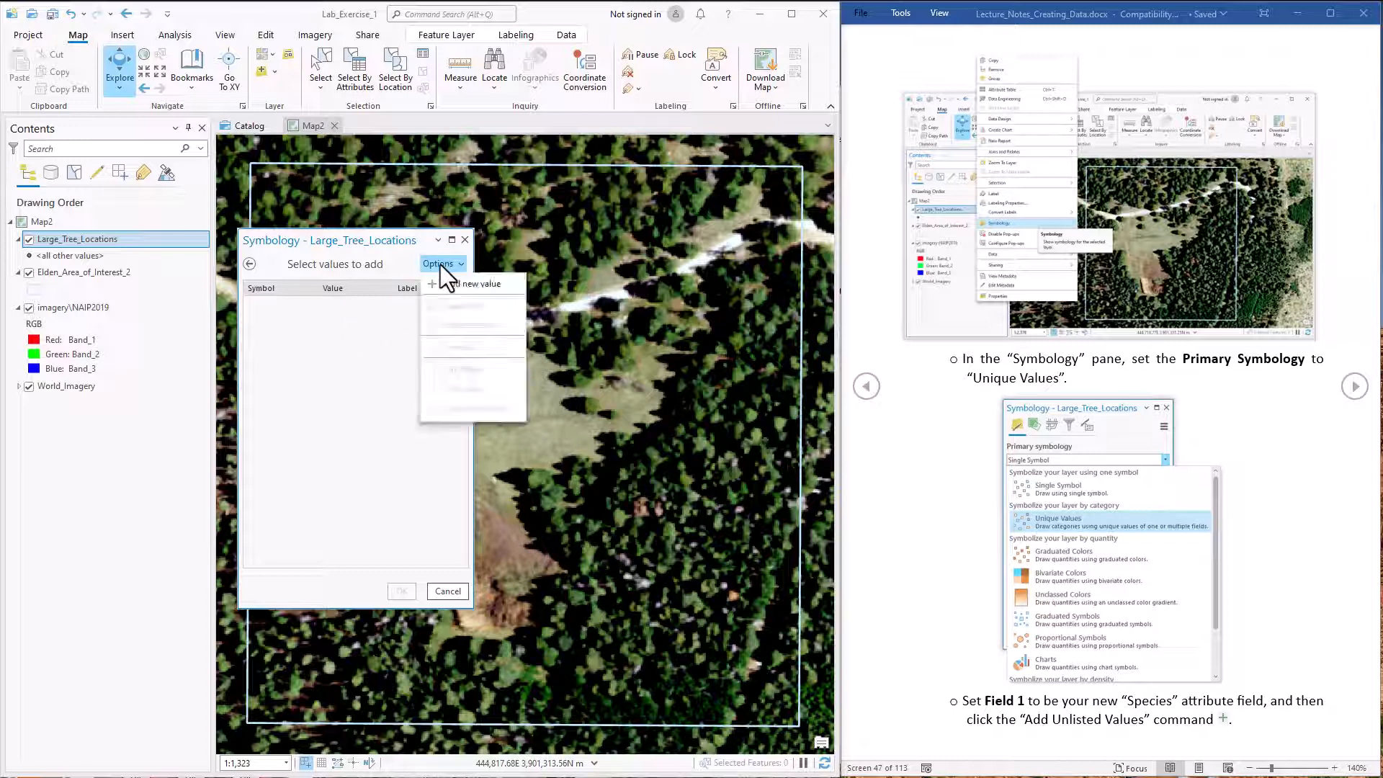
click(468, 286)
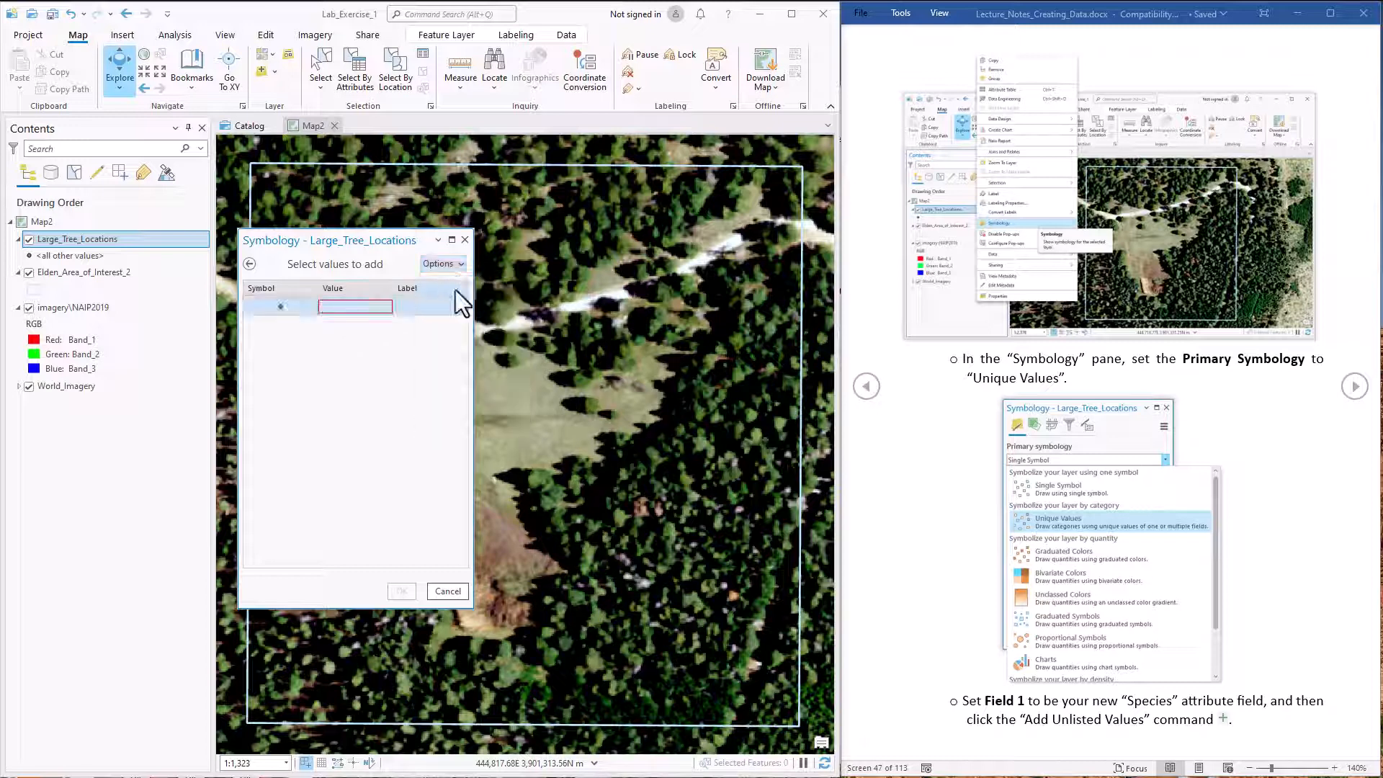
click(334, 307)
text(Pond)
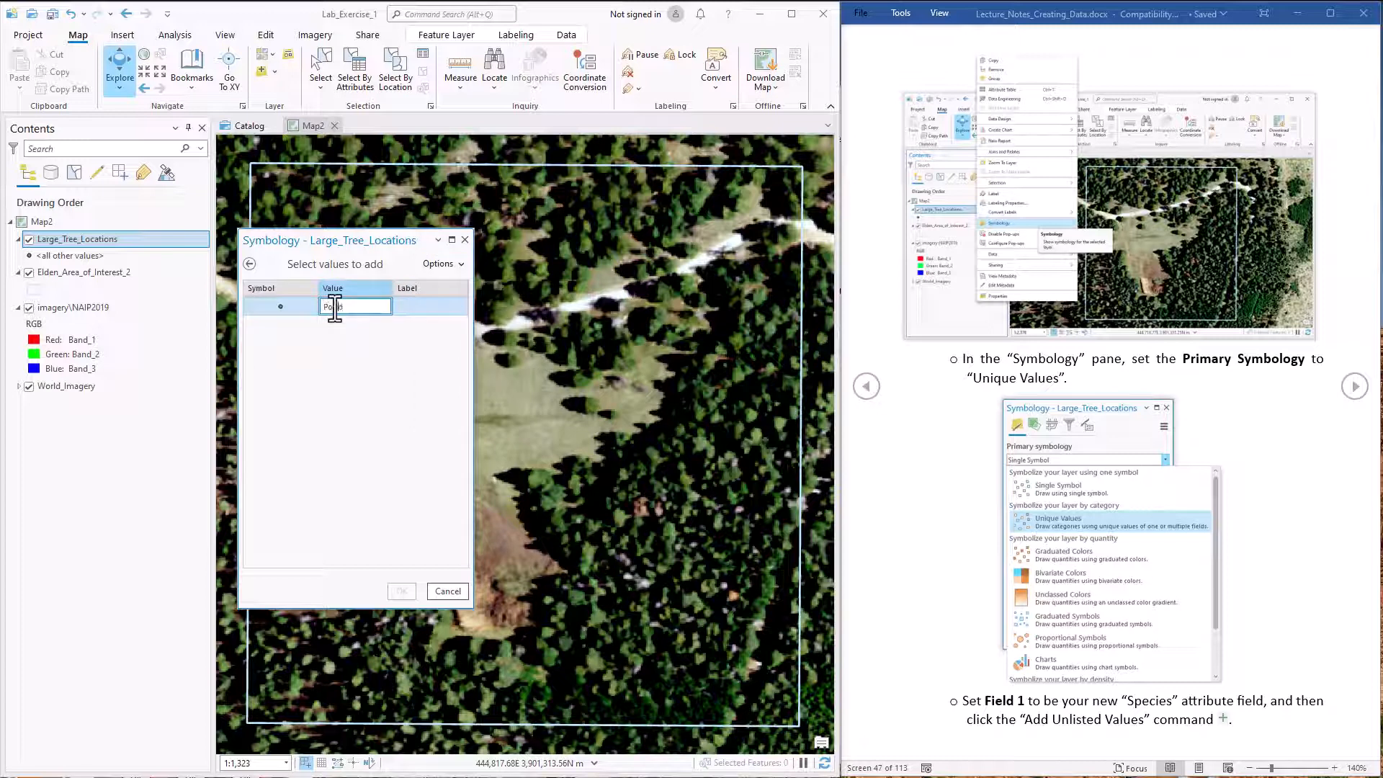
text(erosa Pine)
- Format the Ponderosa Pine symbol as Circle 3 with a green fill and return to the list of values to add
click(276, 308)
click(277, 309)
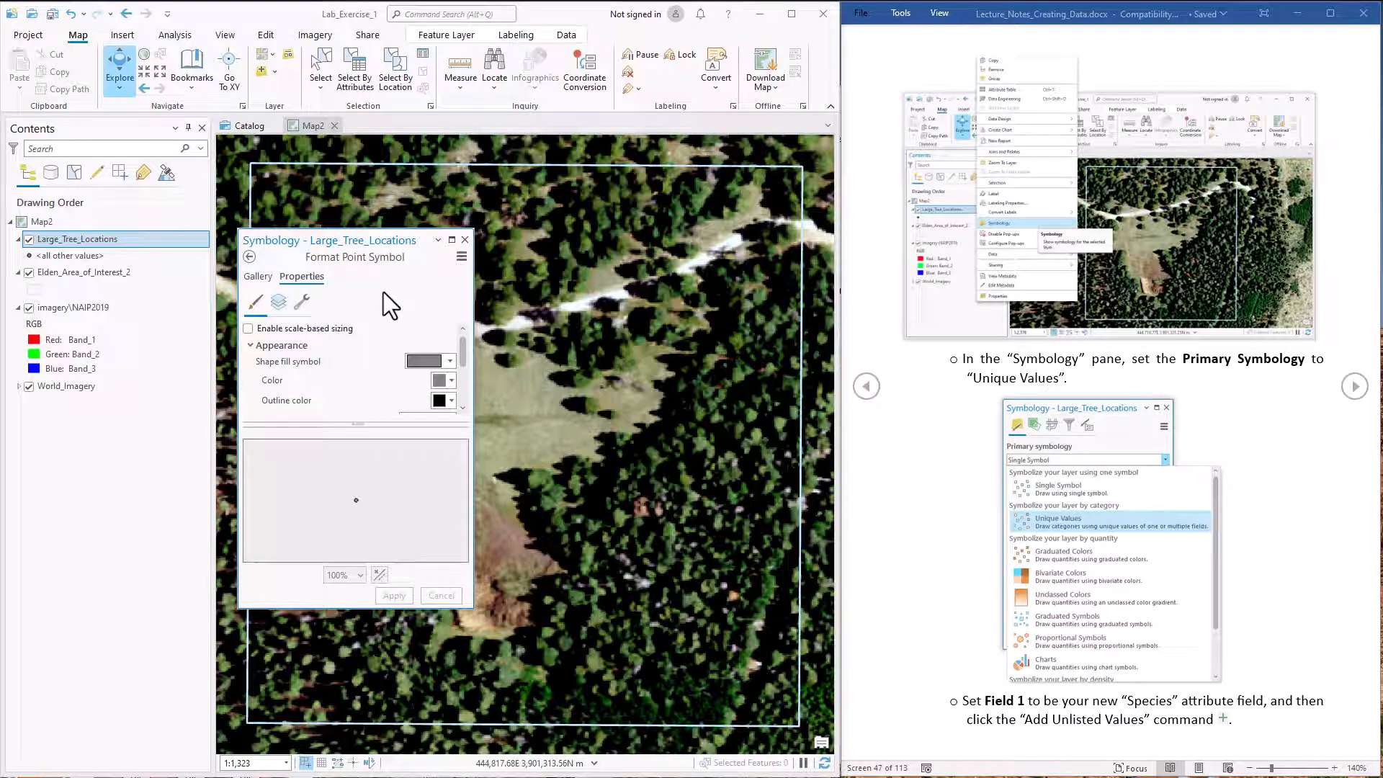
click(257, 276)
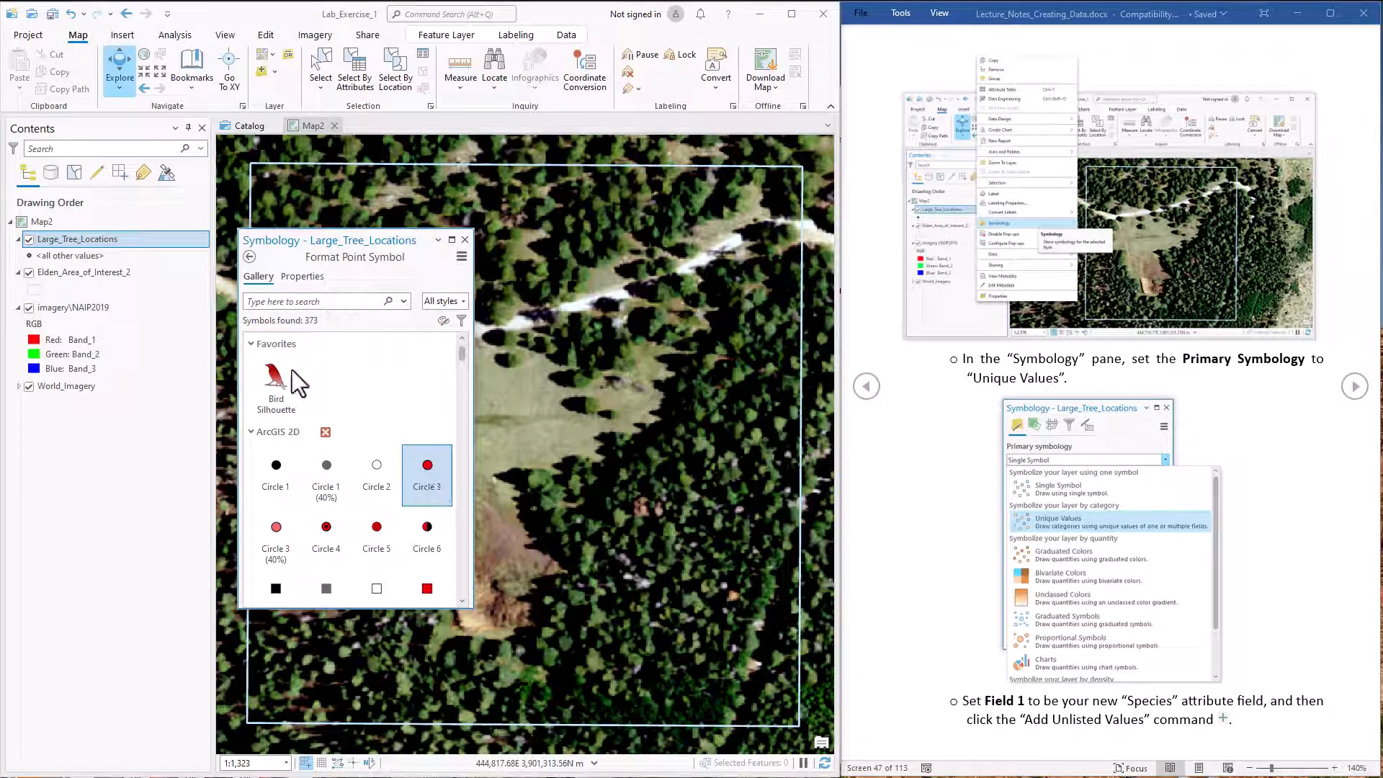
click(301, 278)
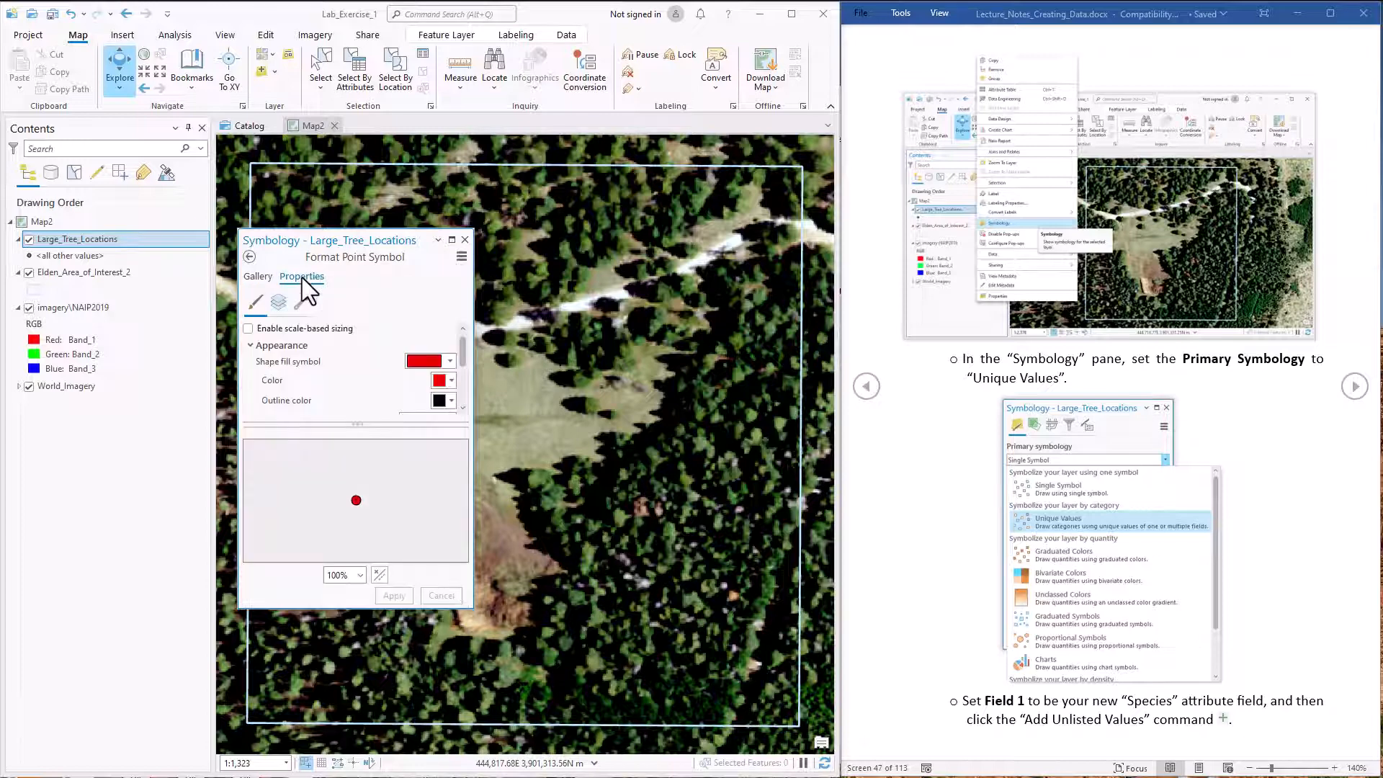
click(450, 381)
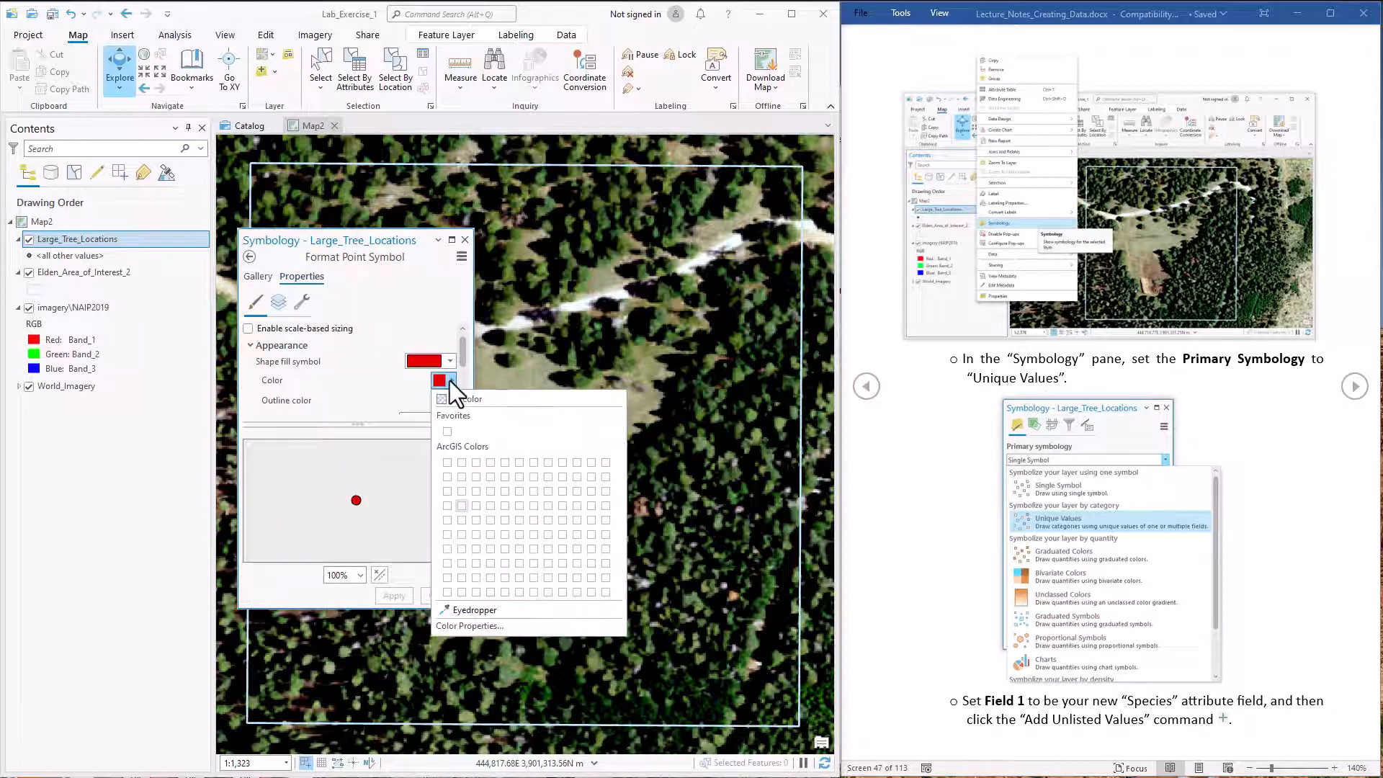
click(535, 518)
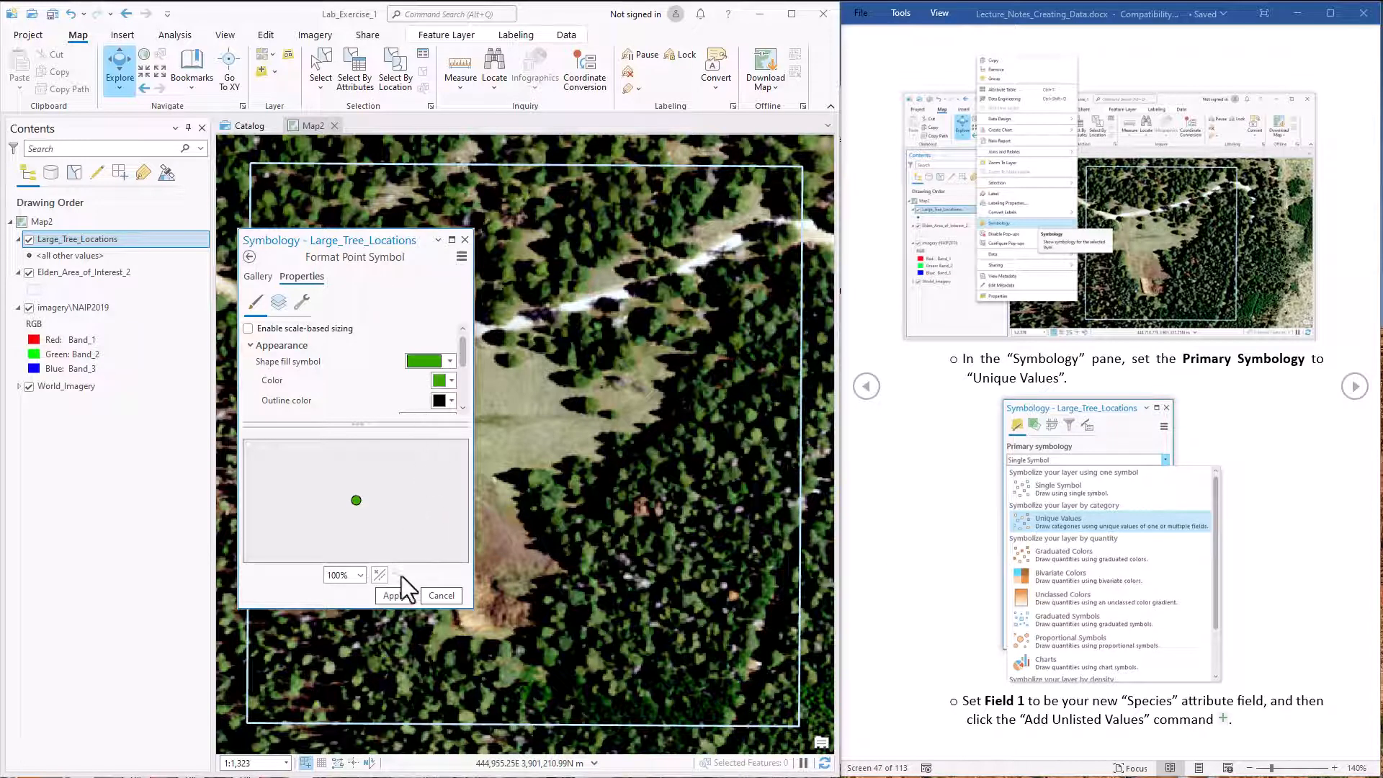
click(394, 595)
click(249, 258)
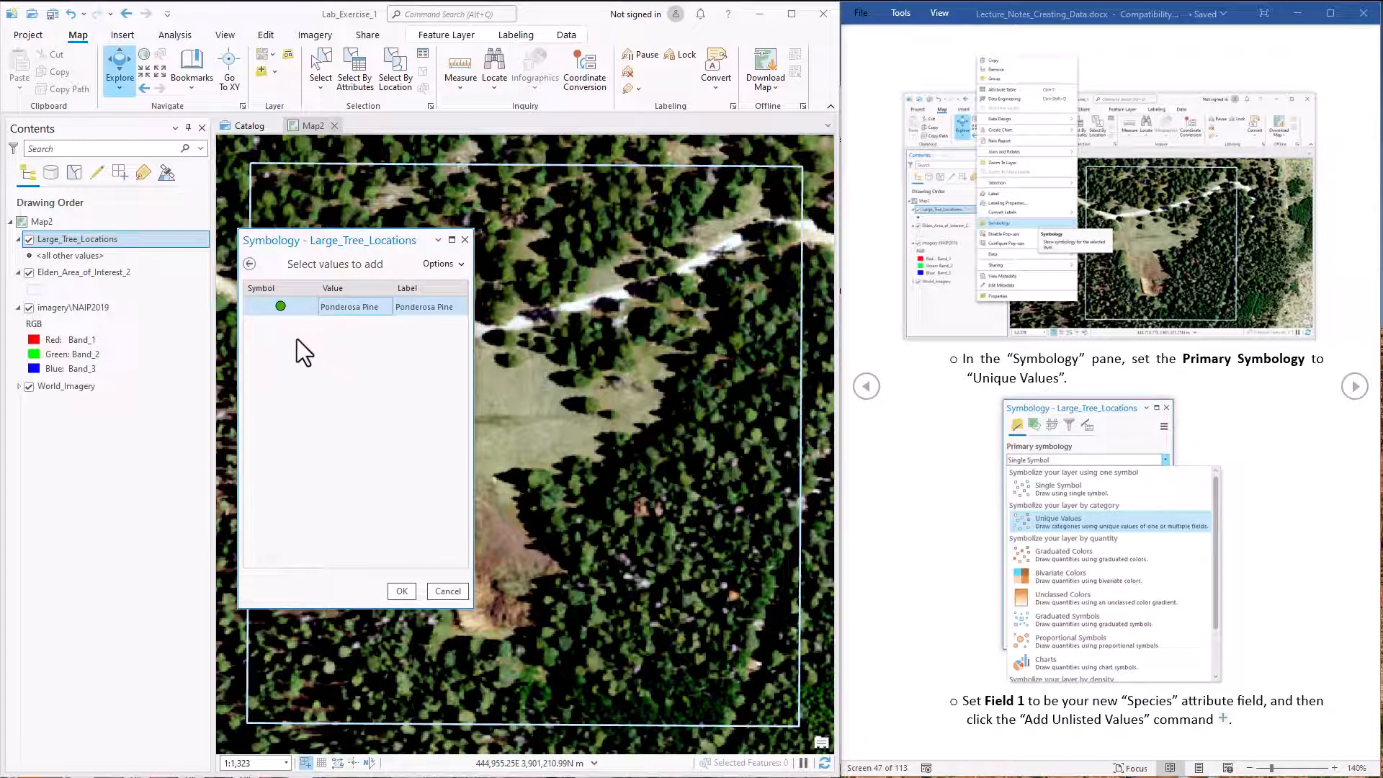
- Add a second new value named Douglas-fir to the list of species values
click(459, 264)
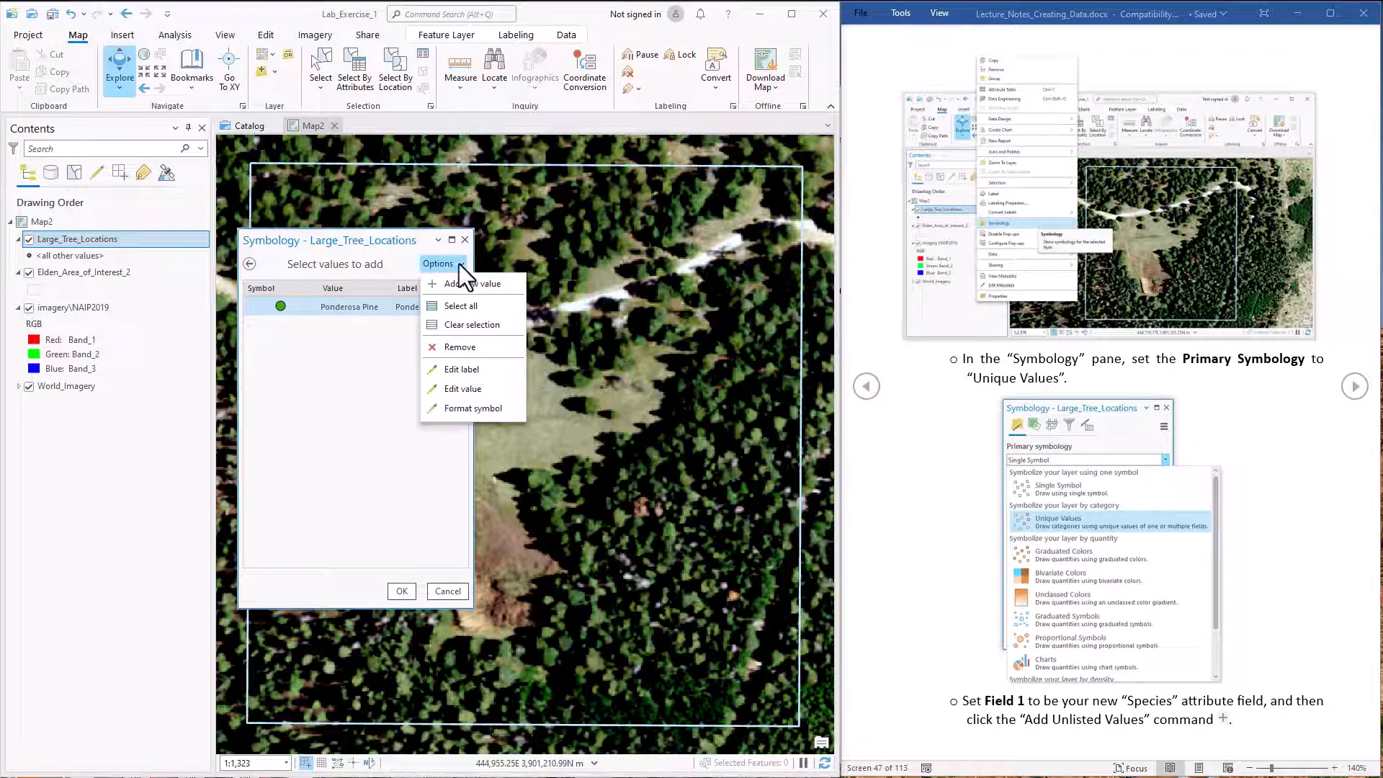
click(459, 284)
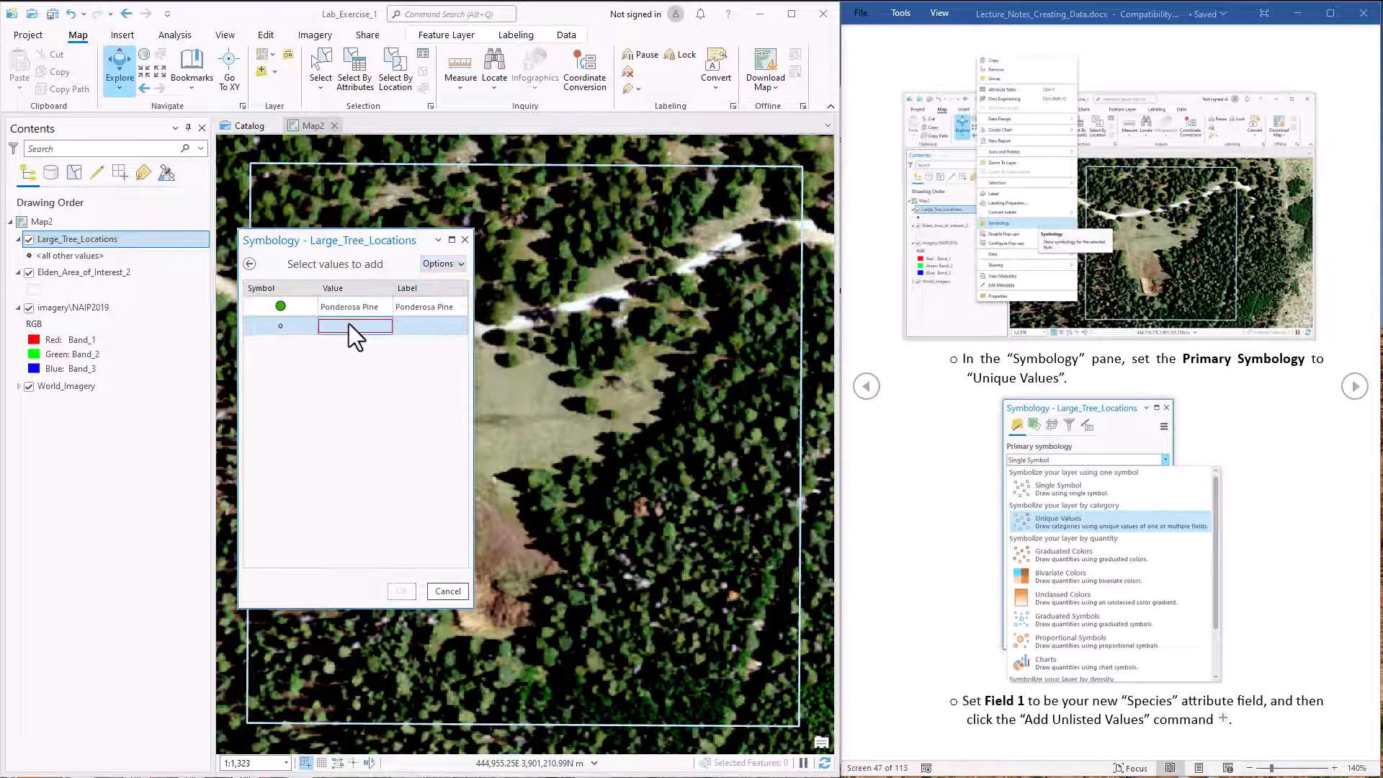
text(Douglas-fir)
- Format the Douglas-fir symbol as Circle 3 with a yellow fill and return to the list of values to add
click(276, 325)
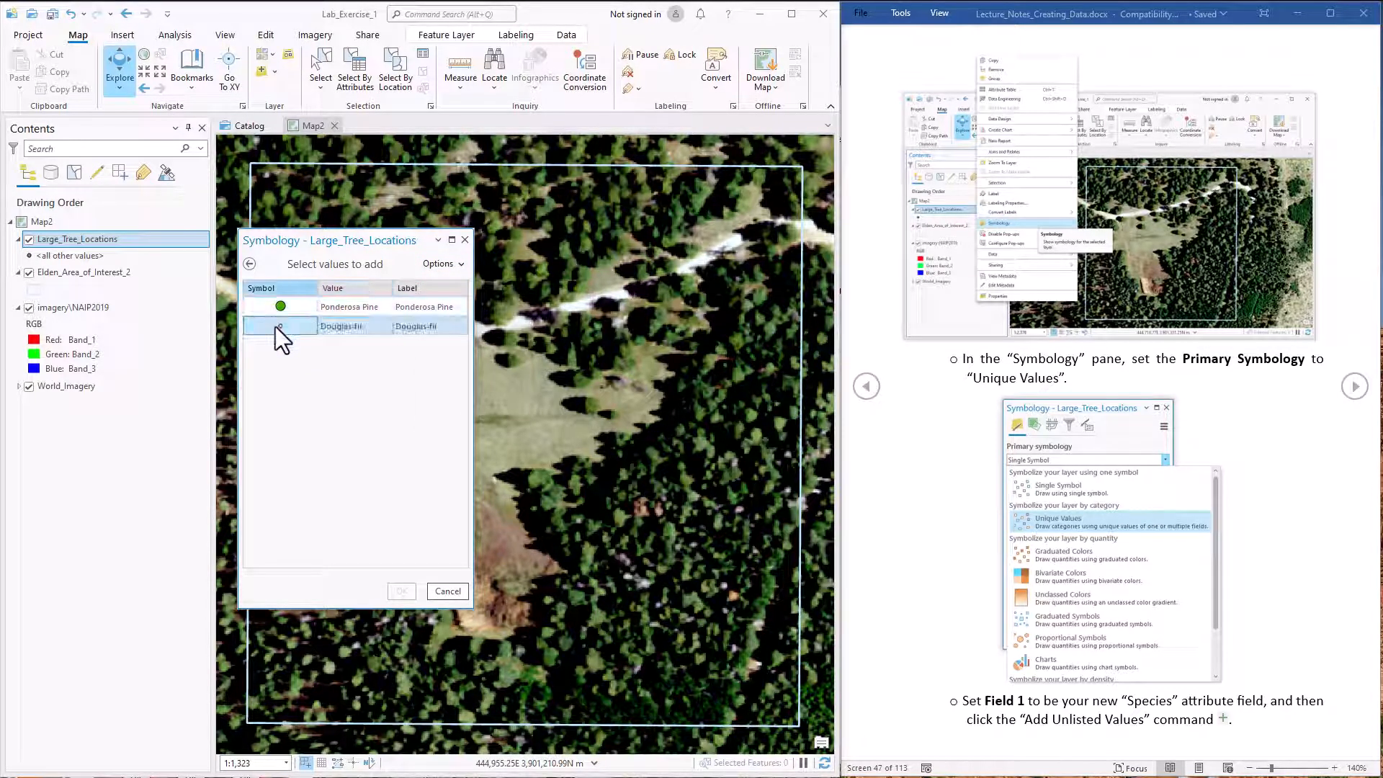
click(281, 325)
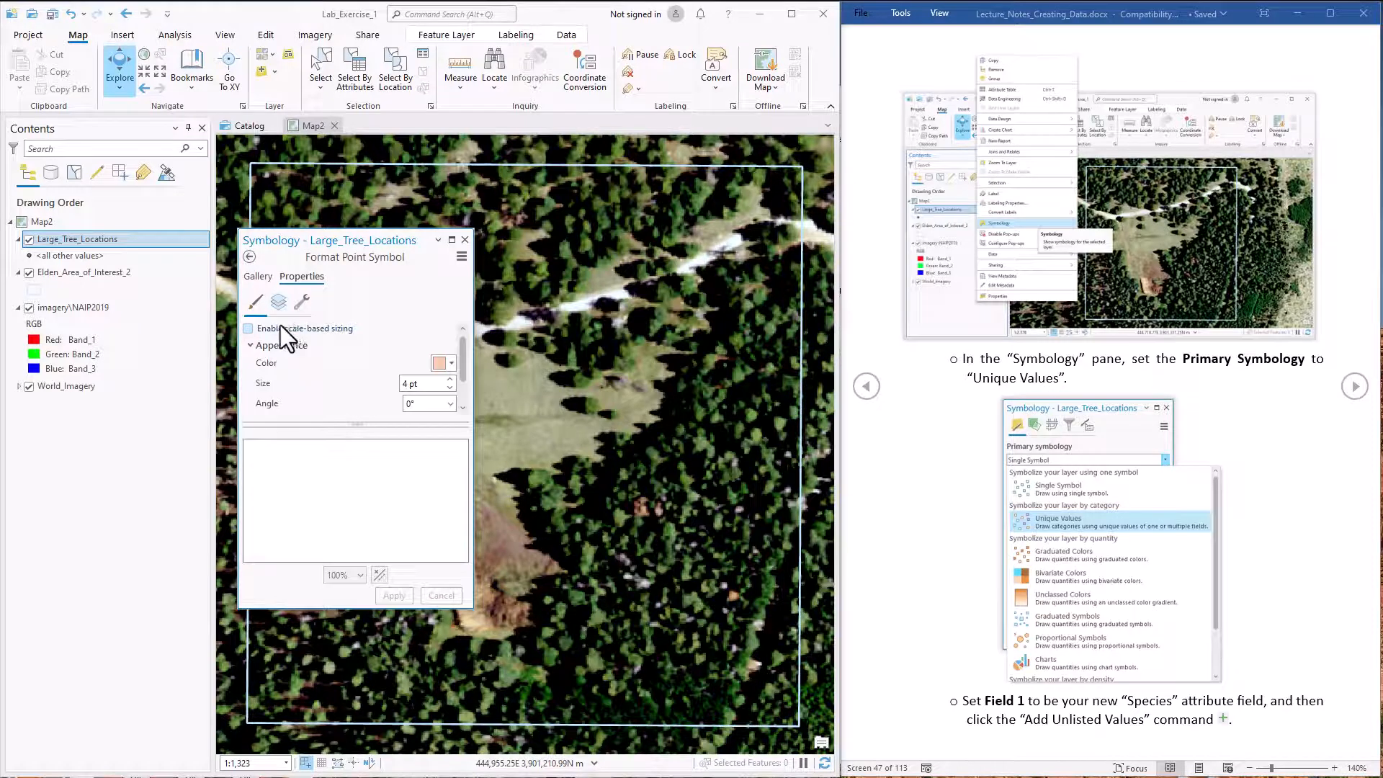
click(258, 276)
click(429, 468)
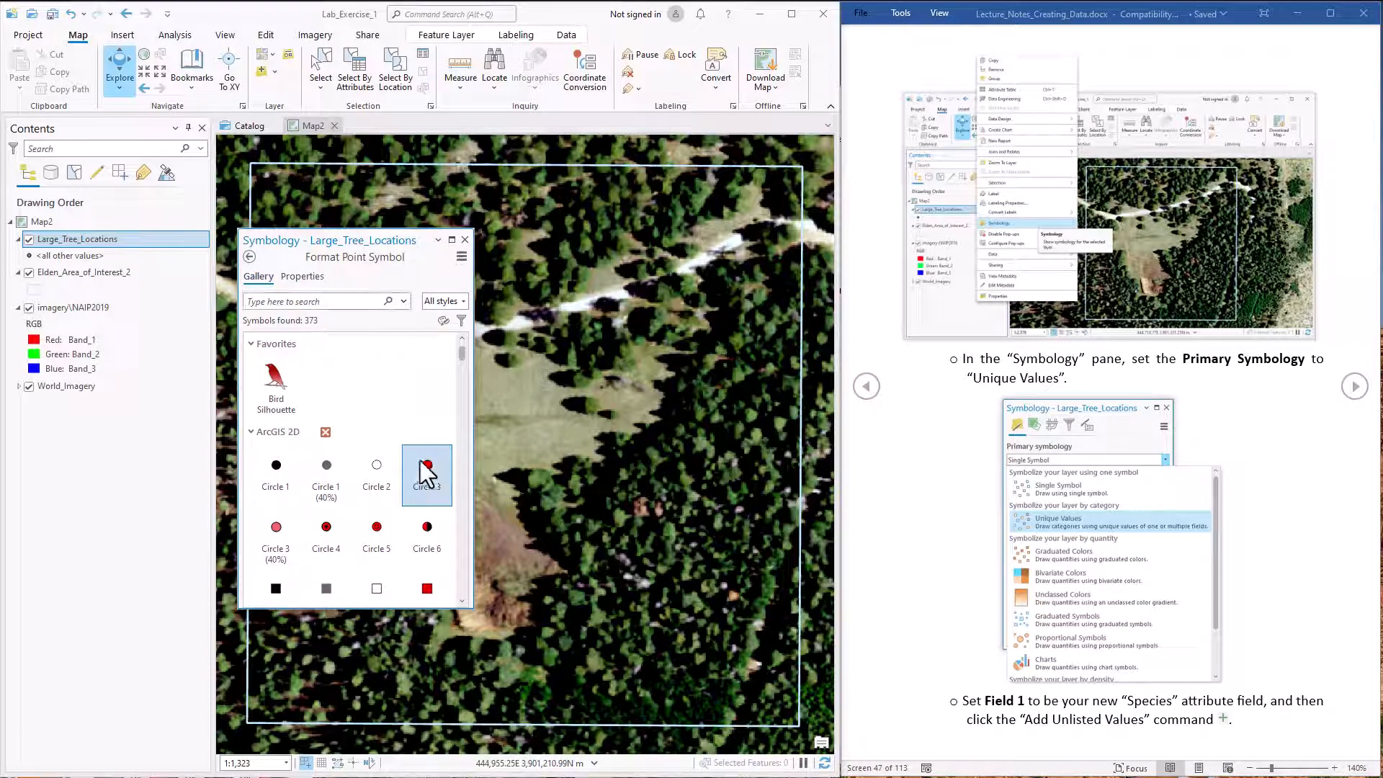
click(299, 277)
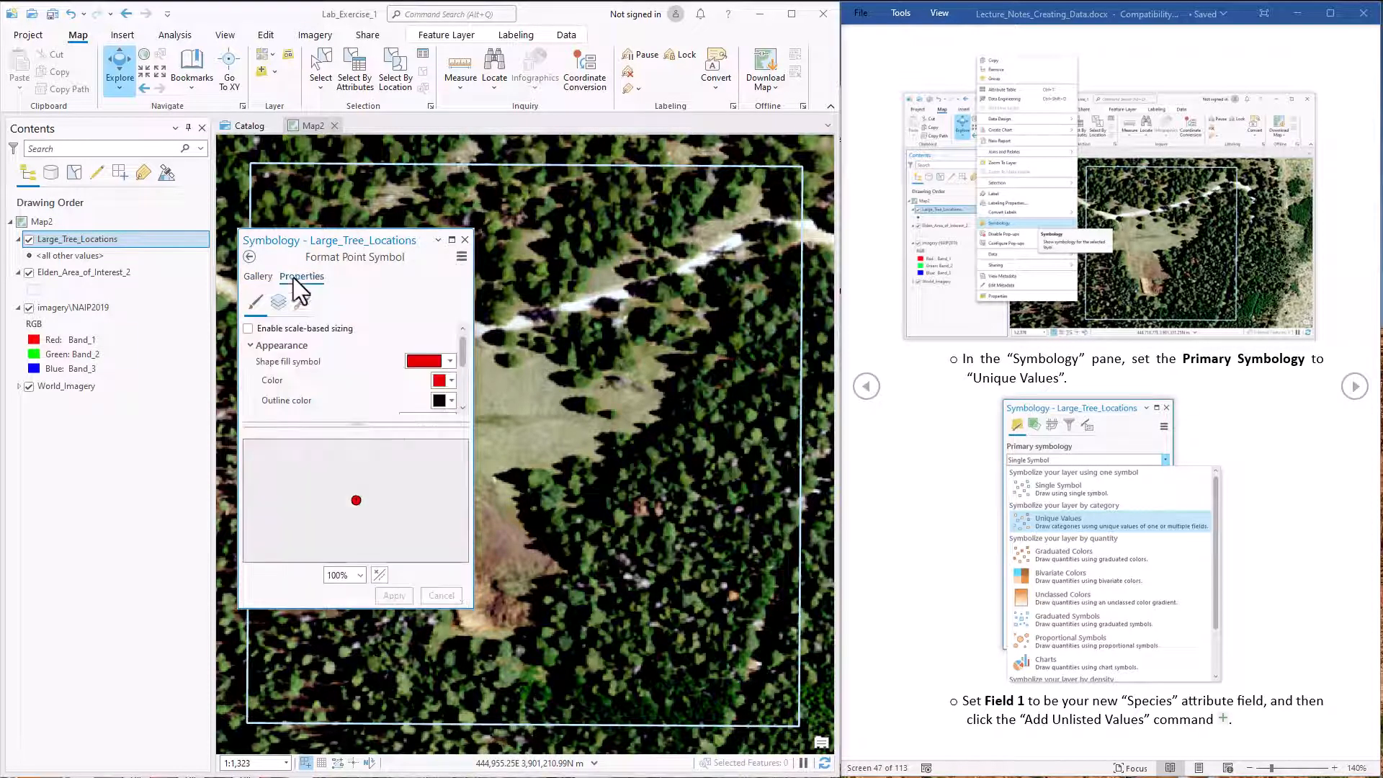
click(452, 380)
click(499, 494)
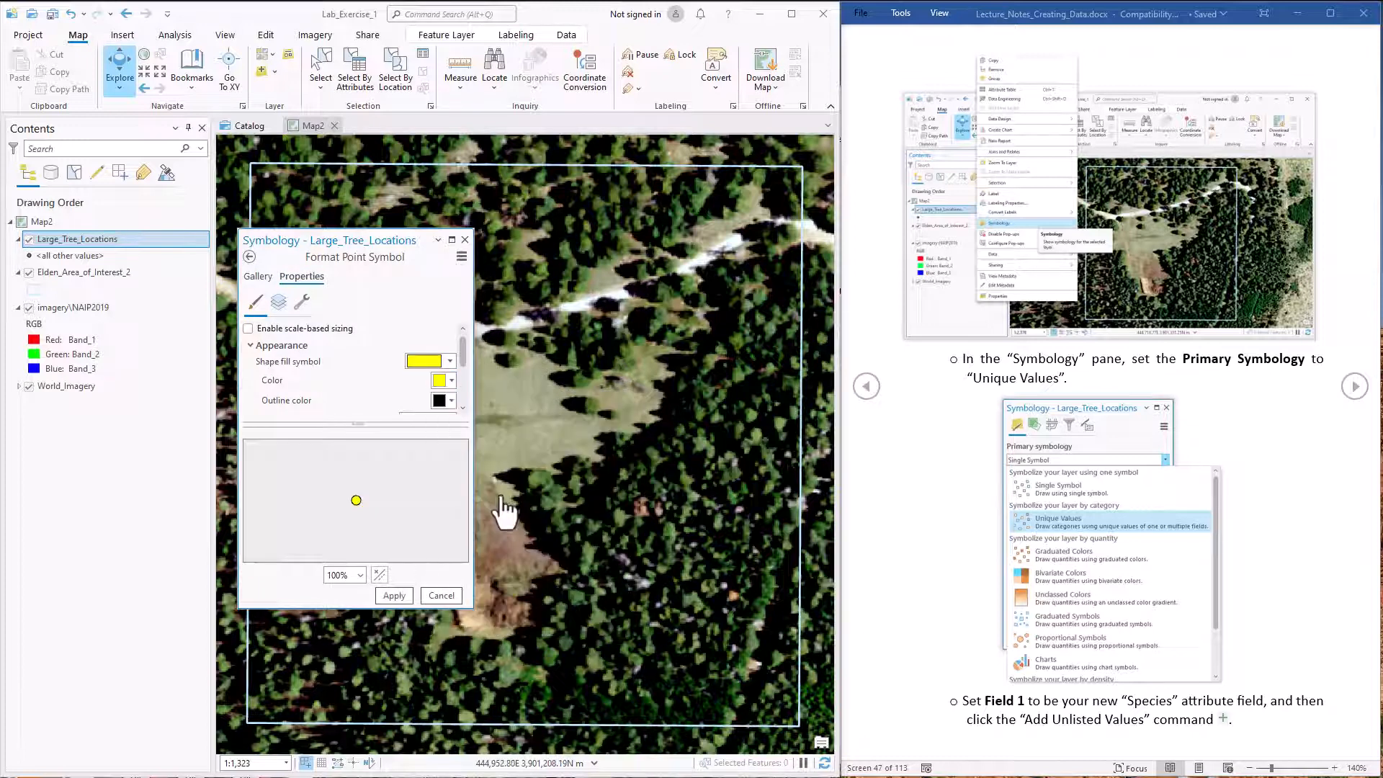
click(394, 596)
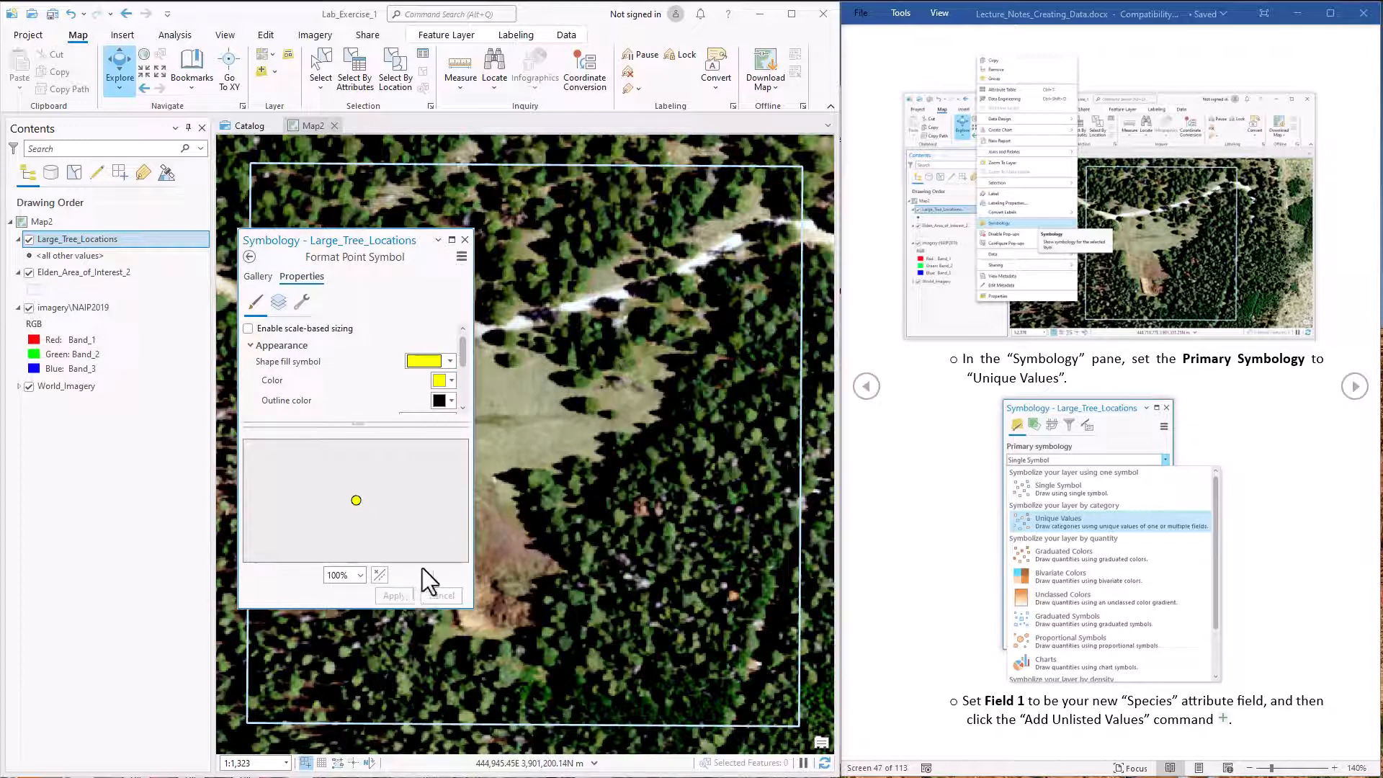
click(249, 257)
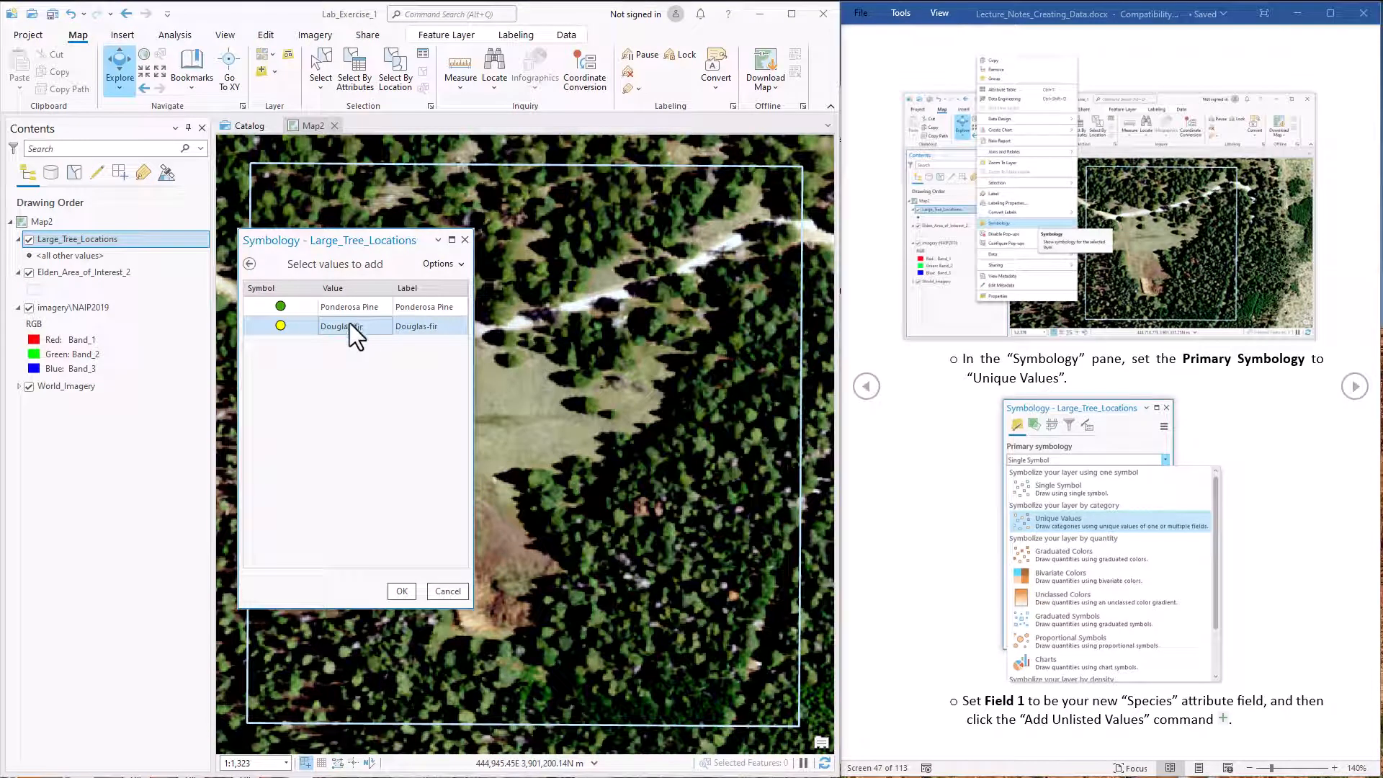
- Add a third new value named Gambel Oak to the list of species values
click(461, 264)
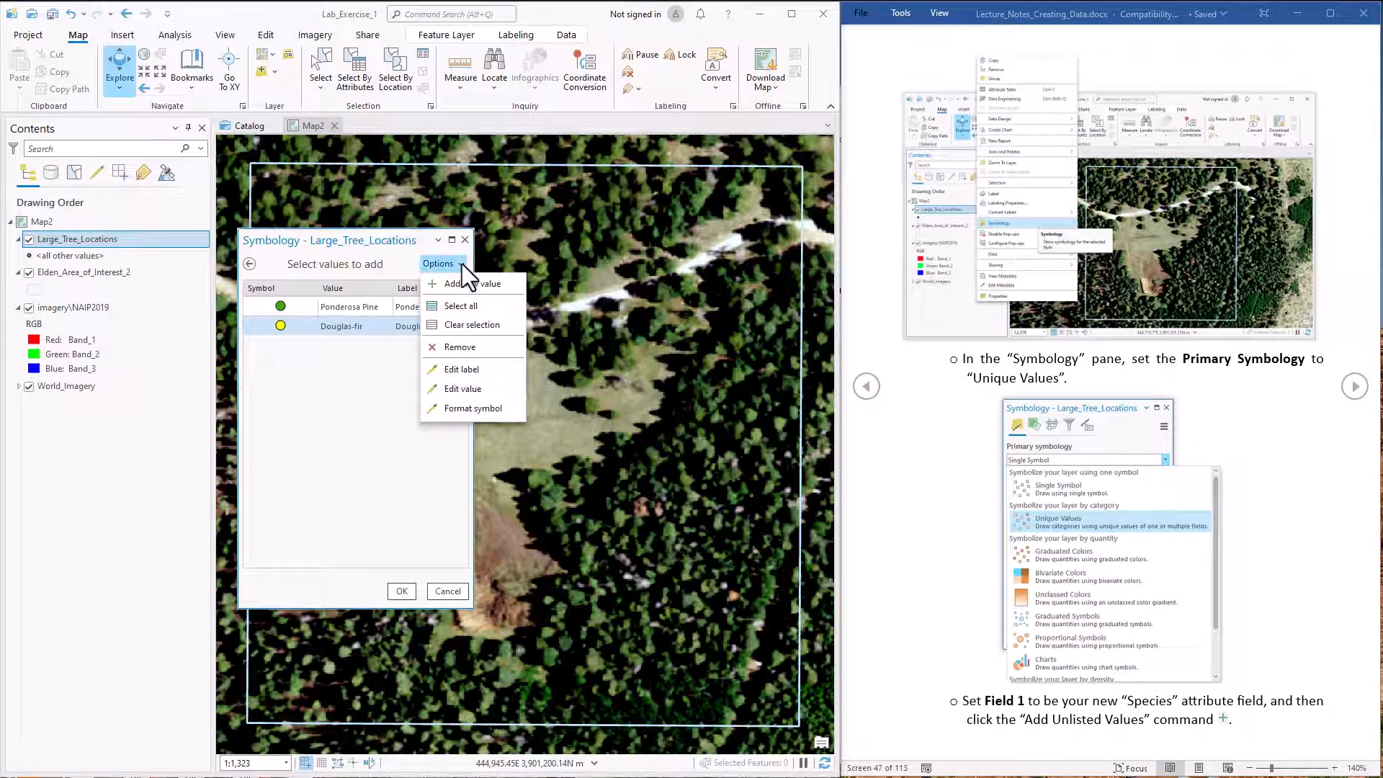
click(456, 285)
text(Gambel Oak)
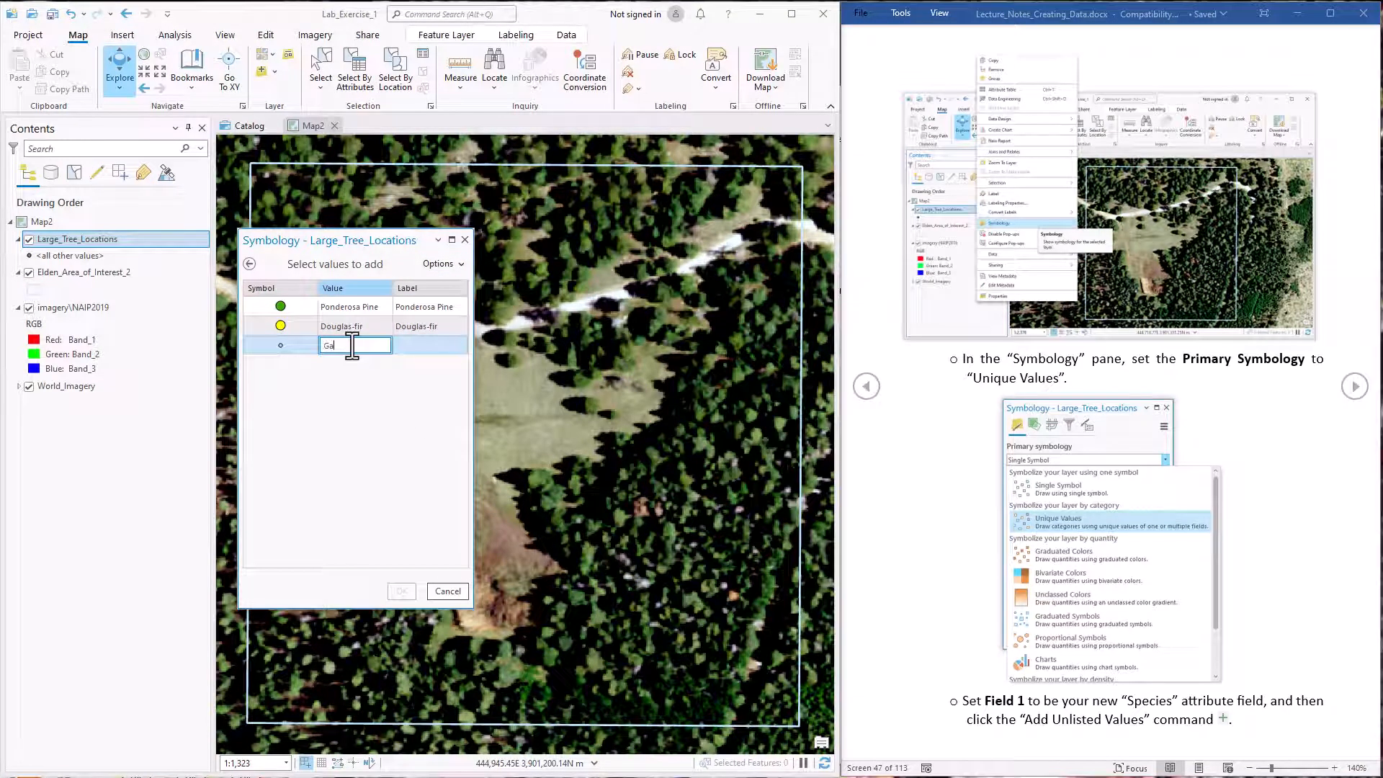
- Format the Gambel Oak symbol as Circle 3 with a blue fill, then add the three species values to the layer's symbol classes
click(280, 344)
click(279, 345)
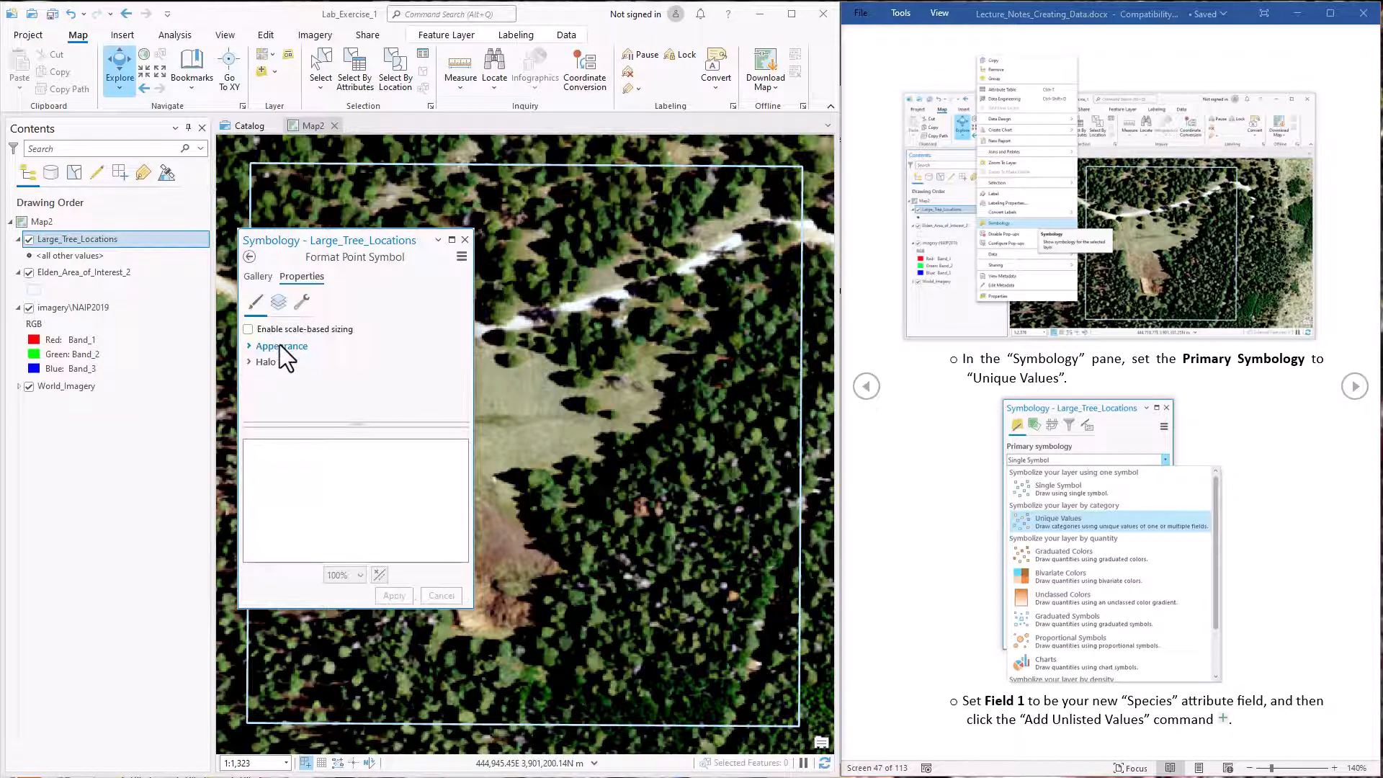
click(259, 277)
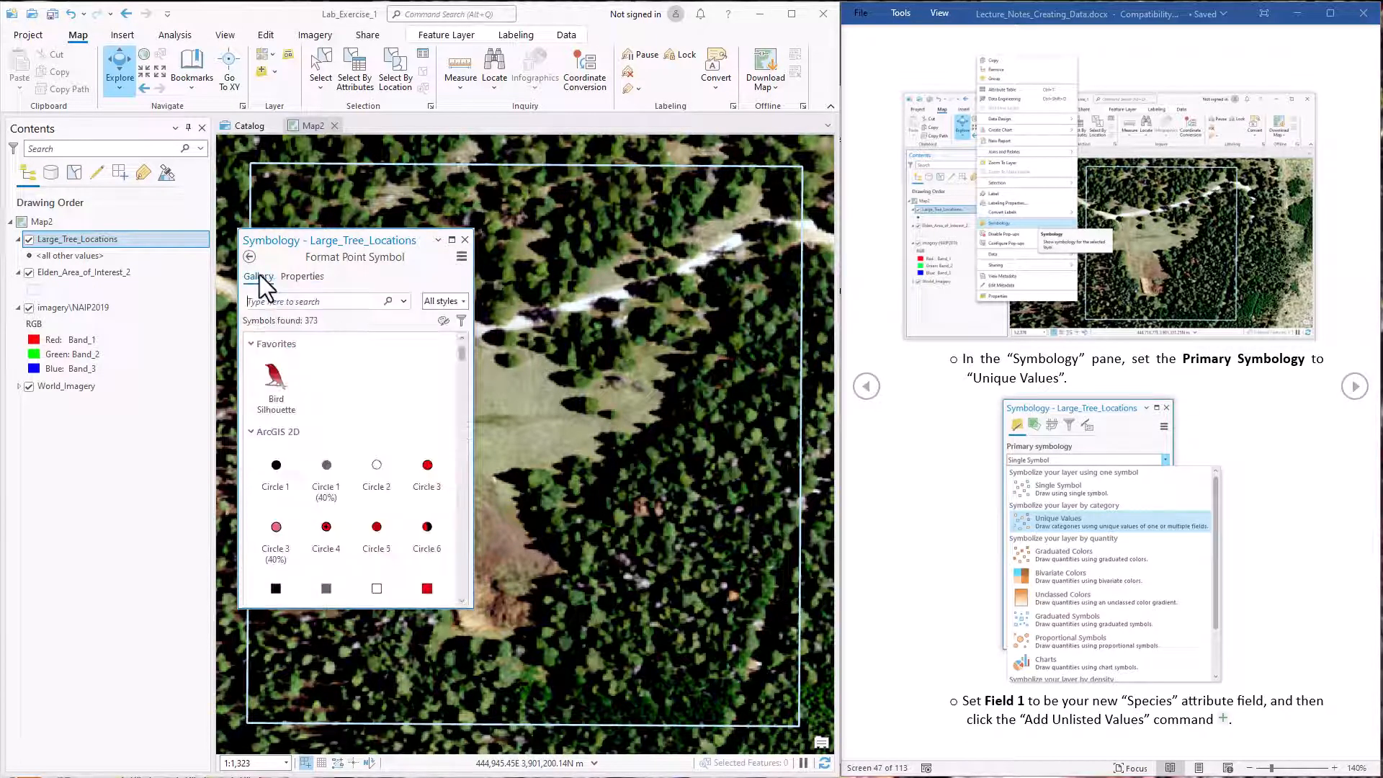
click(426, 467)
click(301, 278)
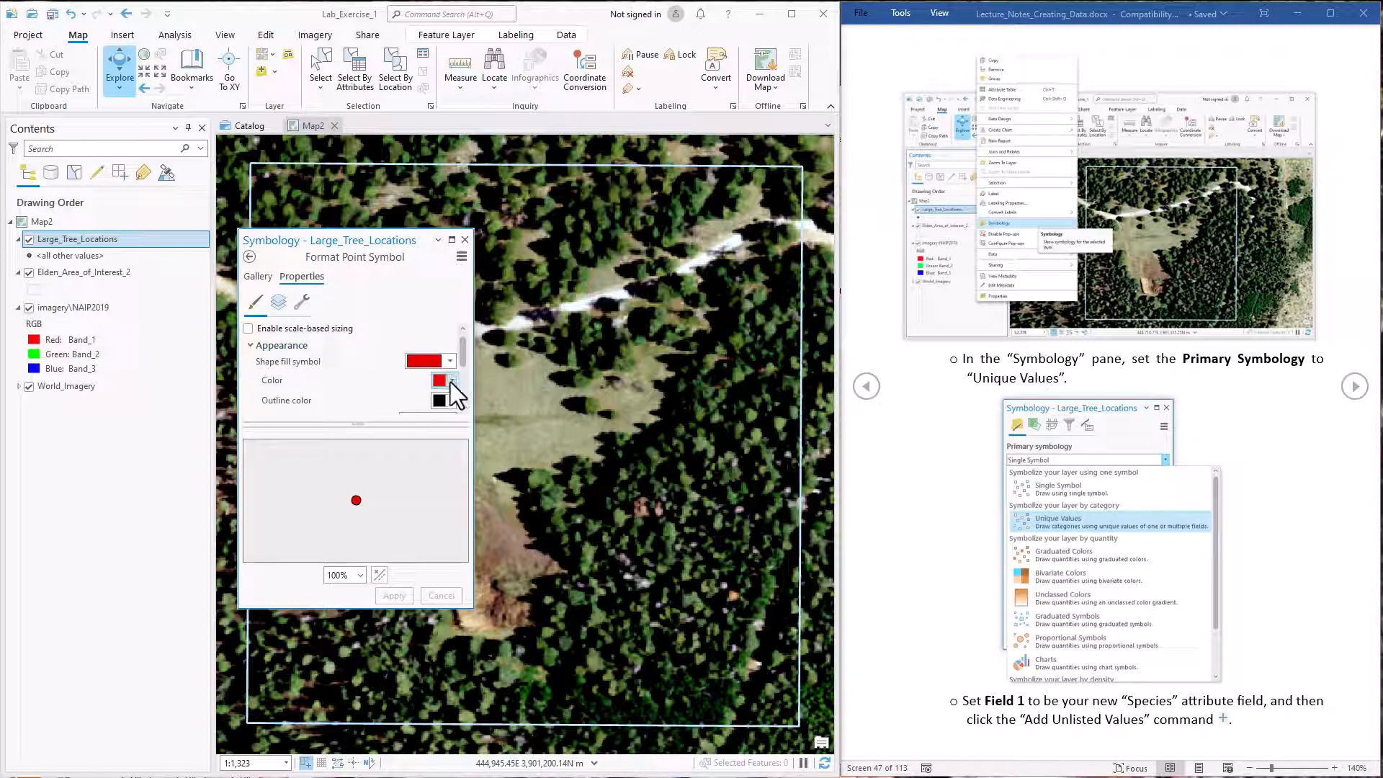
click(452, 383)
click(577, 505)
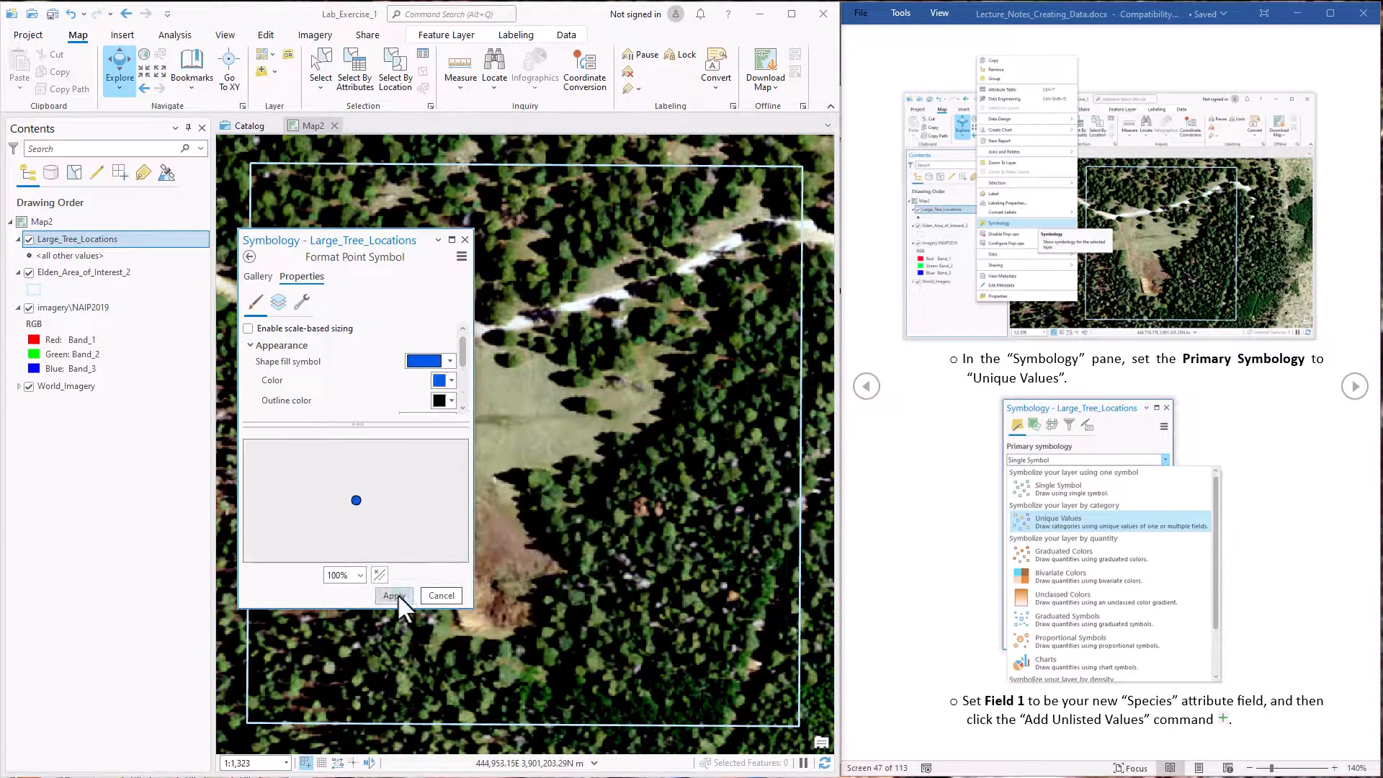
click(394, 595)
click(248, 258)
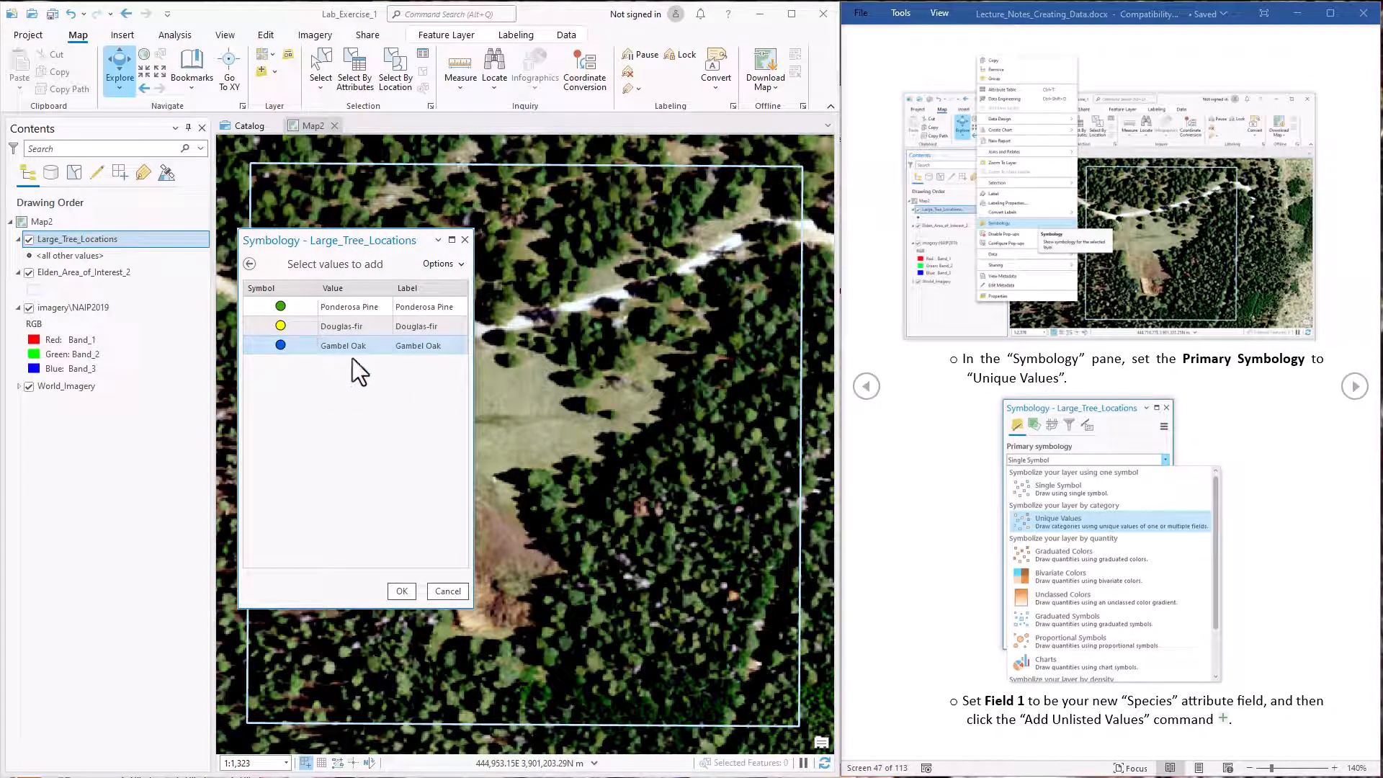
click(400, 591)
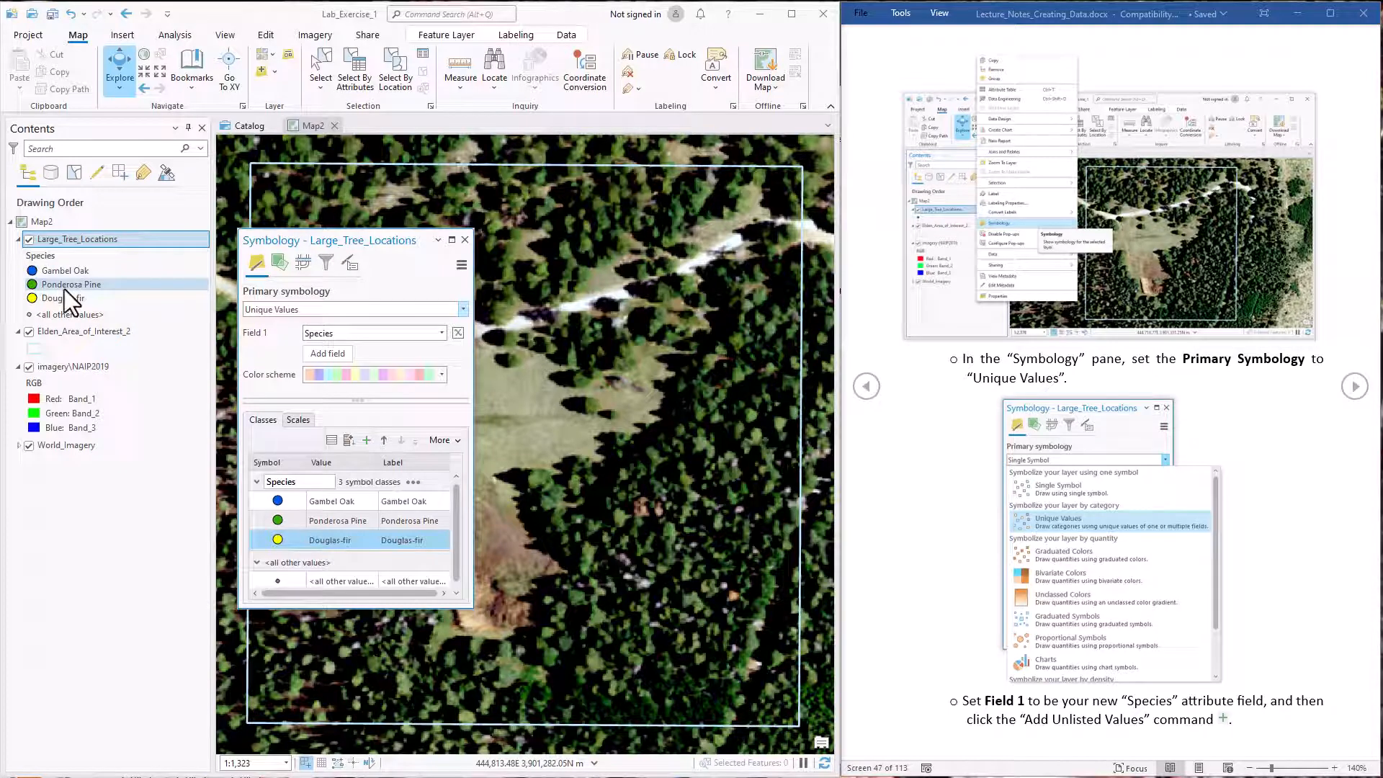
click(291, 540)
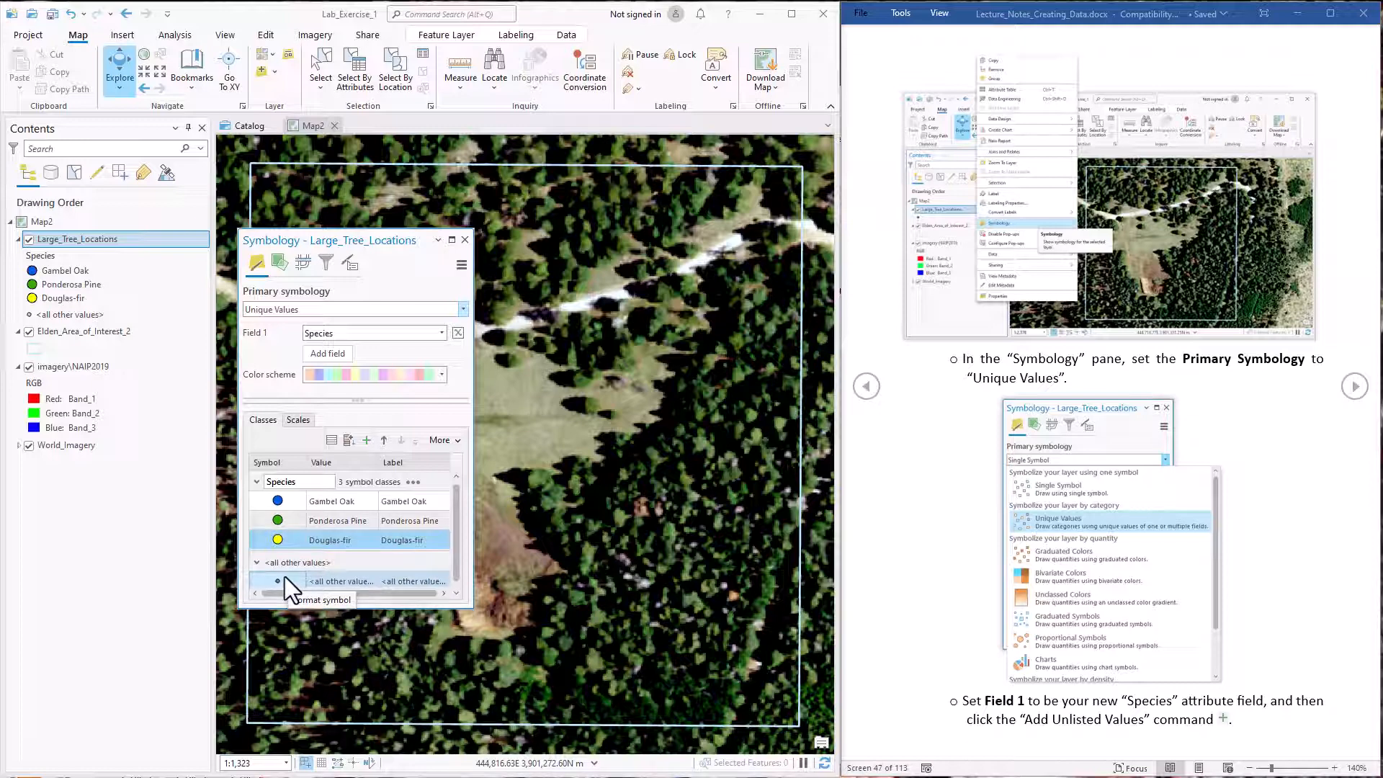
- Hide the all other values class from the Large_Tree_Locations symbology and close the symbology settings
click(459, 439)
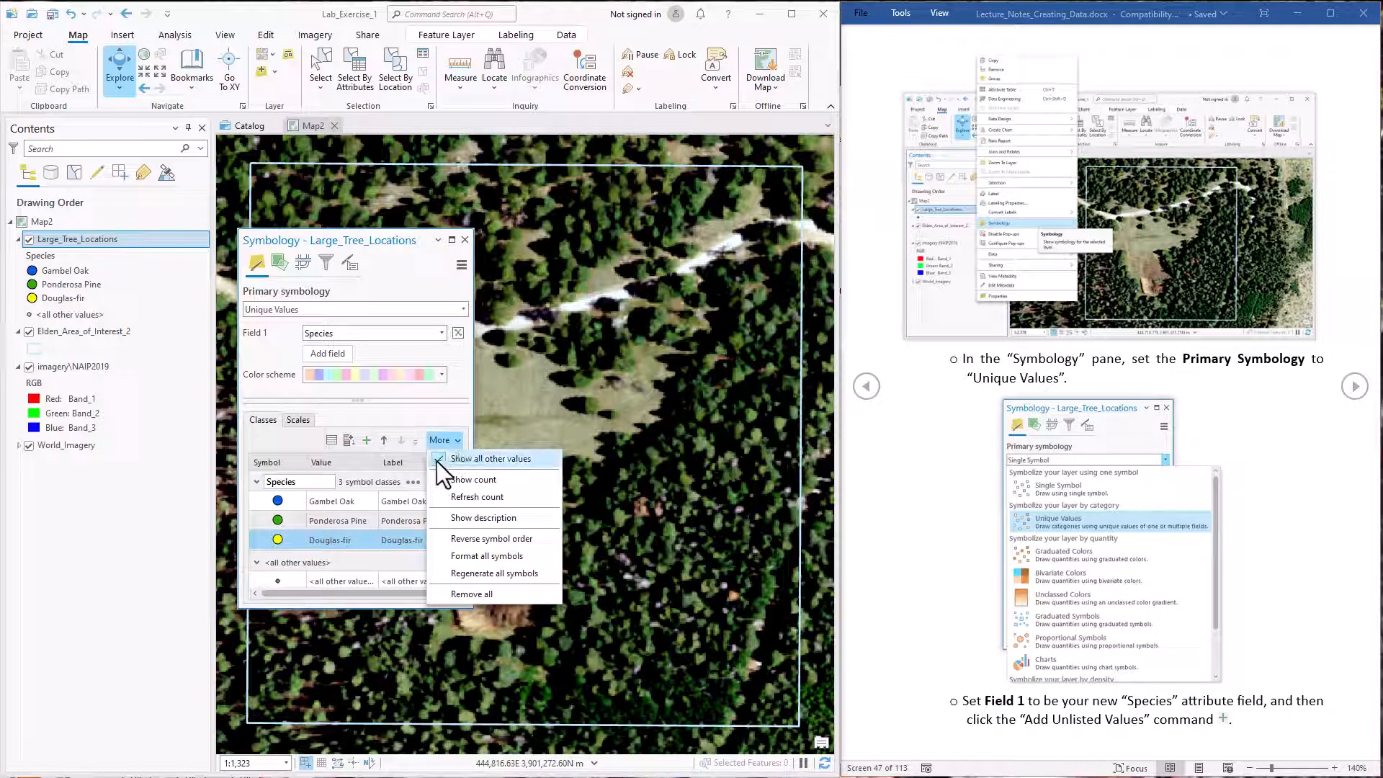
click(436, 460)
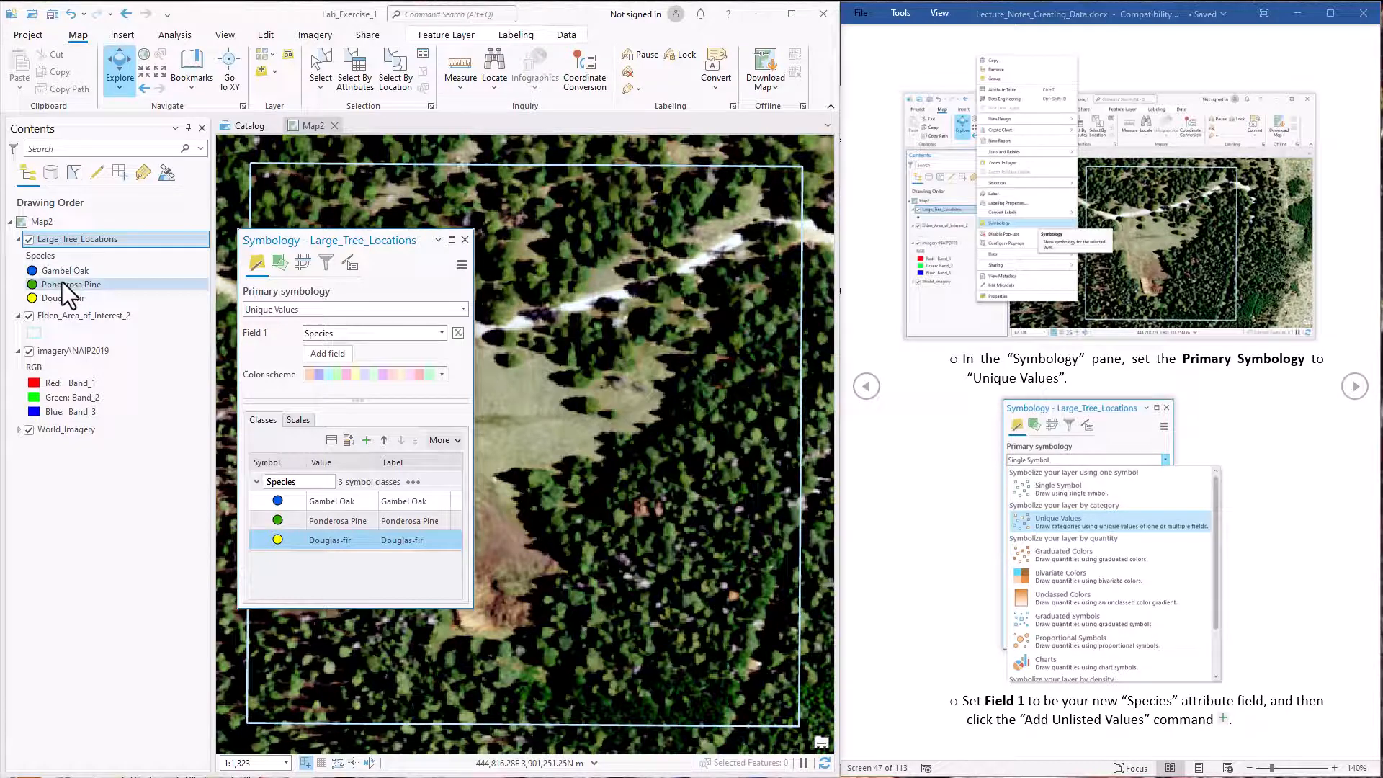
click(465, 240)
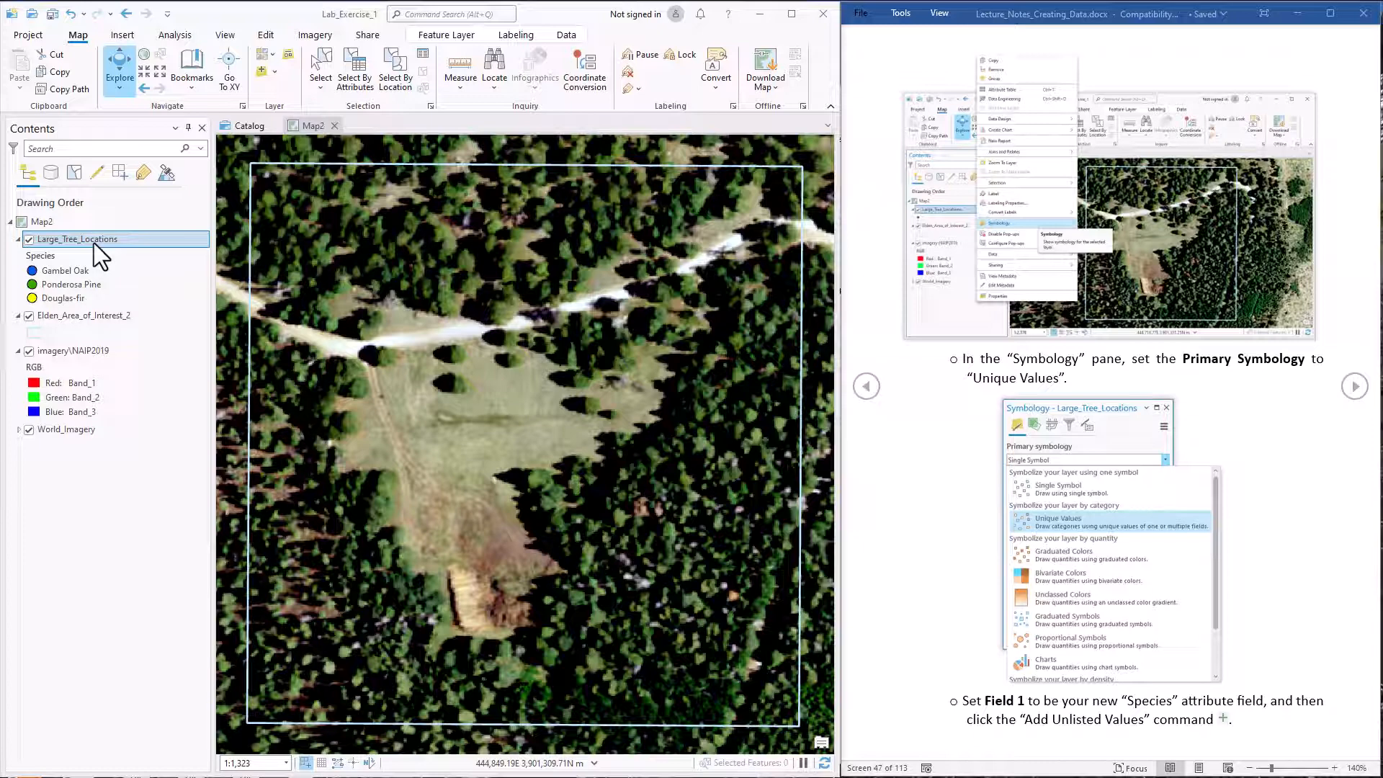
- Make Large_Tree_Locations the only selectable and editable layer by turning off selection for Elden_Area_of_Interest_2 and NAIP2019 and editing for Elden_Area_of_Interest_2, then return to the drawing order
click(72, 174)
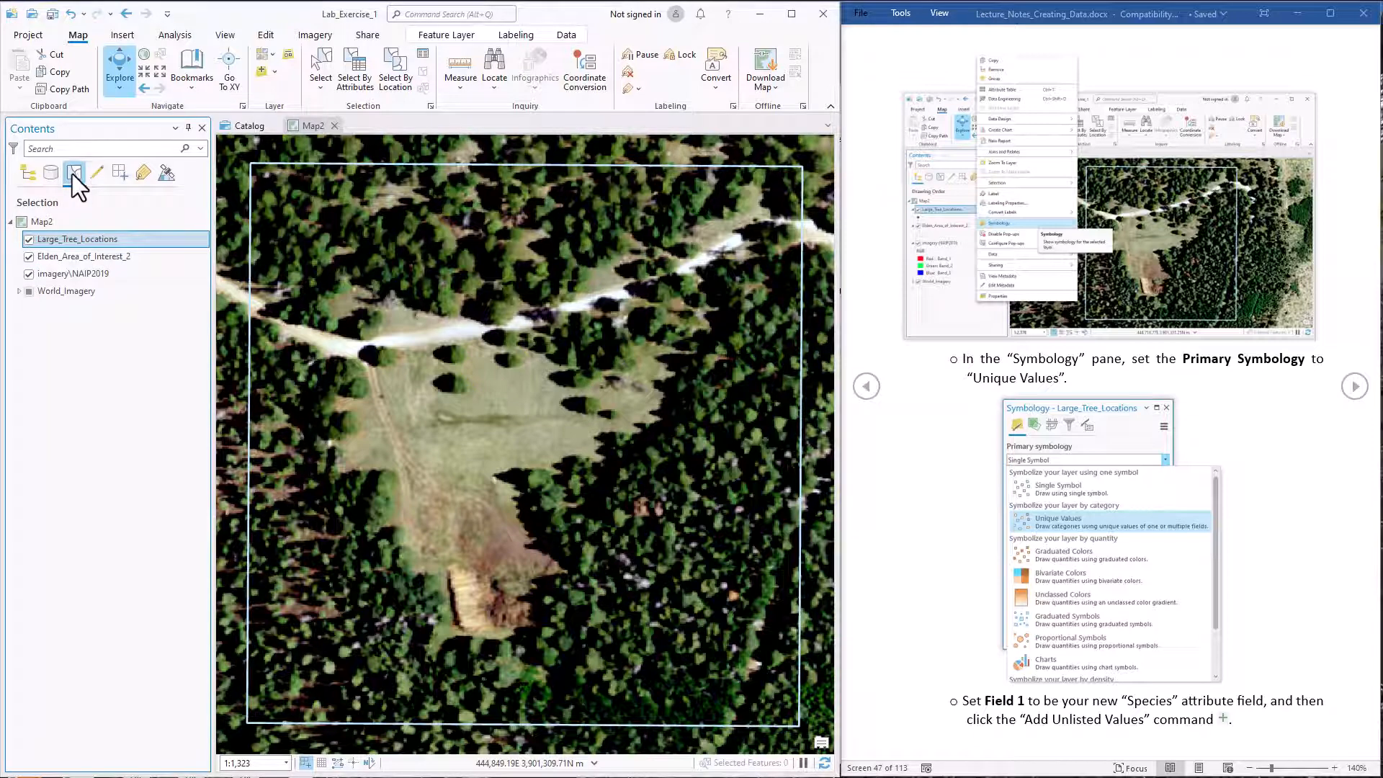
click(30, 257)
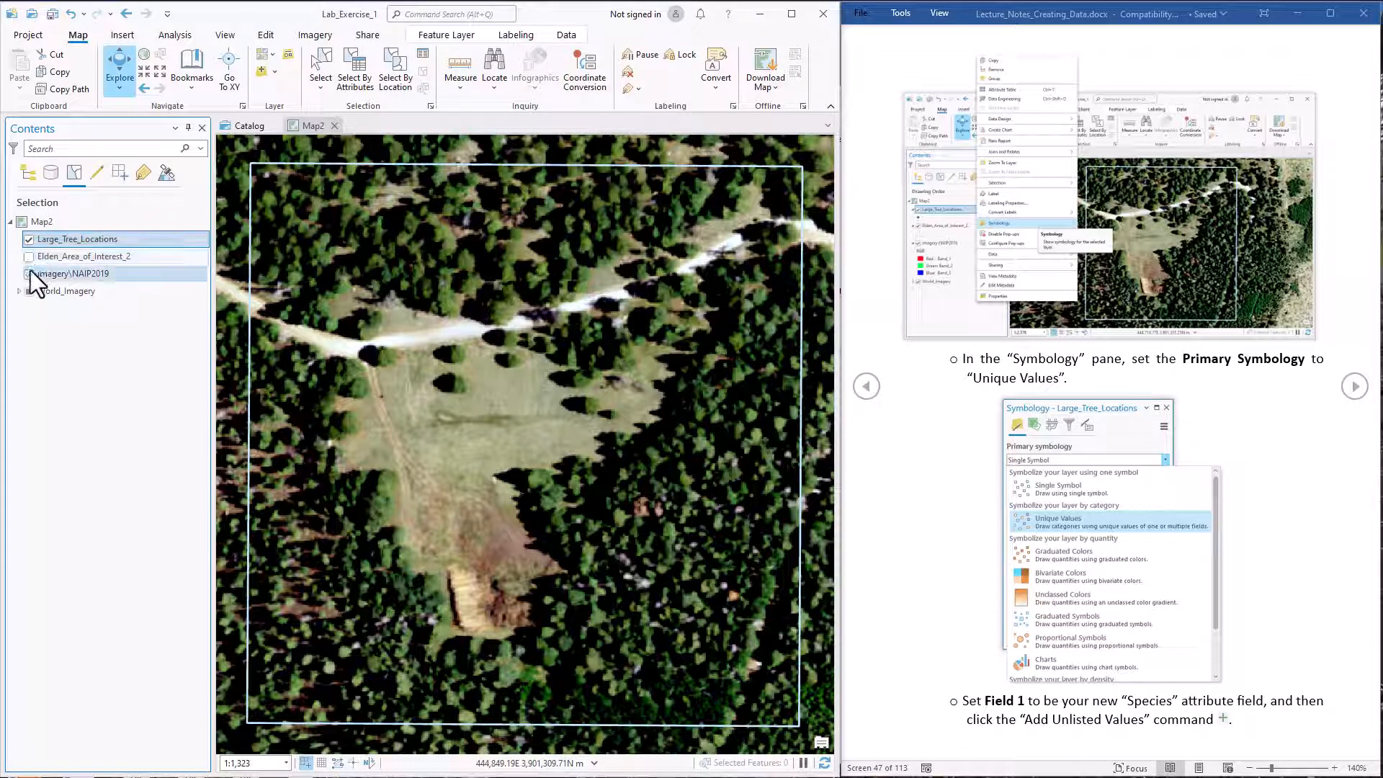
click(29, 271)
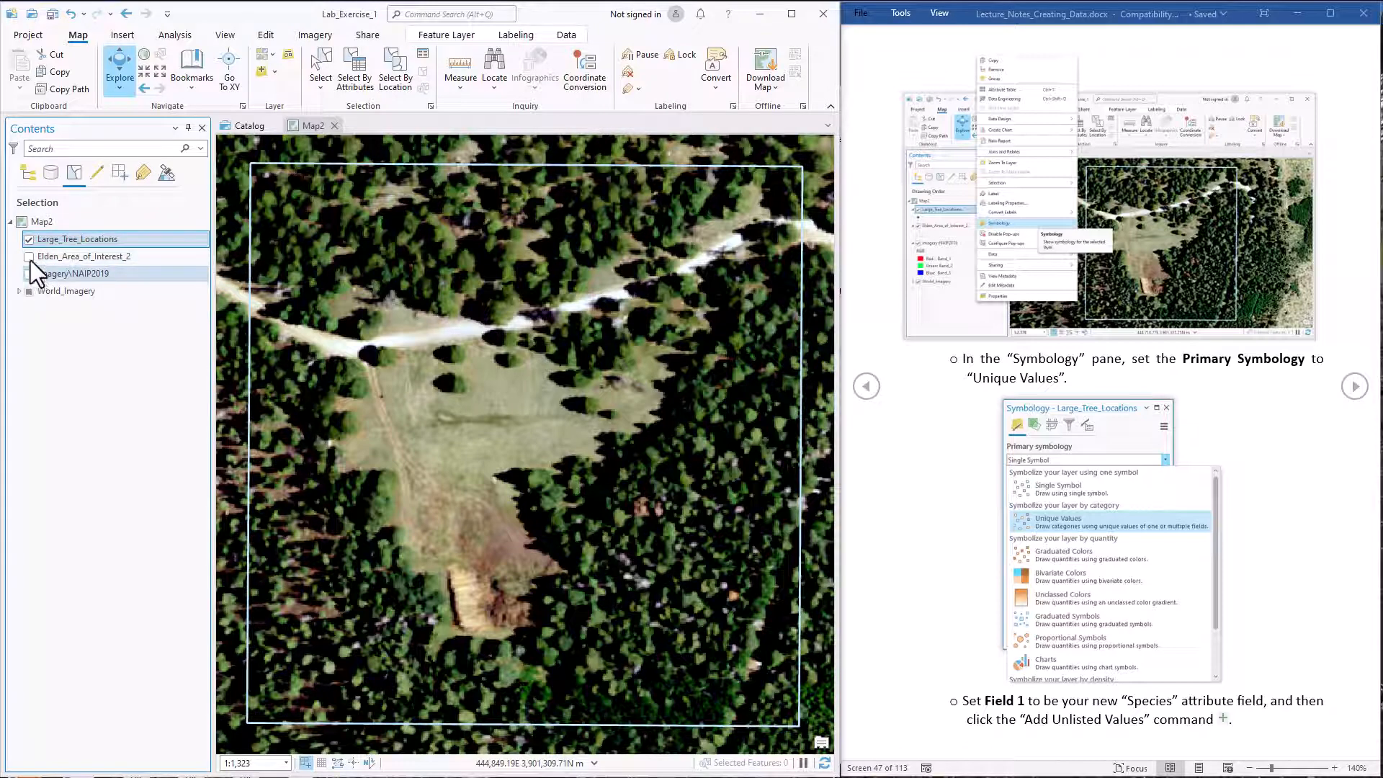
click(95, 175)
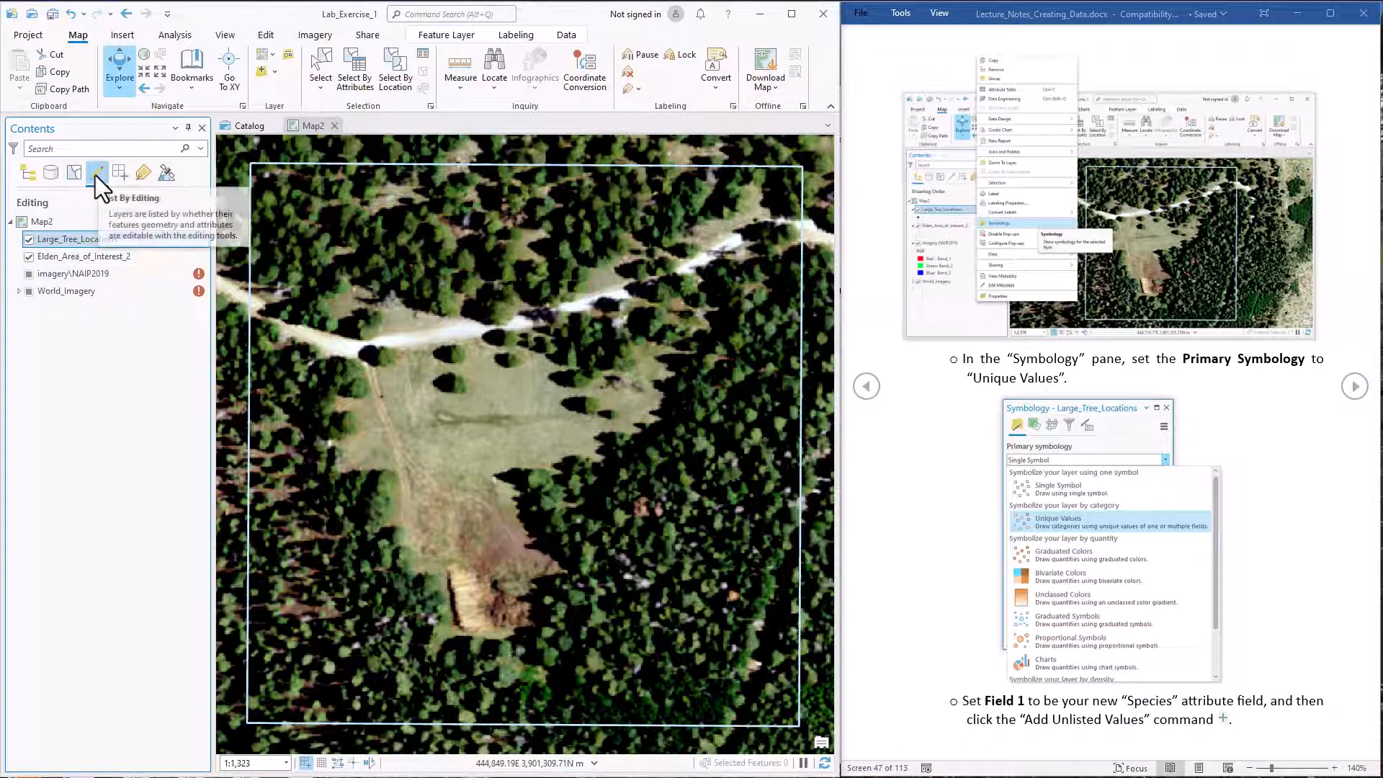
click(29, 257)
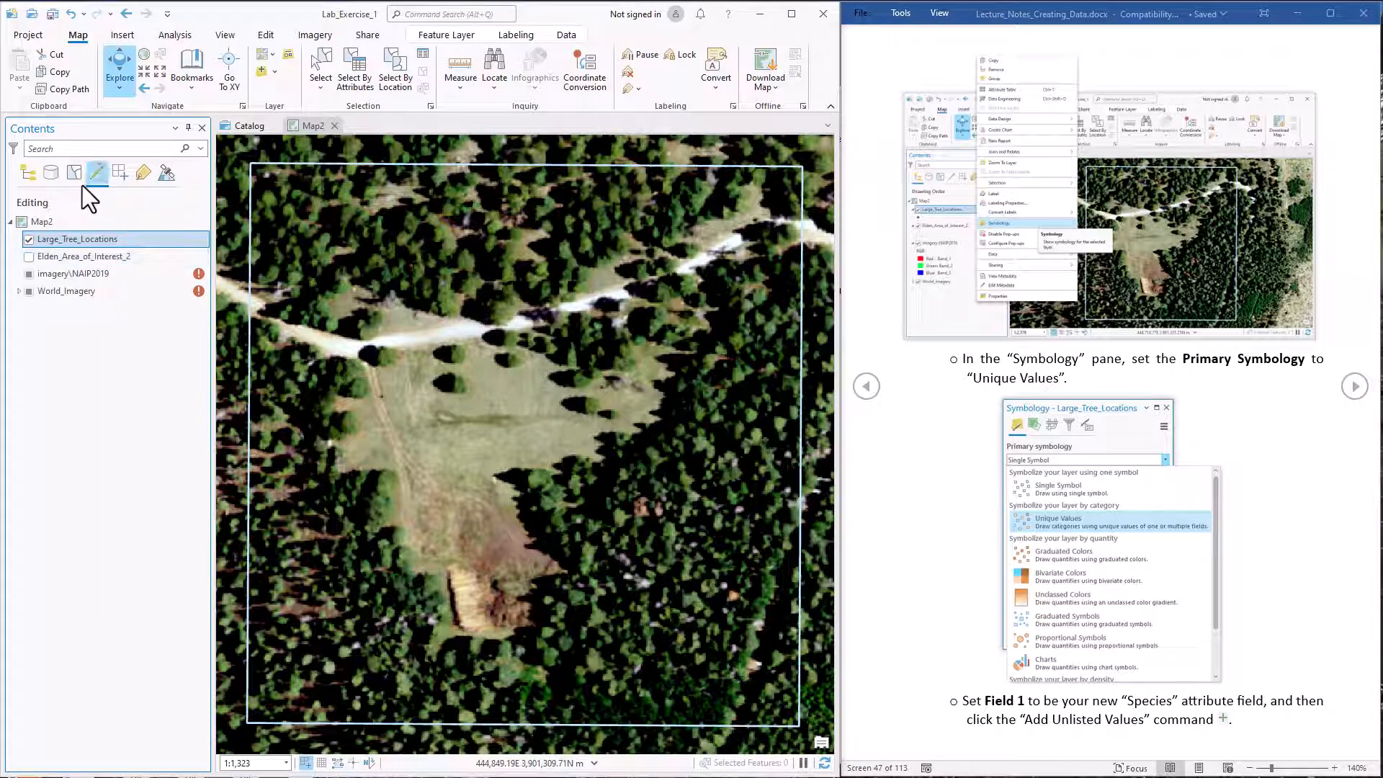
click(27, 173)
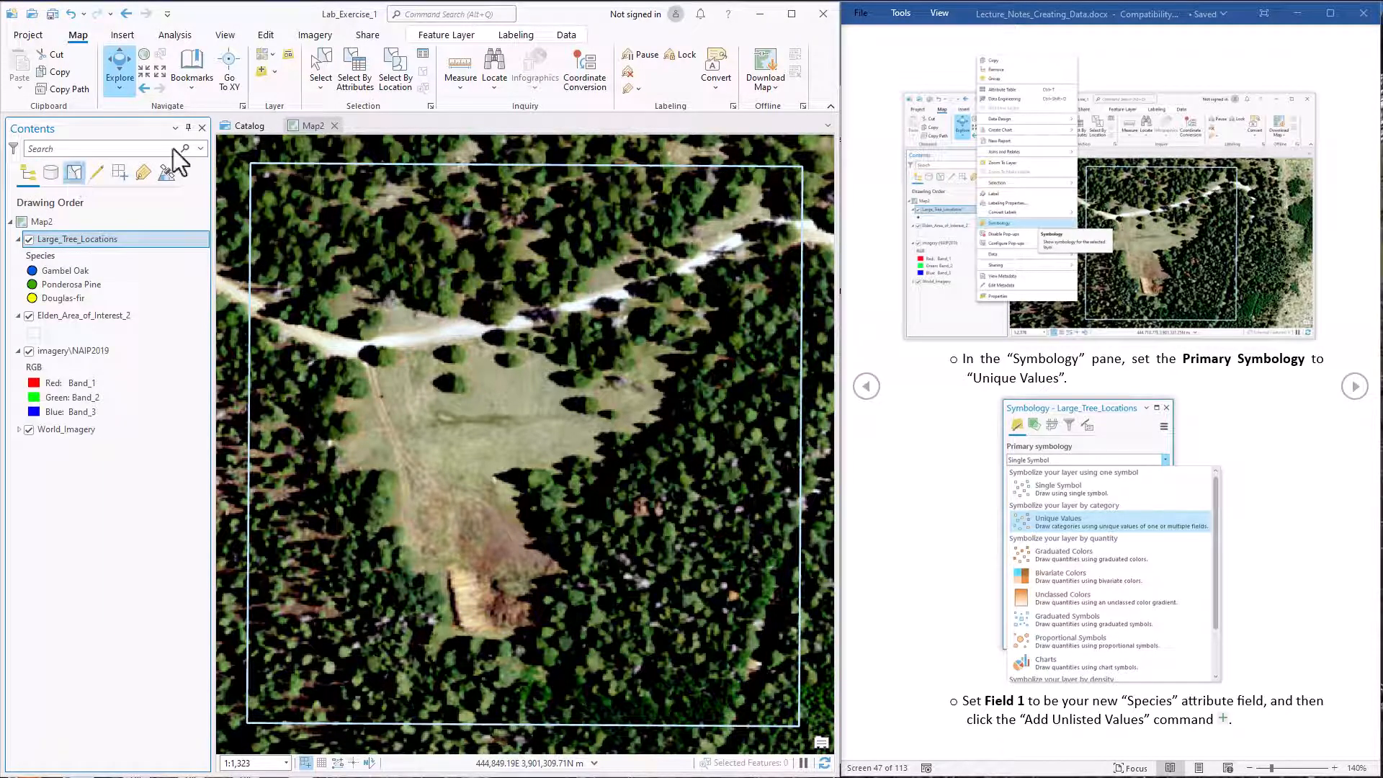
- Create five Douglas-fir points on trees in the upper part of the clearing, just below the road
click(265, 36)
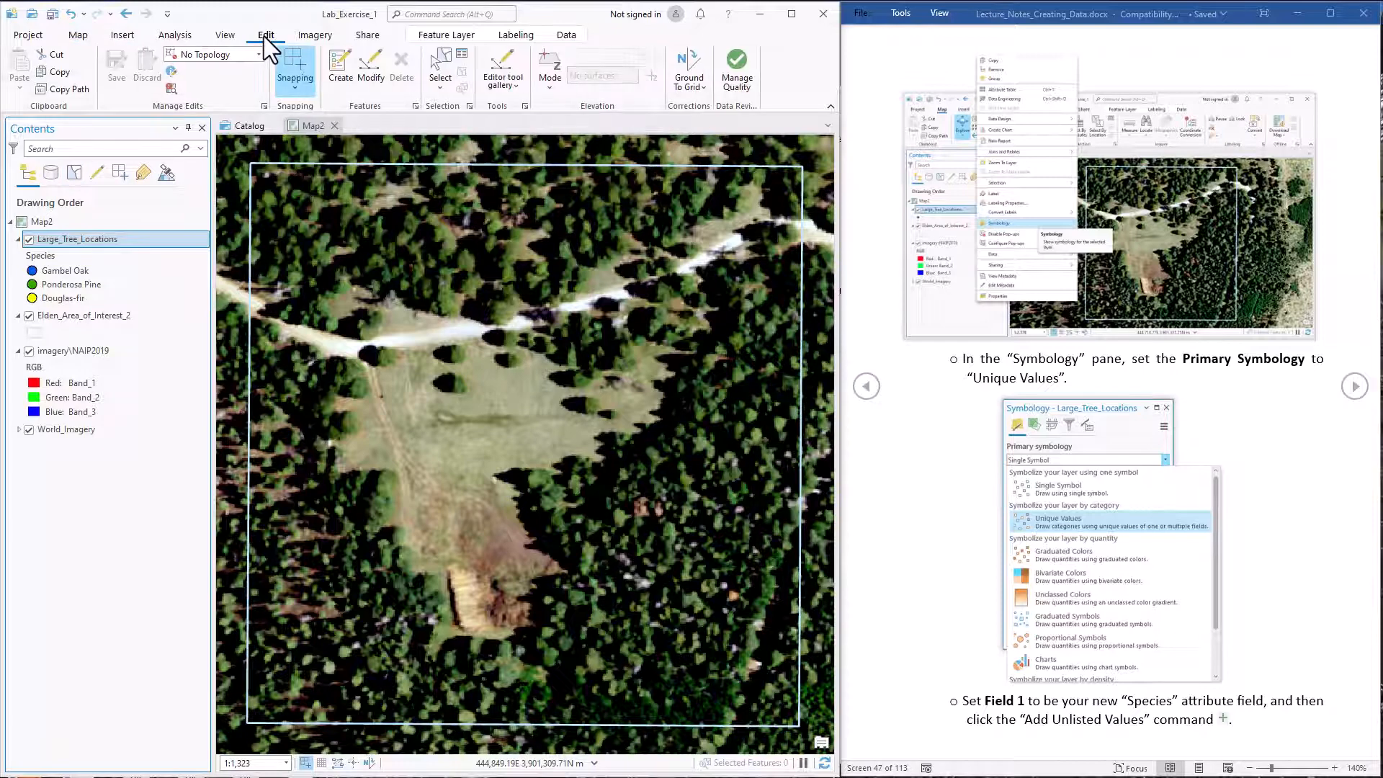
click(335, 72)
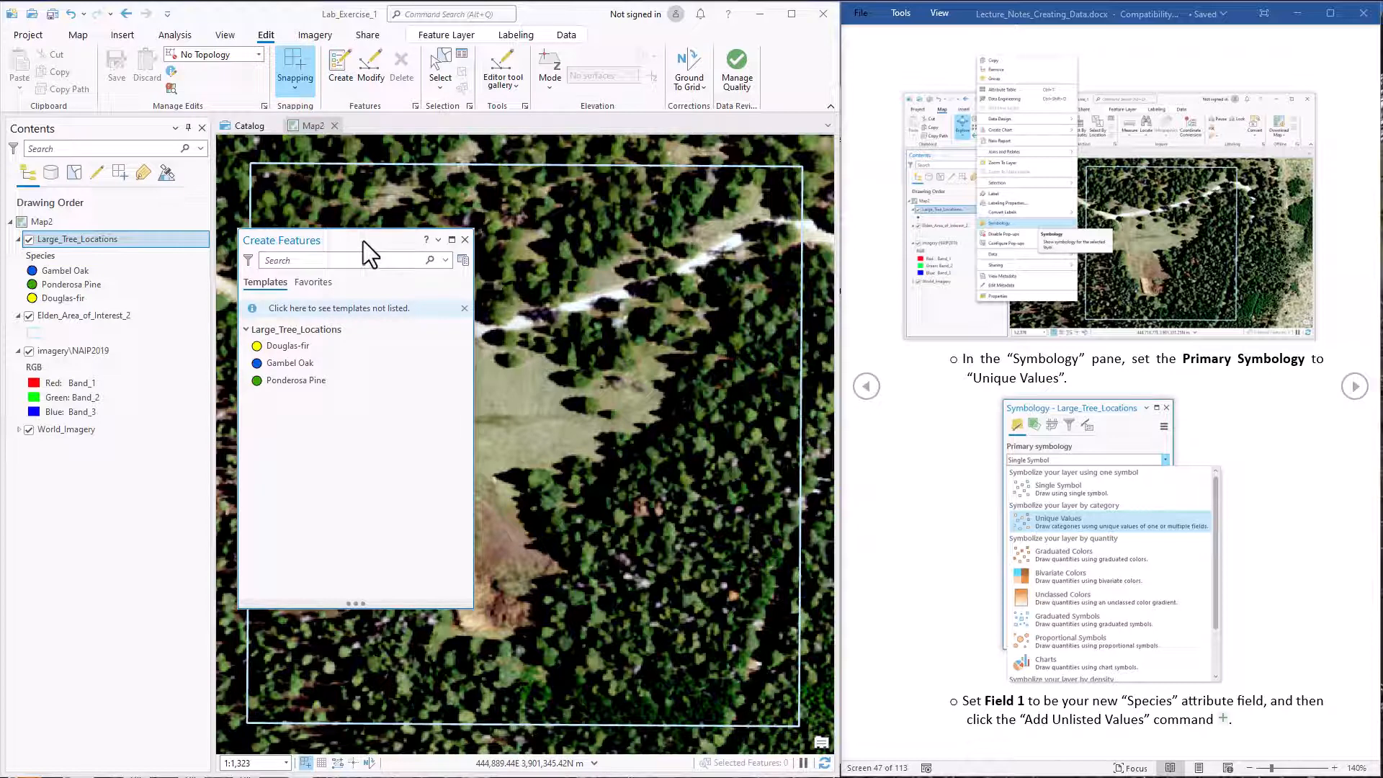
drag(363, 242, 198, 356)
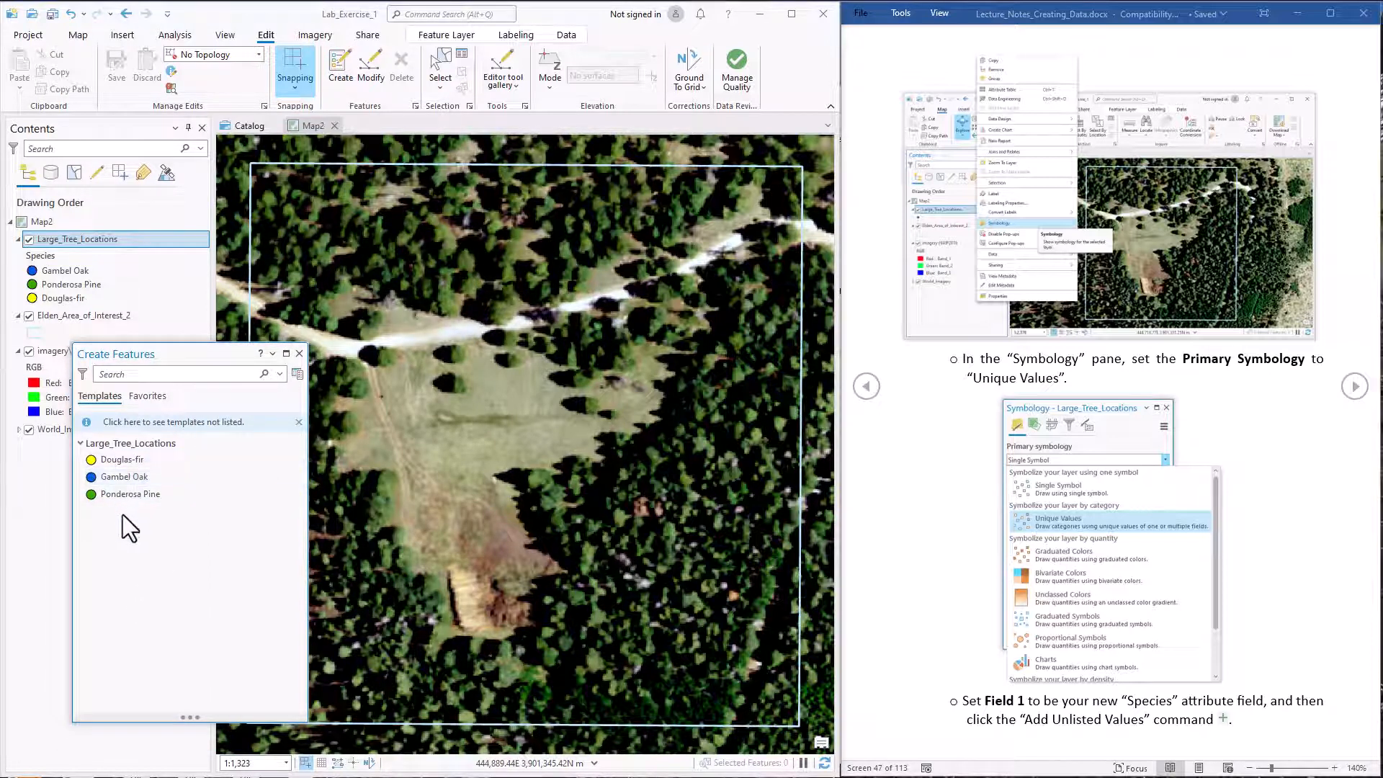
click(118, 462)
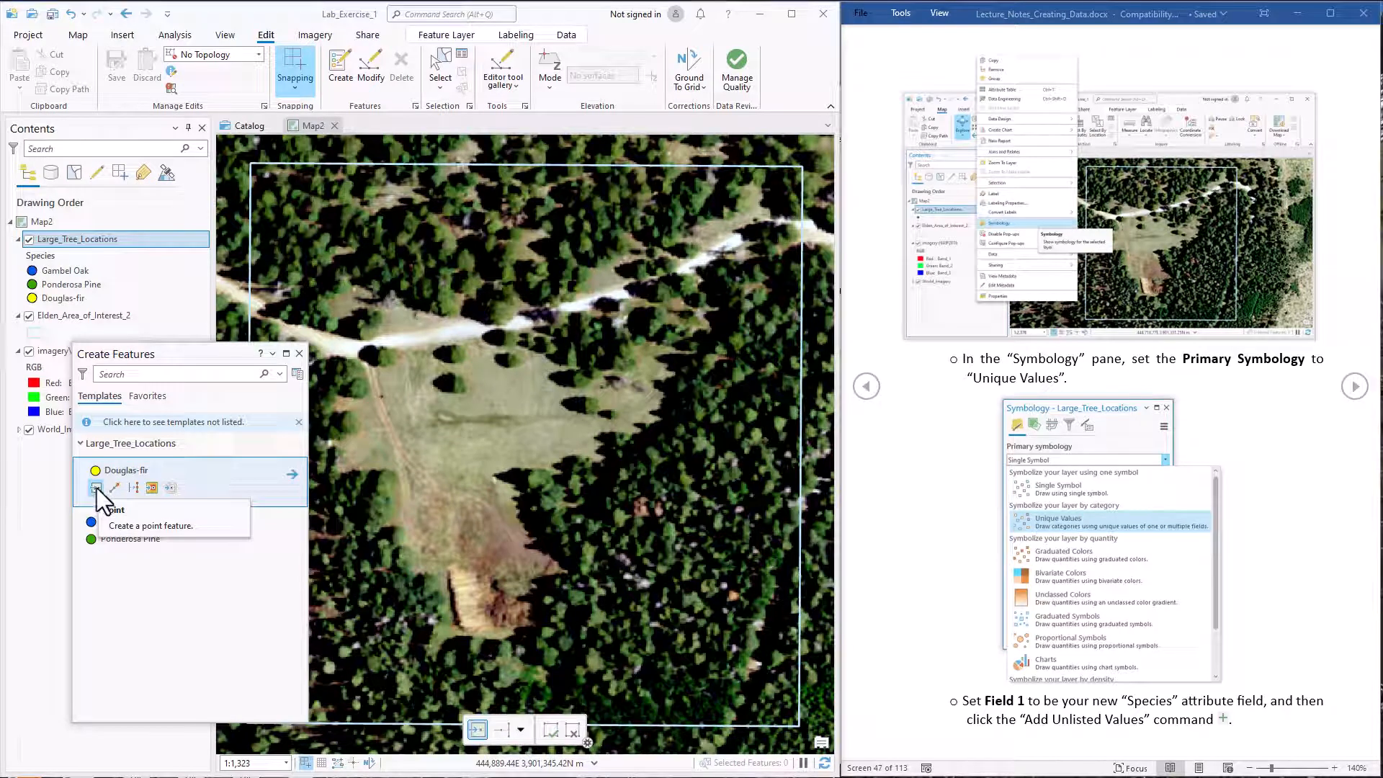
click(97, 489)
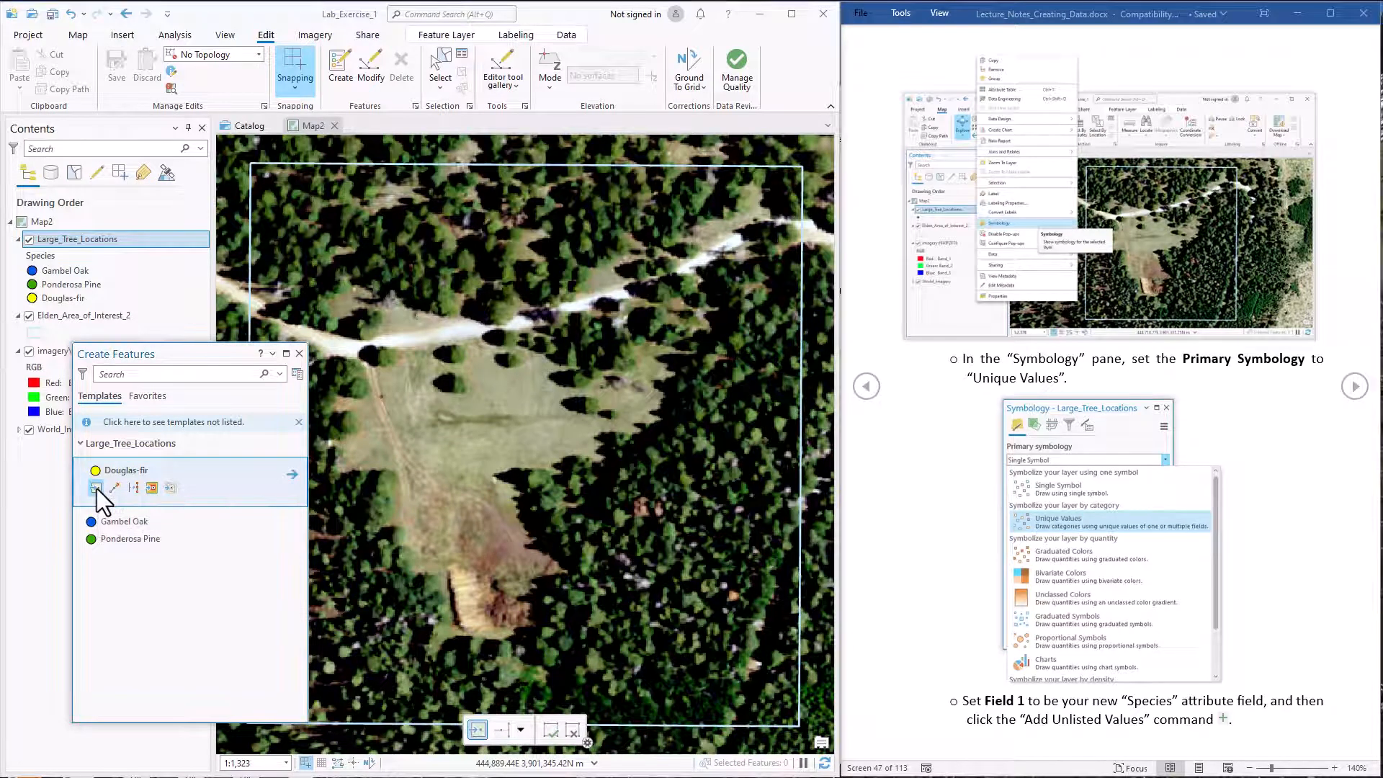
click(459, 388)
click(453, 352)
click(384, 357)
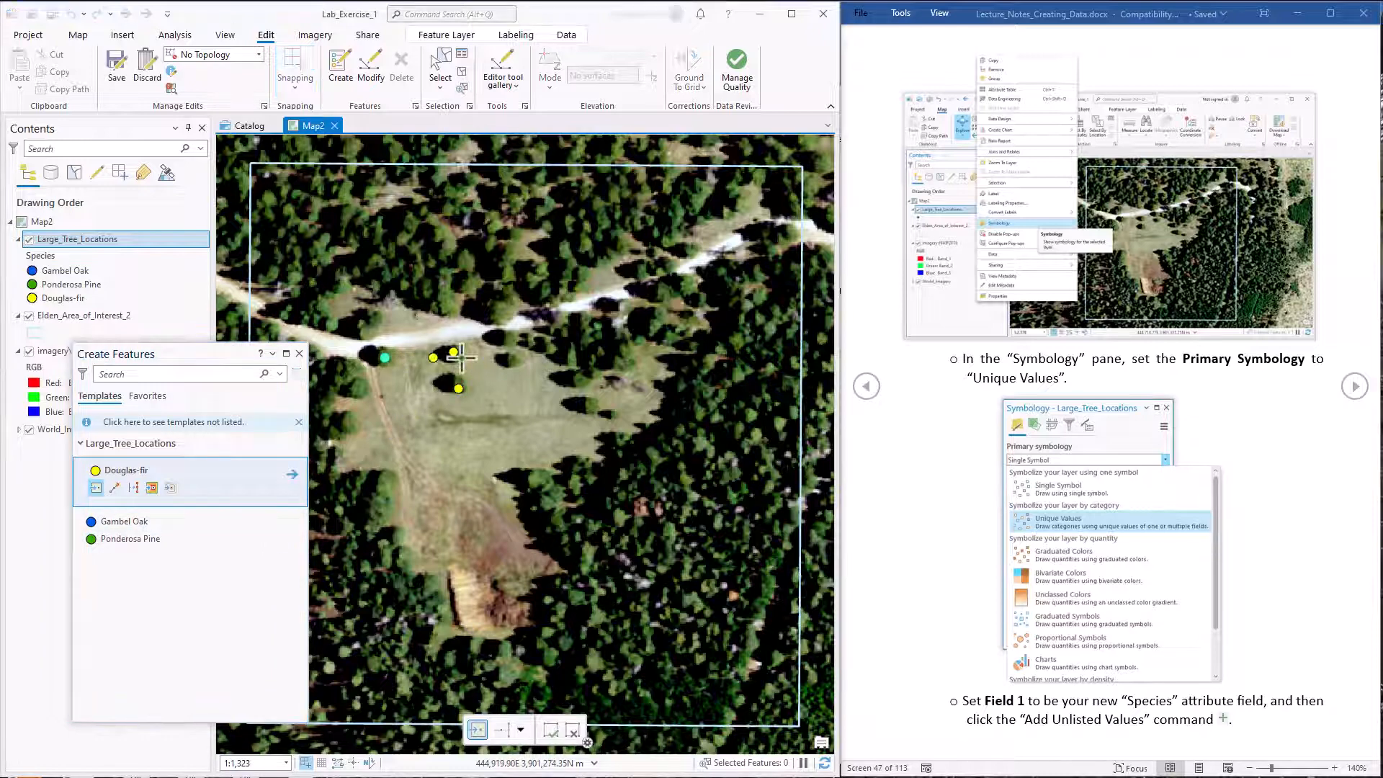
click(513, 361)
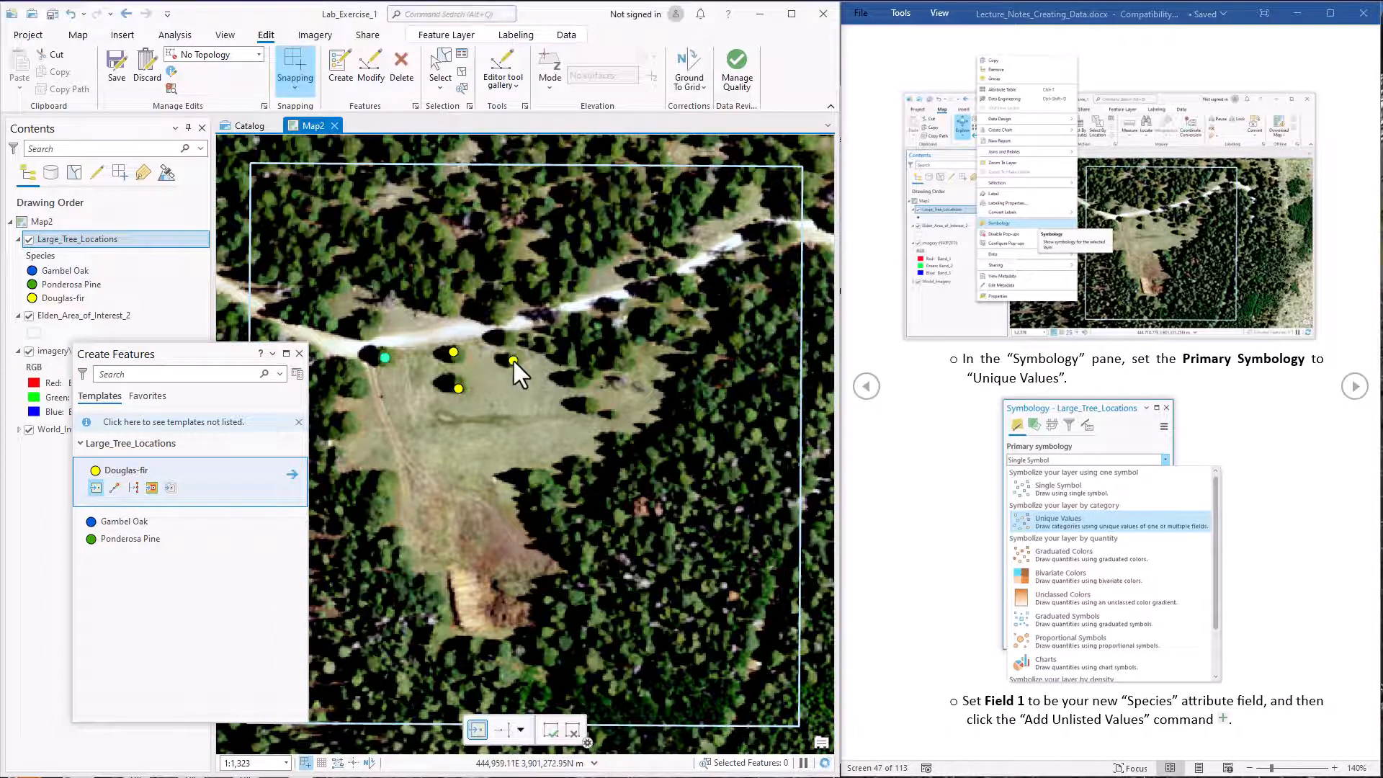
click(591, 408)
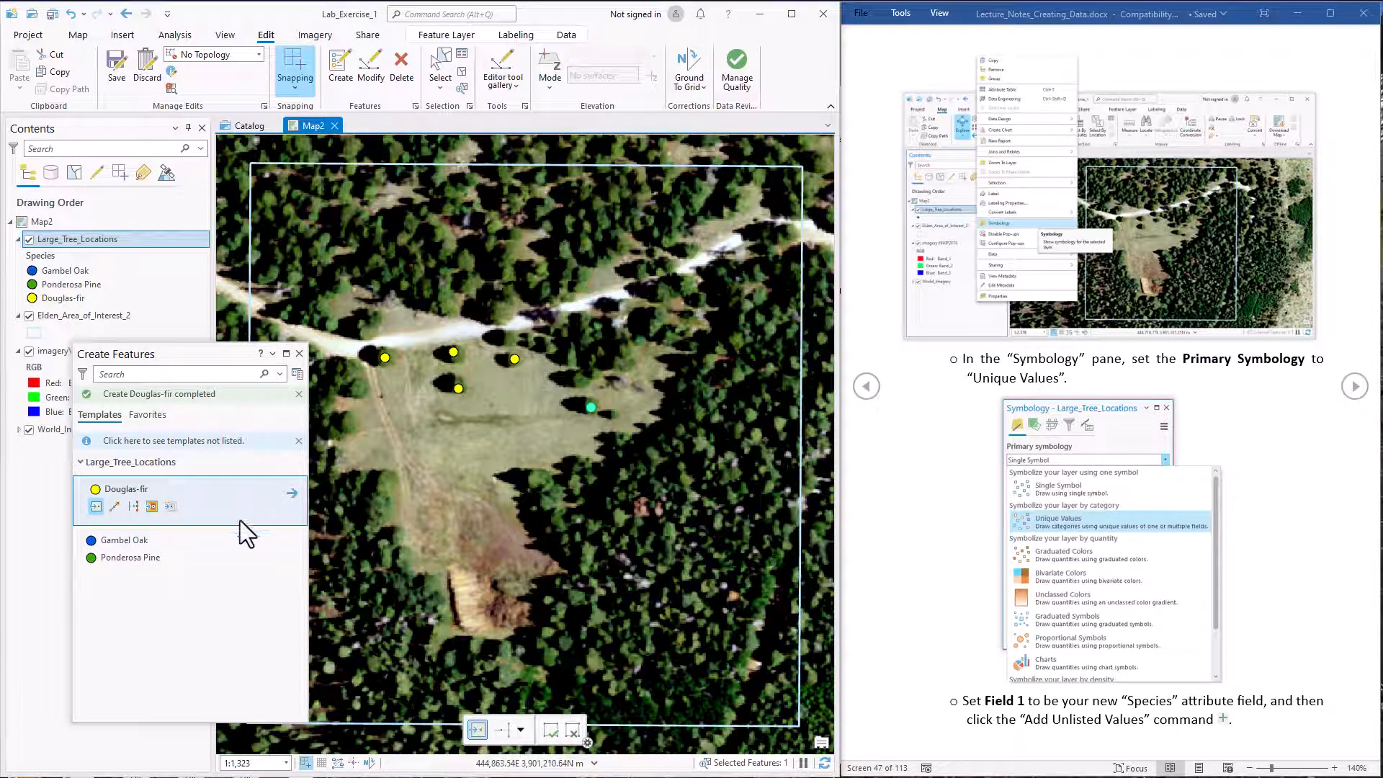
- Create six Gambel Oak points: four along the clearing's east side and two on its lower west edge
click(115, 541)
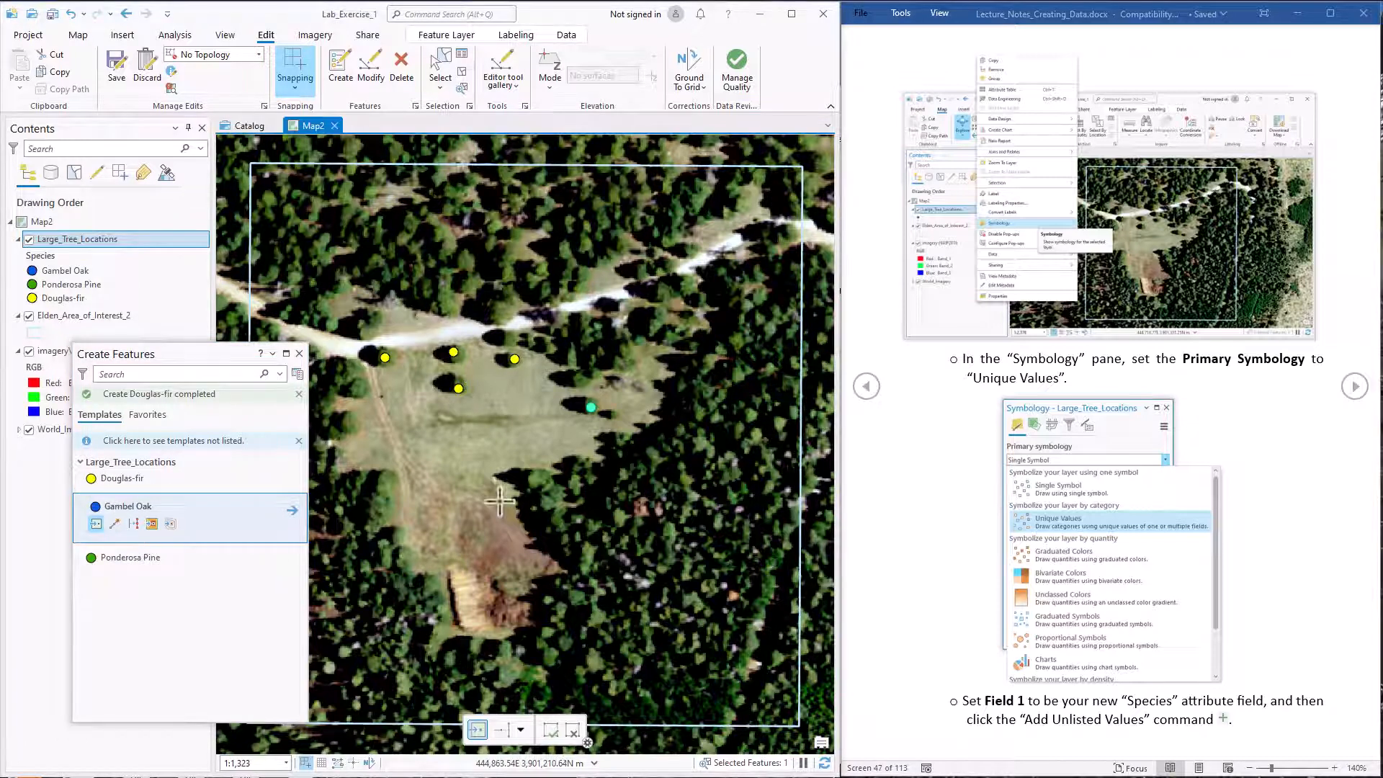
click(538, 477)
click(586, 463)
click(630, 363)
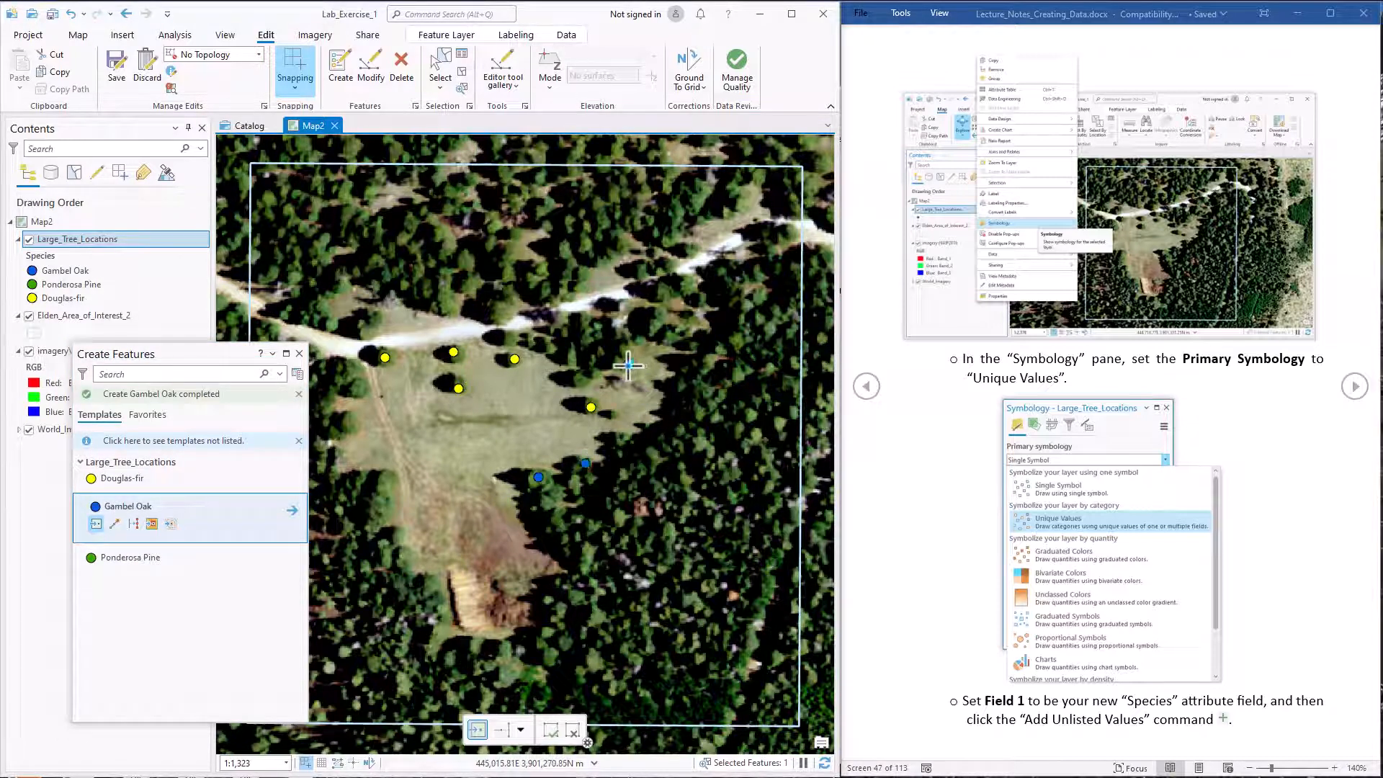
click(584, 378)
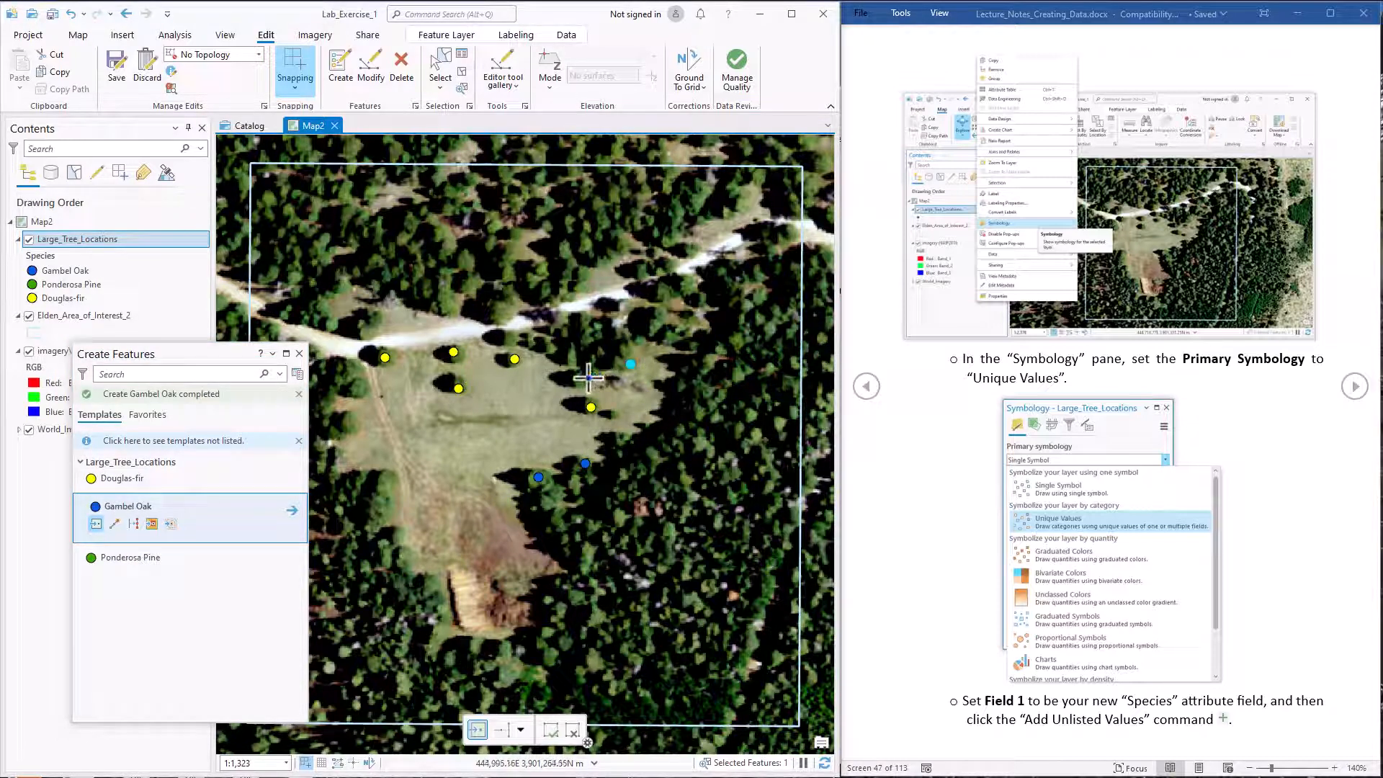
click(400, 537)
click(409, 558)
- Create six Ponderosa Pine points across the middle and east side of the clearing, then finish creating features
click(131, 559)
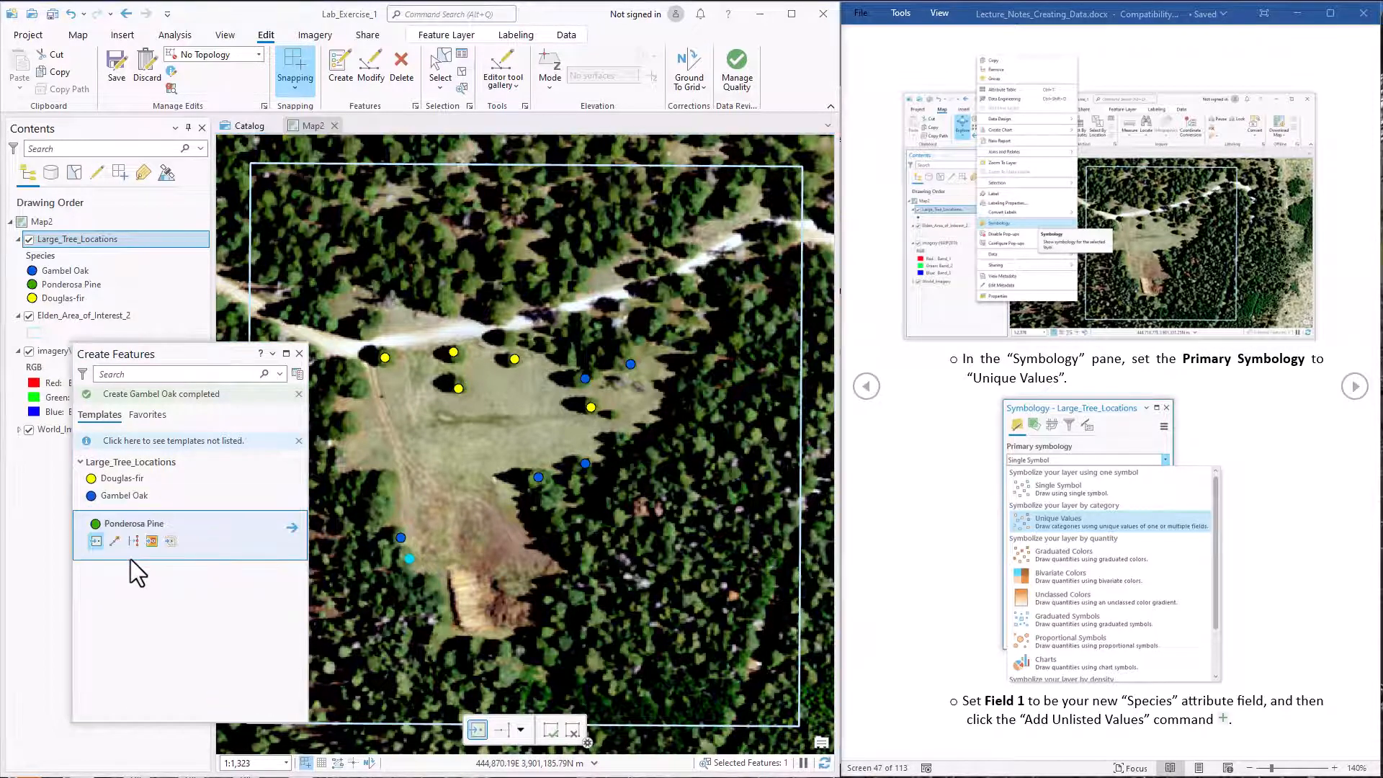
click(96, 540)
click(563, 528)
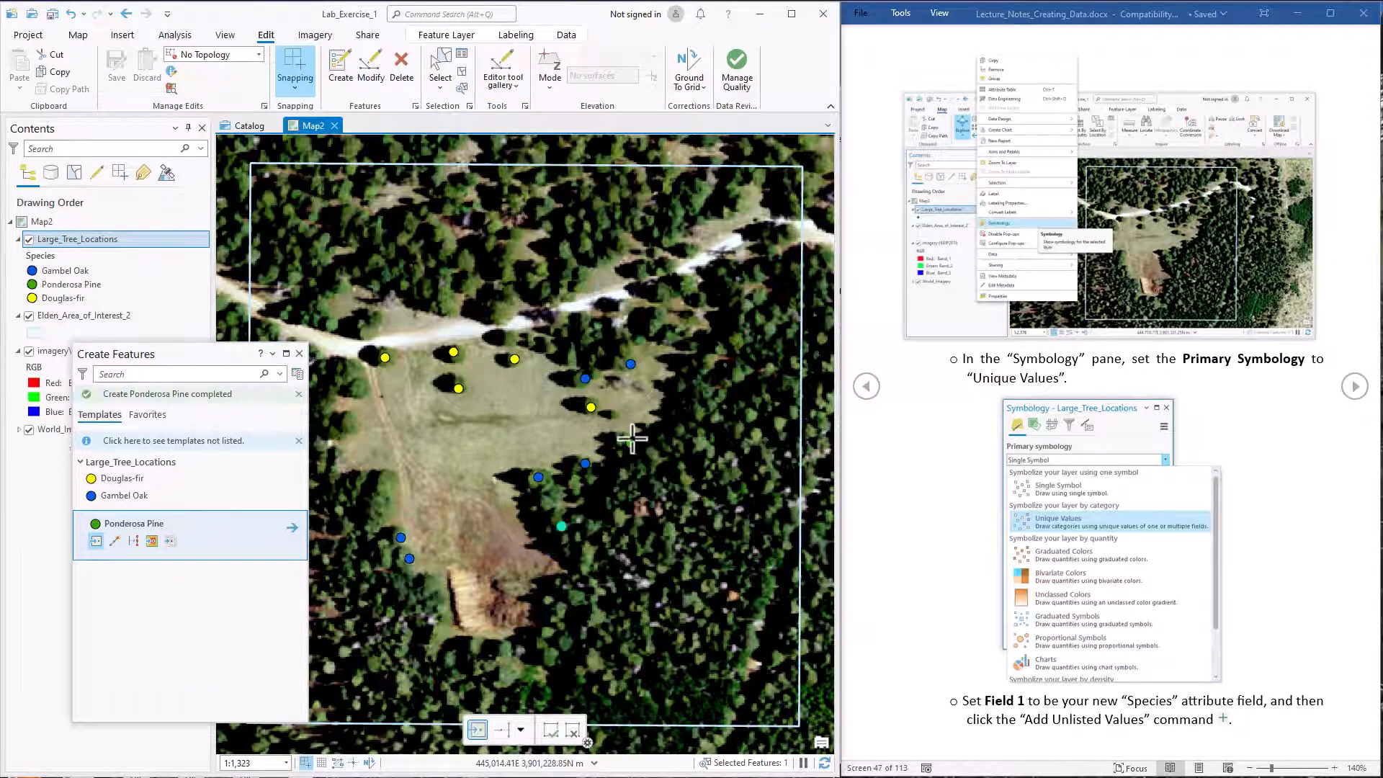
click(622, 437)
click(445, 418)
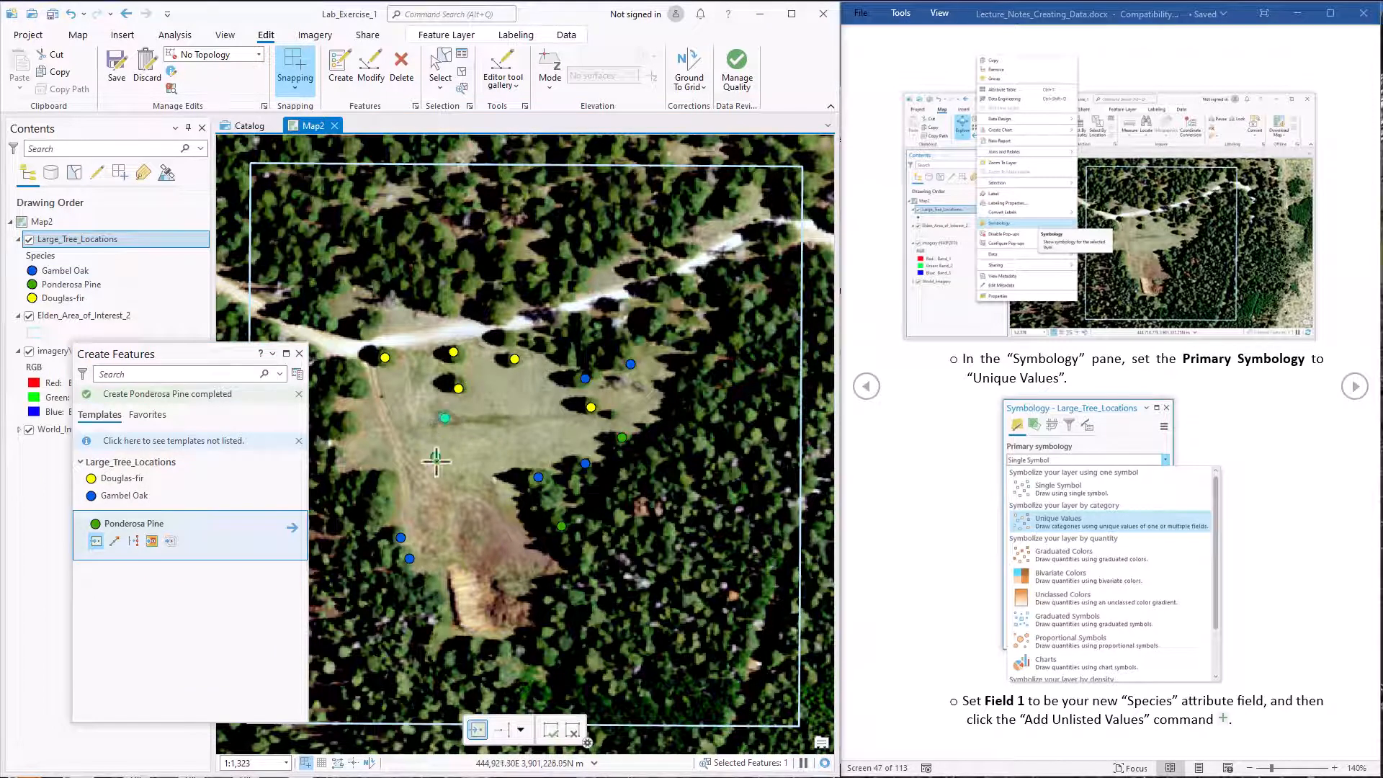
click(436, 456)
click(442, 506)
click(505, 444)
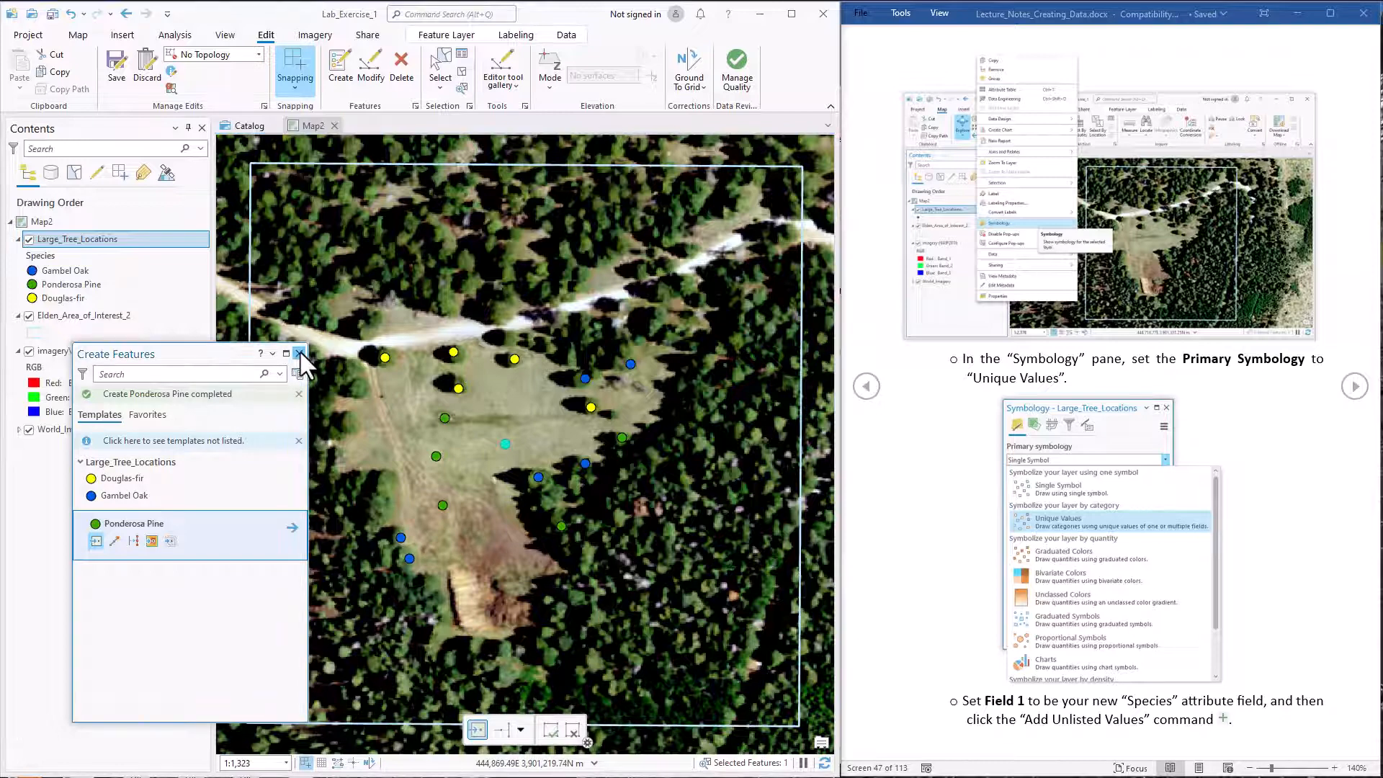
click(299, 352)
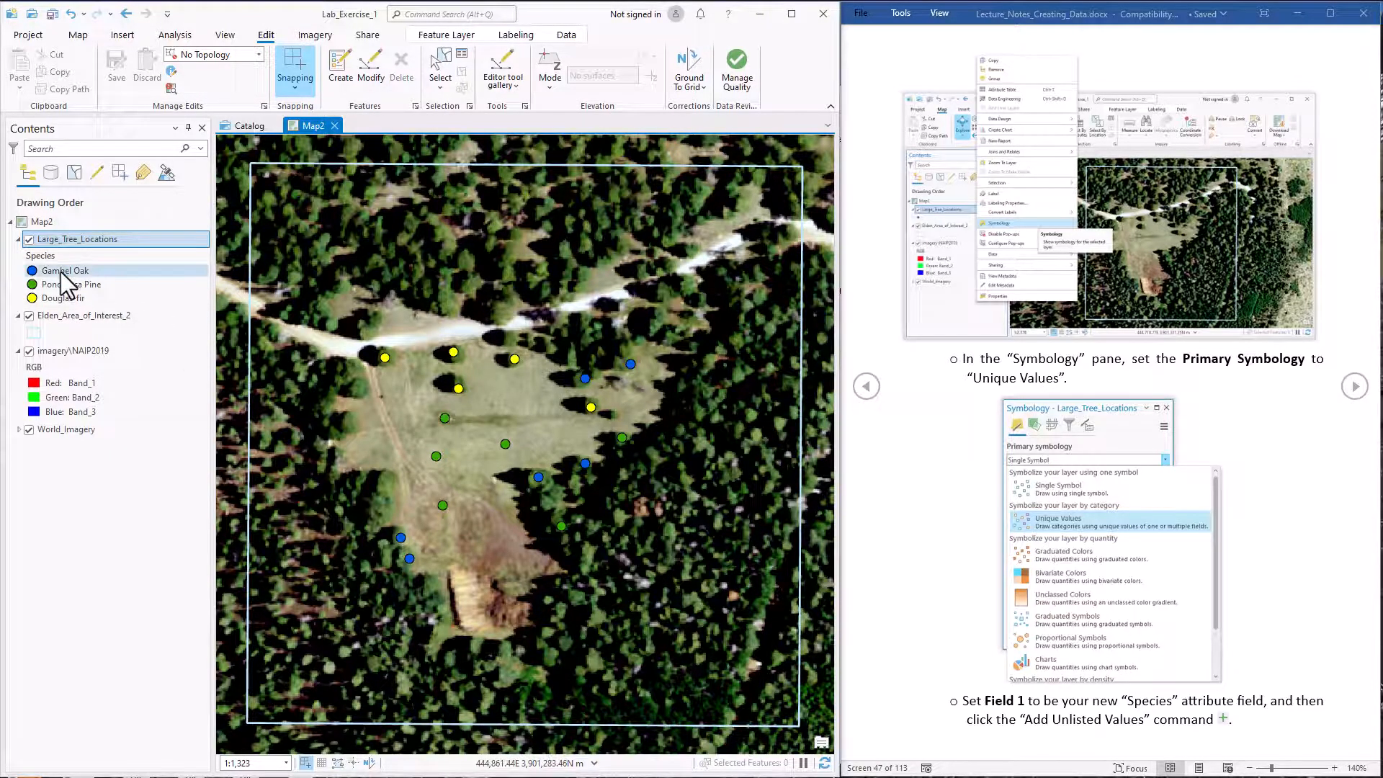
- Review the Species values of all points in the Large_Tree_Locations attribute table, then close the table
click(68, 238)
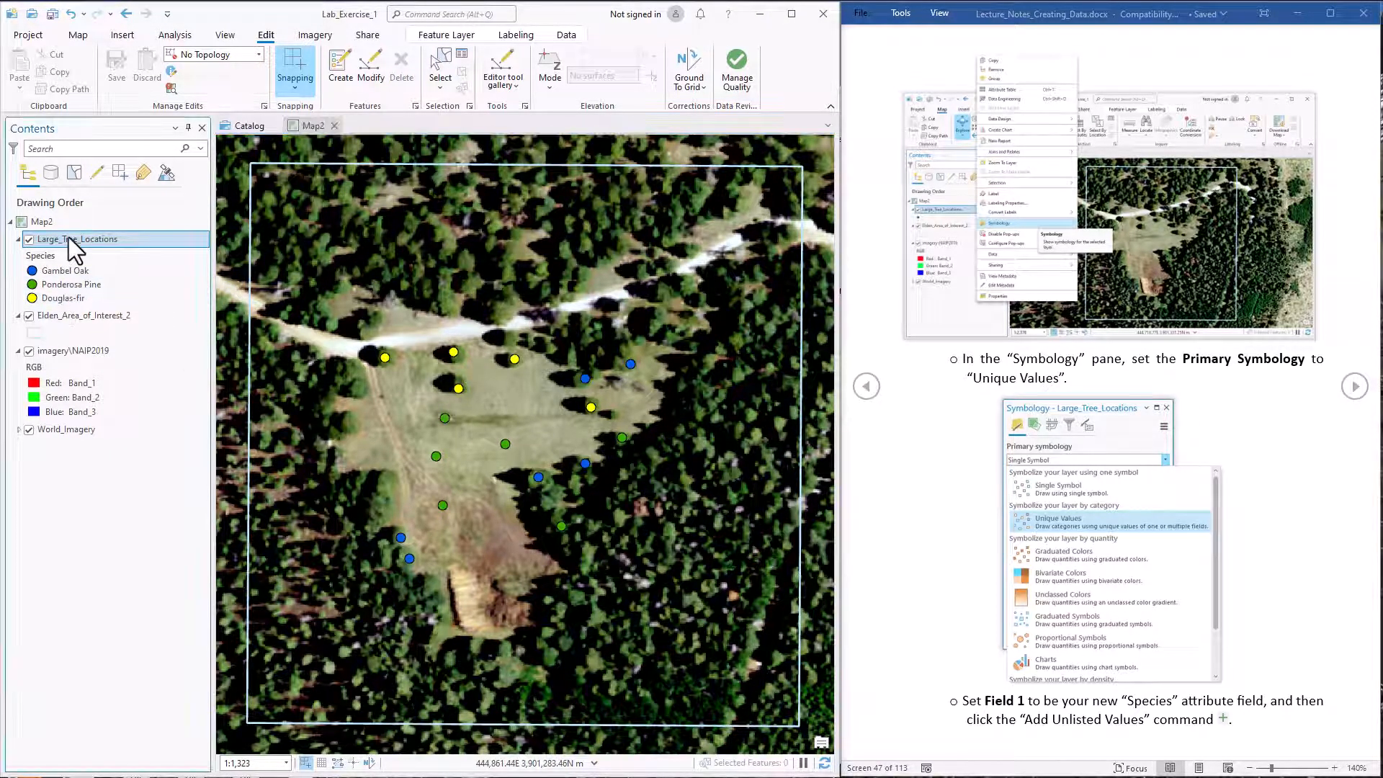
right_click(130, 236)
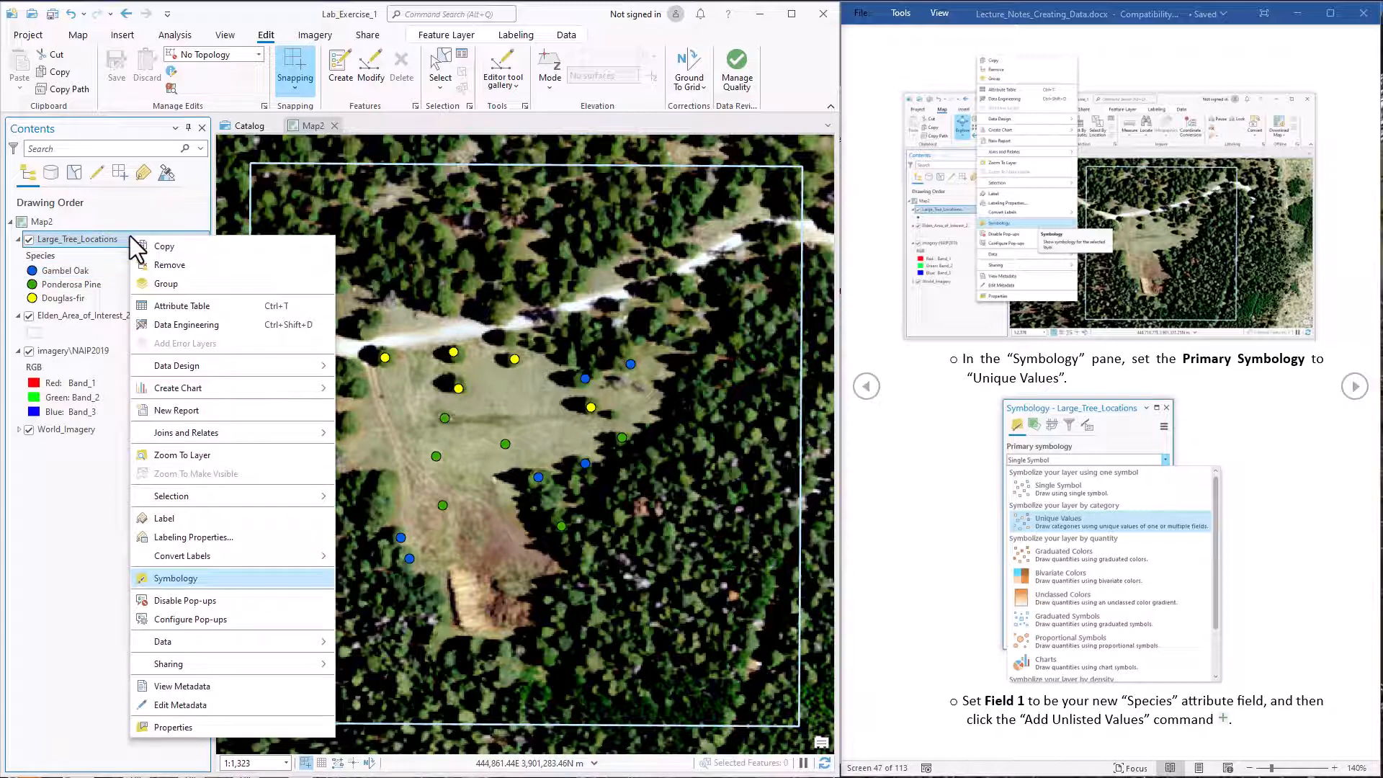
click(181, 305)
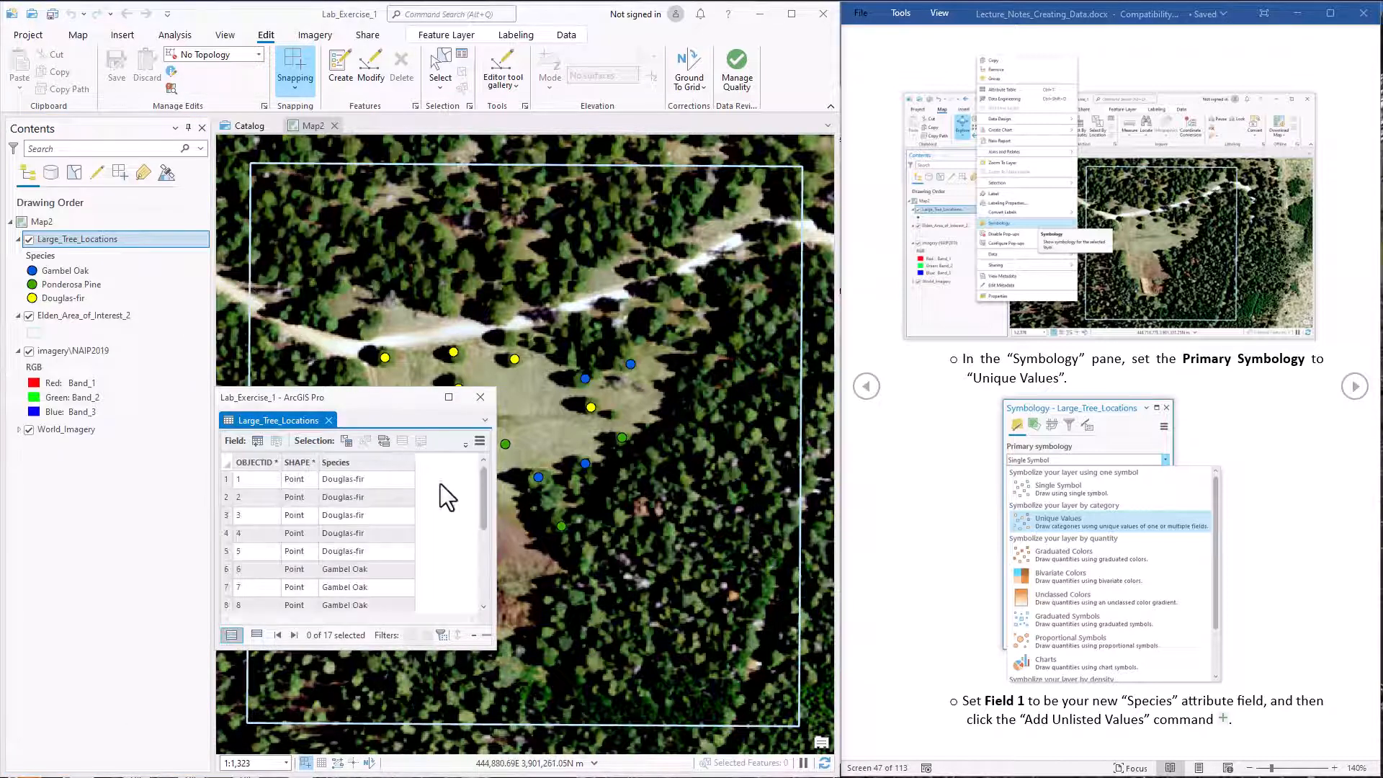
click(482, 481)
scroll(483, 499, down, 3)
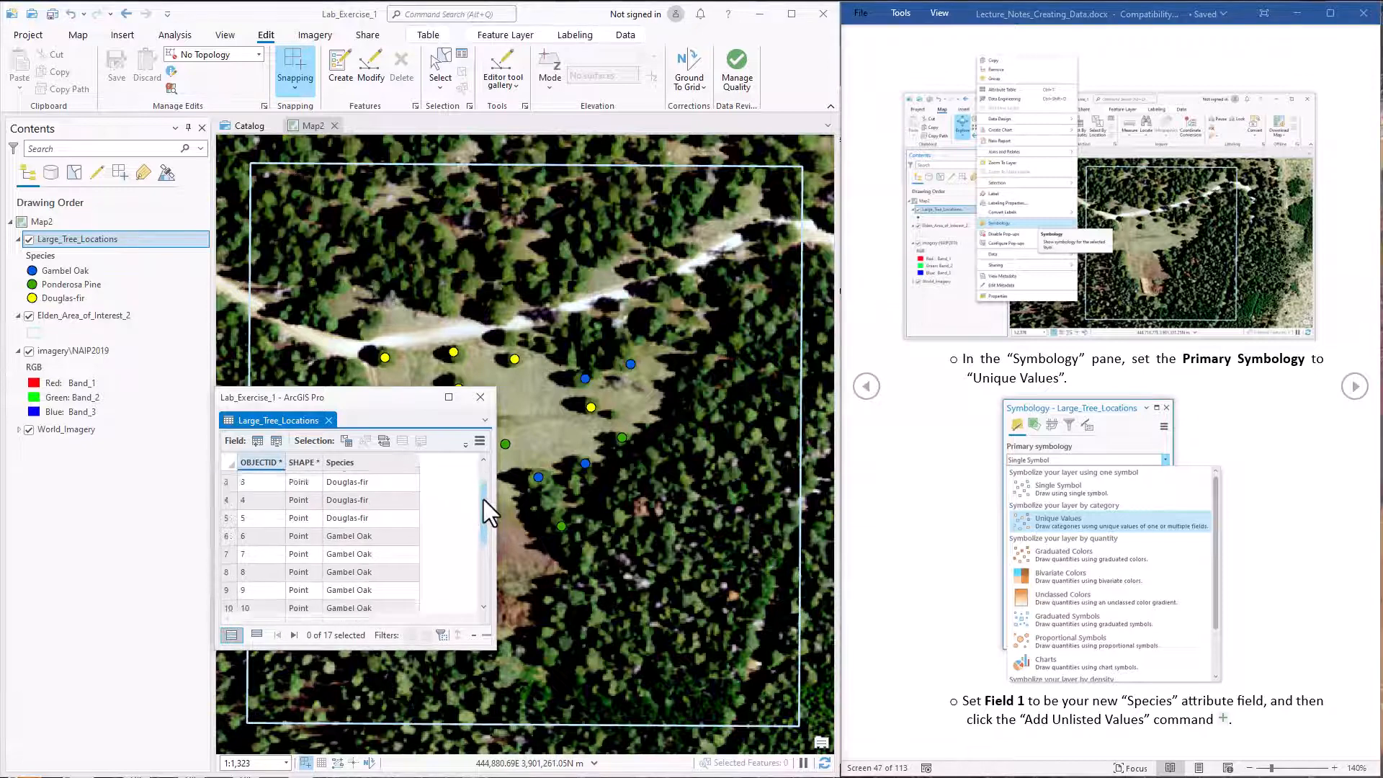
click(390, 462)
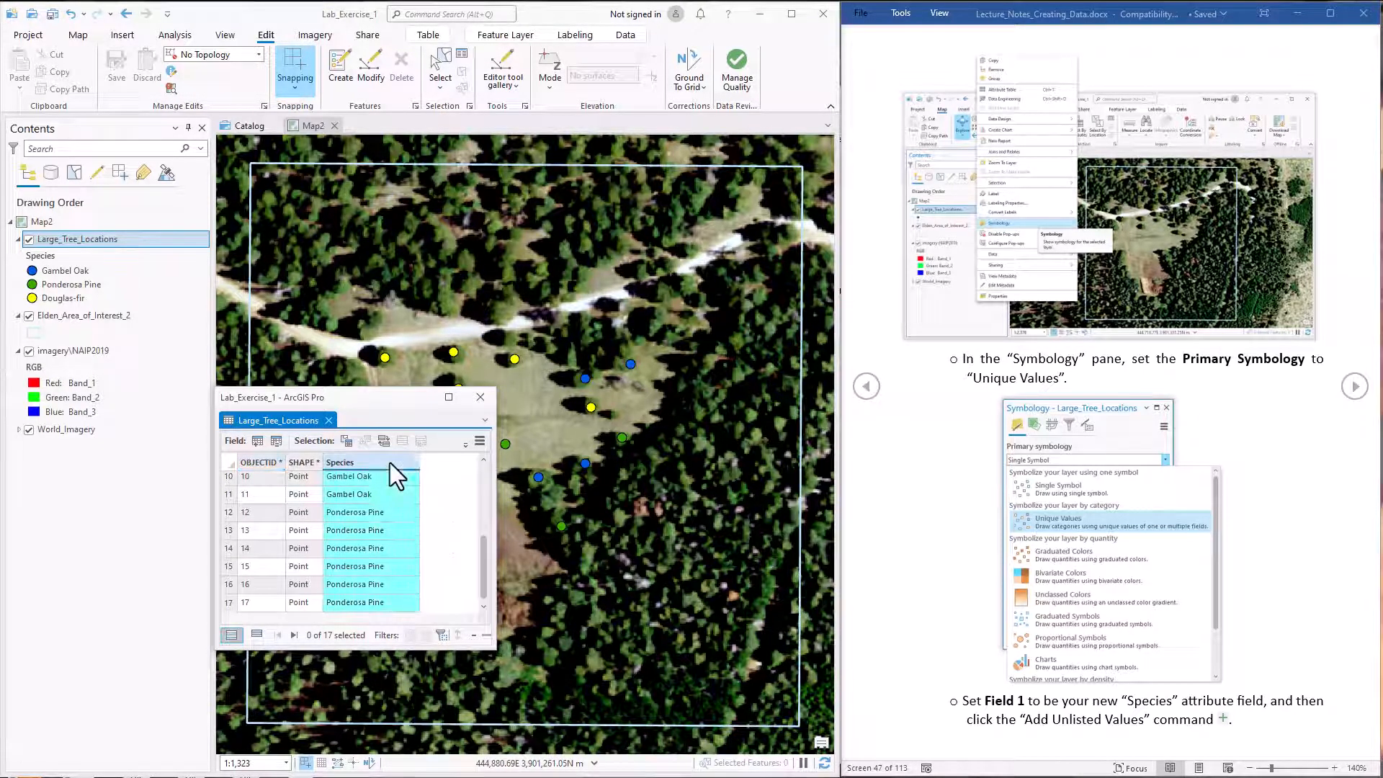
drag(486, 570, 487, 495)
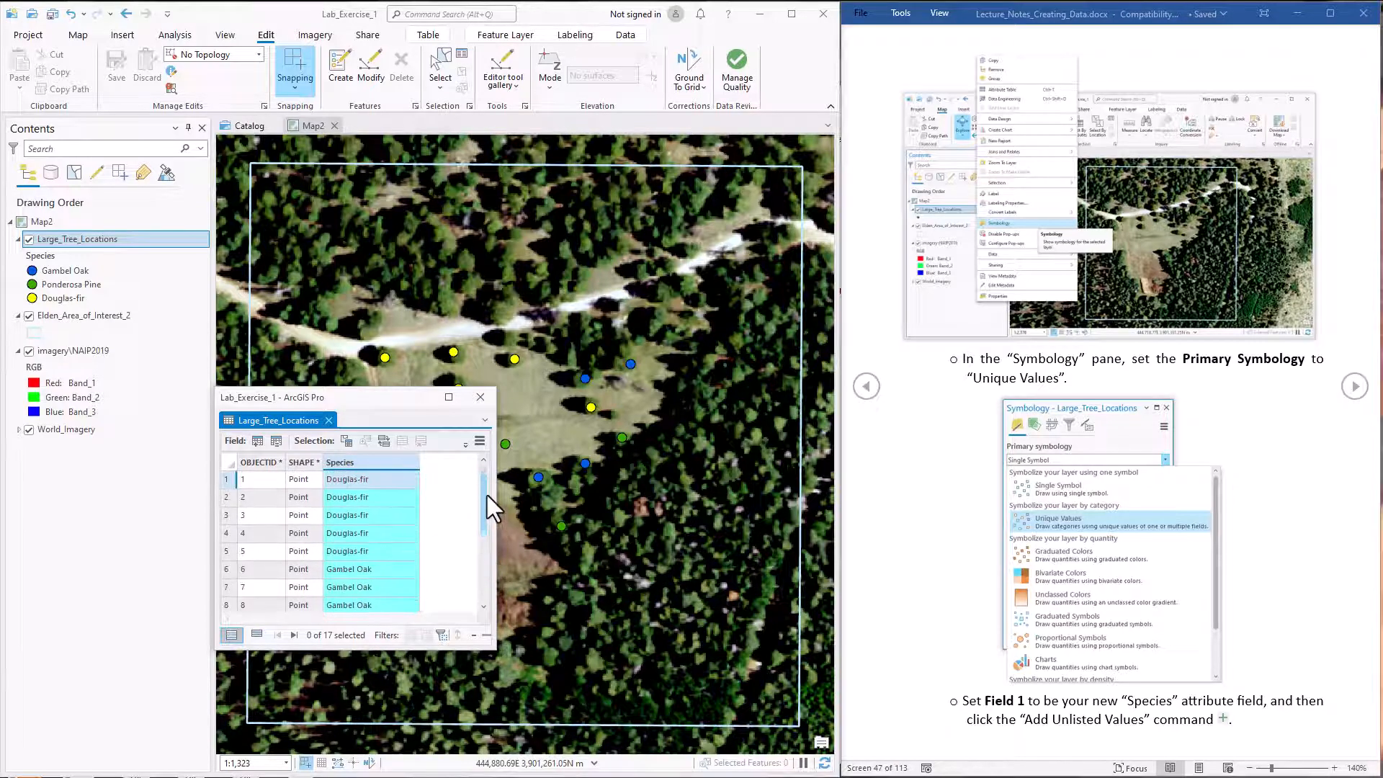
click(475, 398)
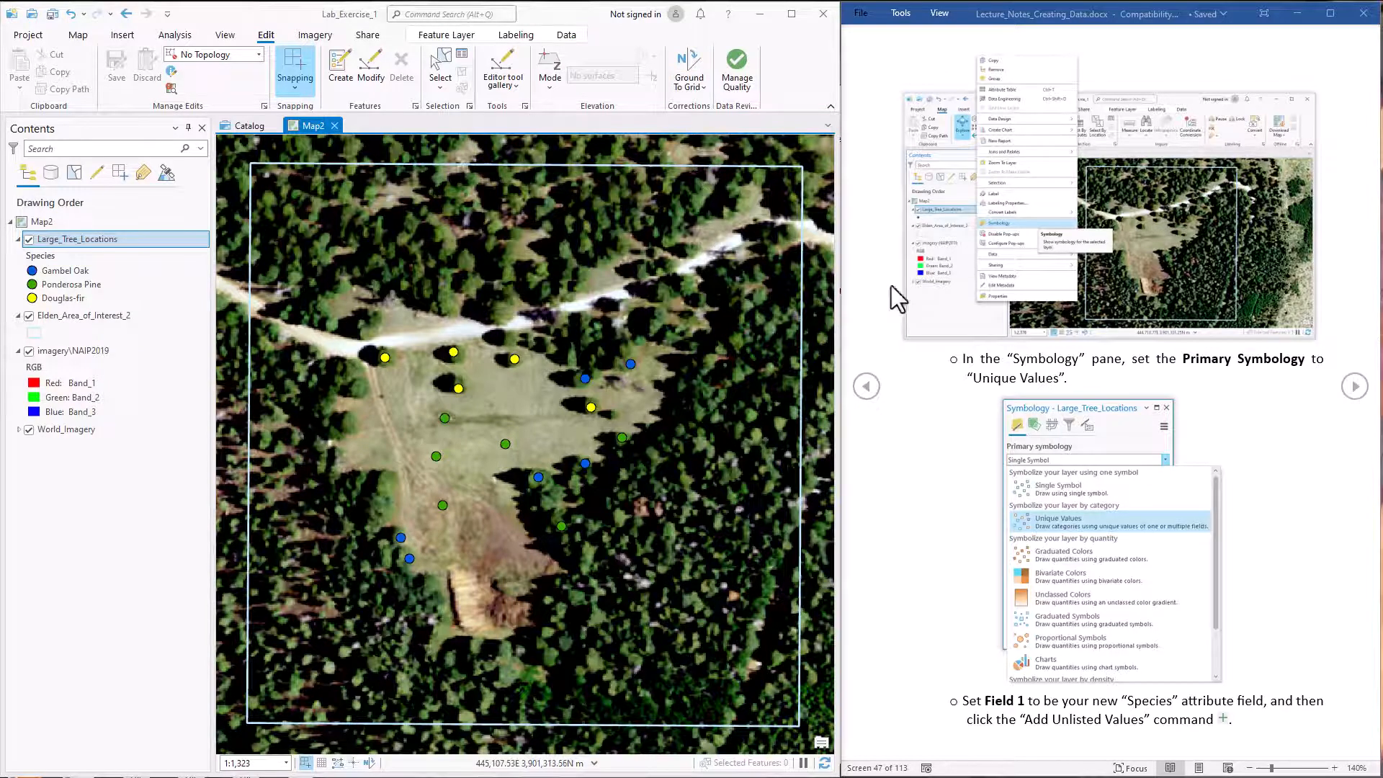
- Switch to the lecture notes in Word and page forward to the instructions for placing Ponderosa Pine and Gambel Oak points
click(1355, 386)
click(1355, 387)
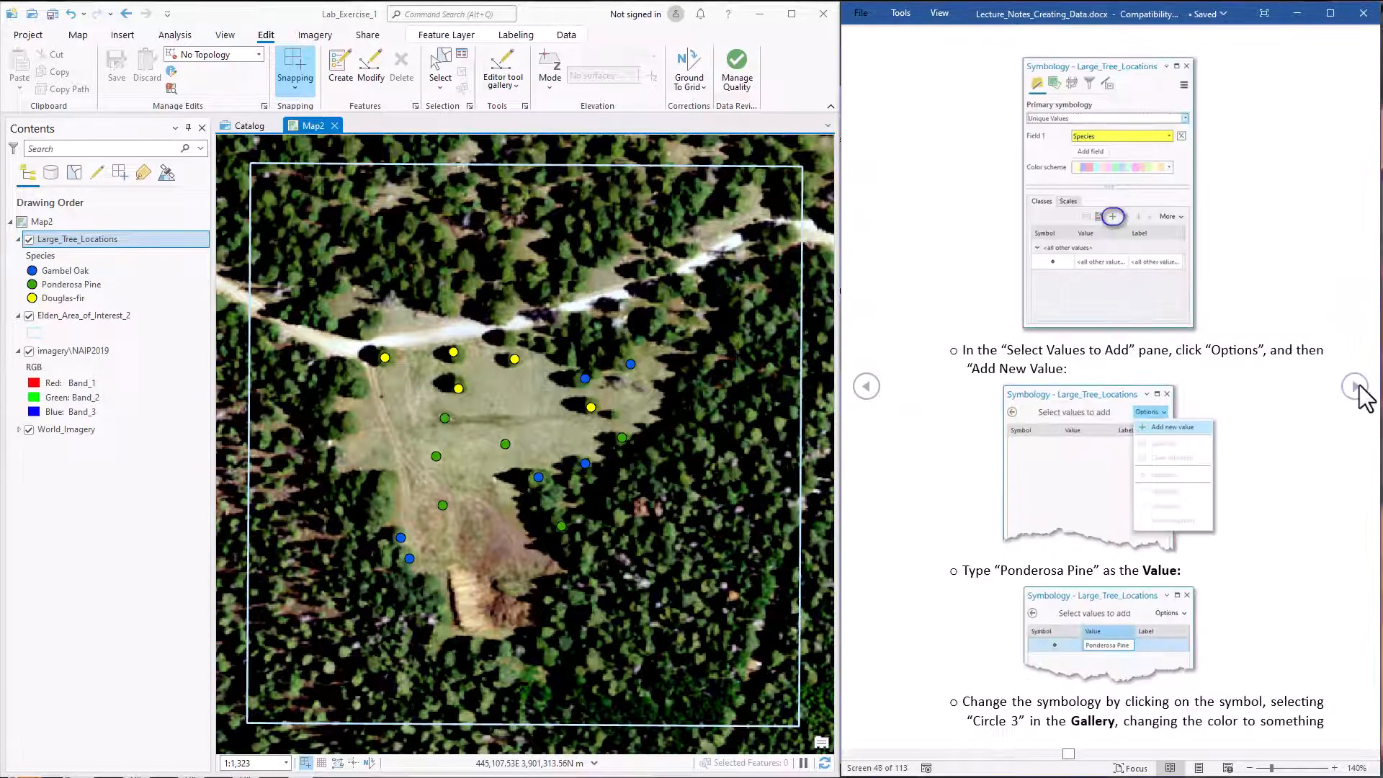
click(1356, 386)
click(1355, 387)
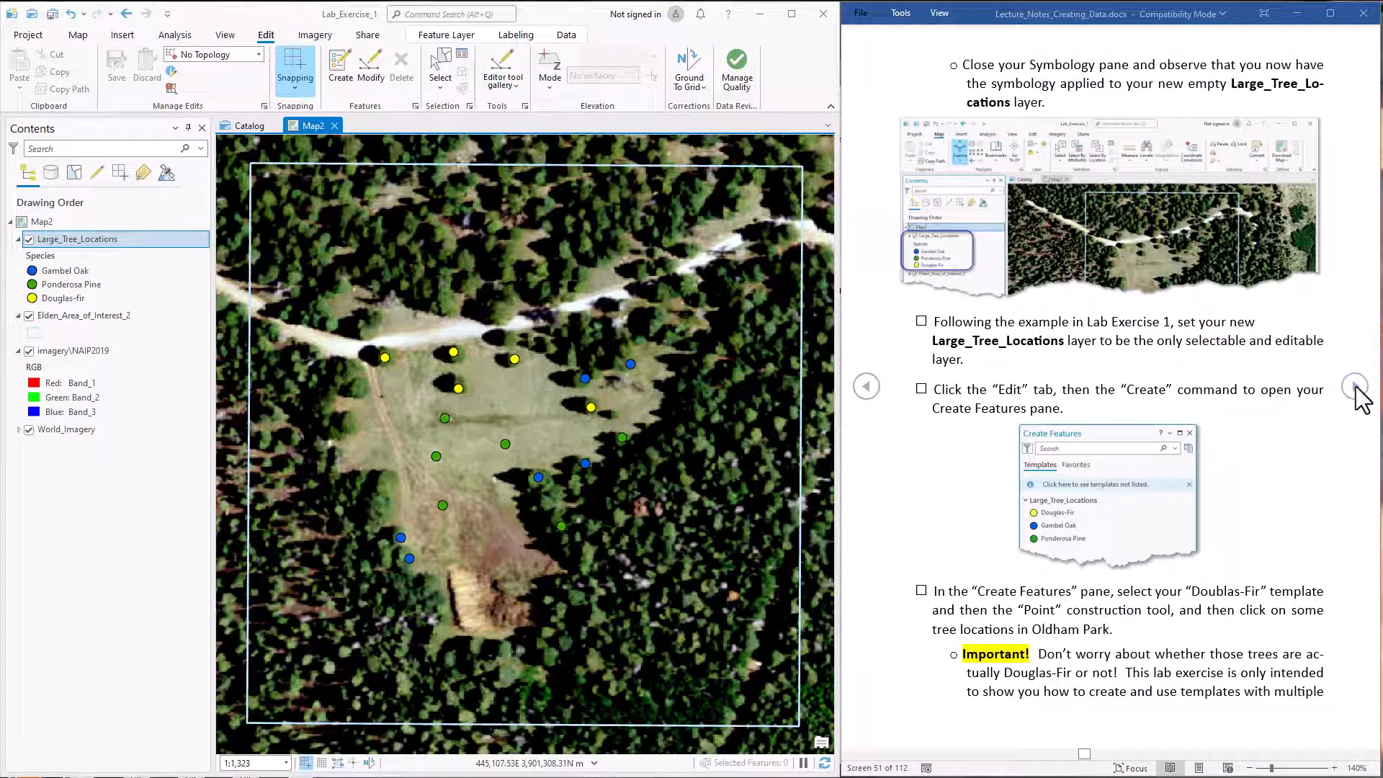
click(1355, 387)
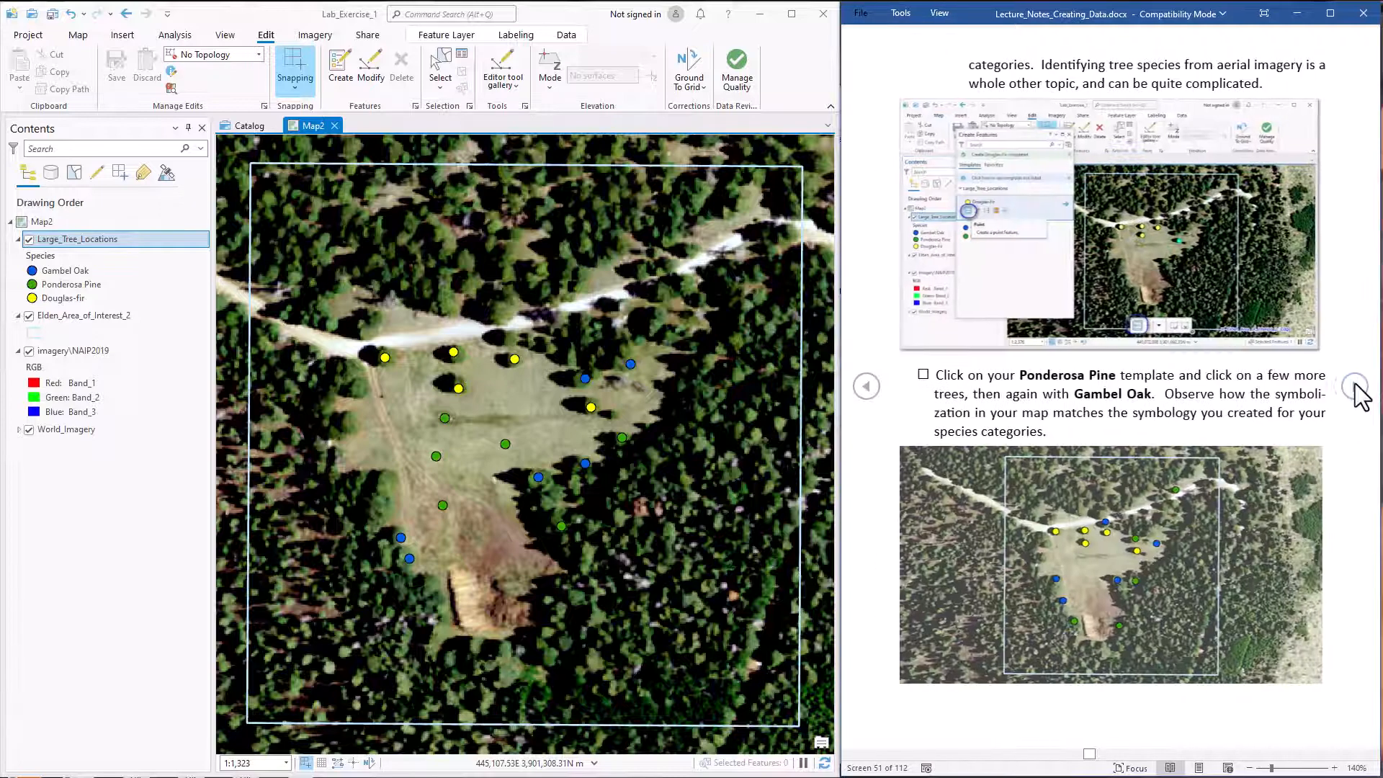
- Advance the lecture notes to the metadata instructions, then open the metadata of Large_Tree_Locations in Editor_Lab.gdb for editing
click(1356, 387)
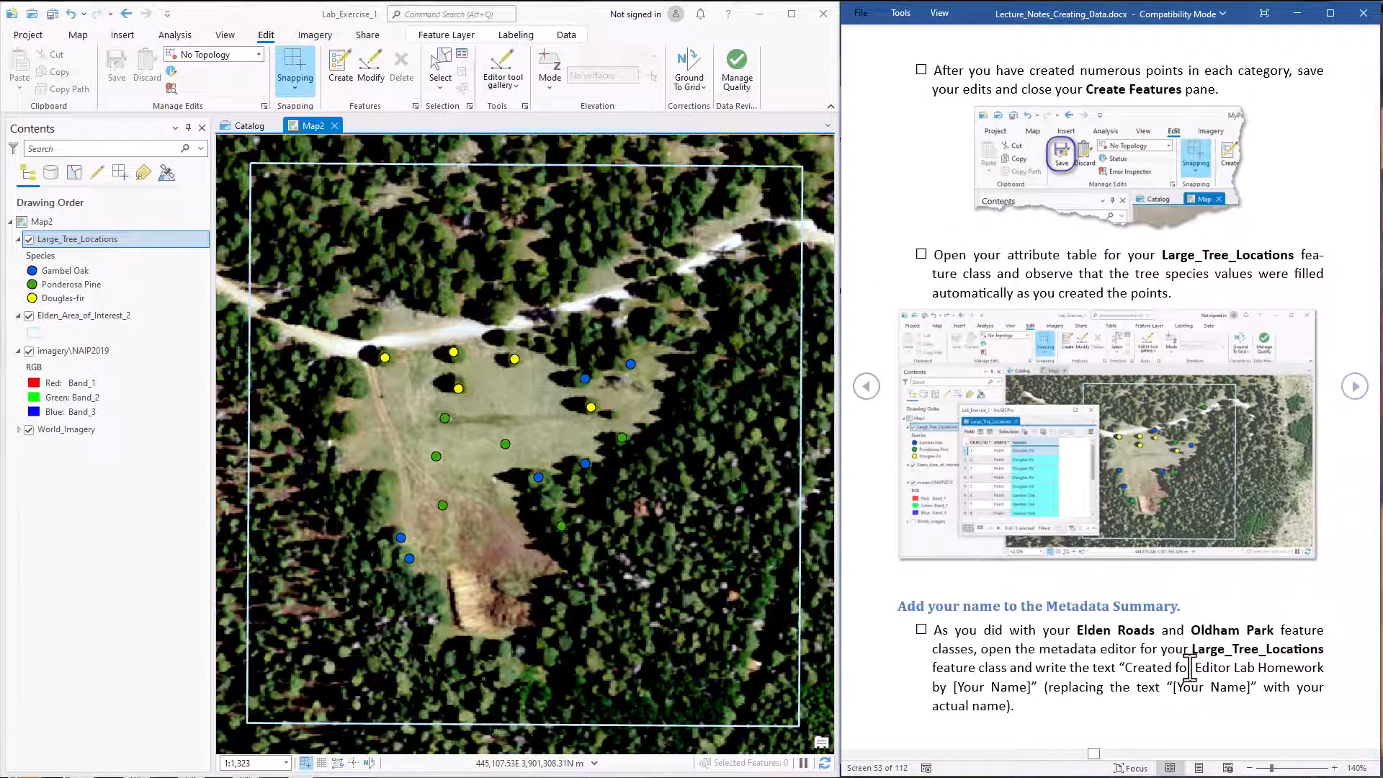
click(238, 128)
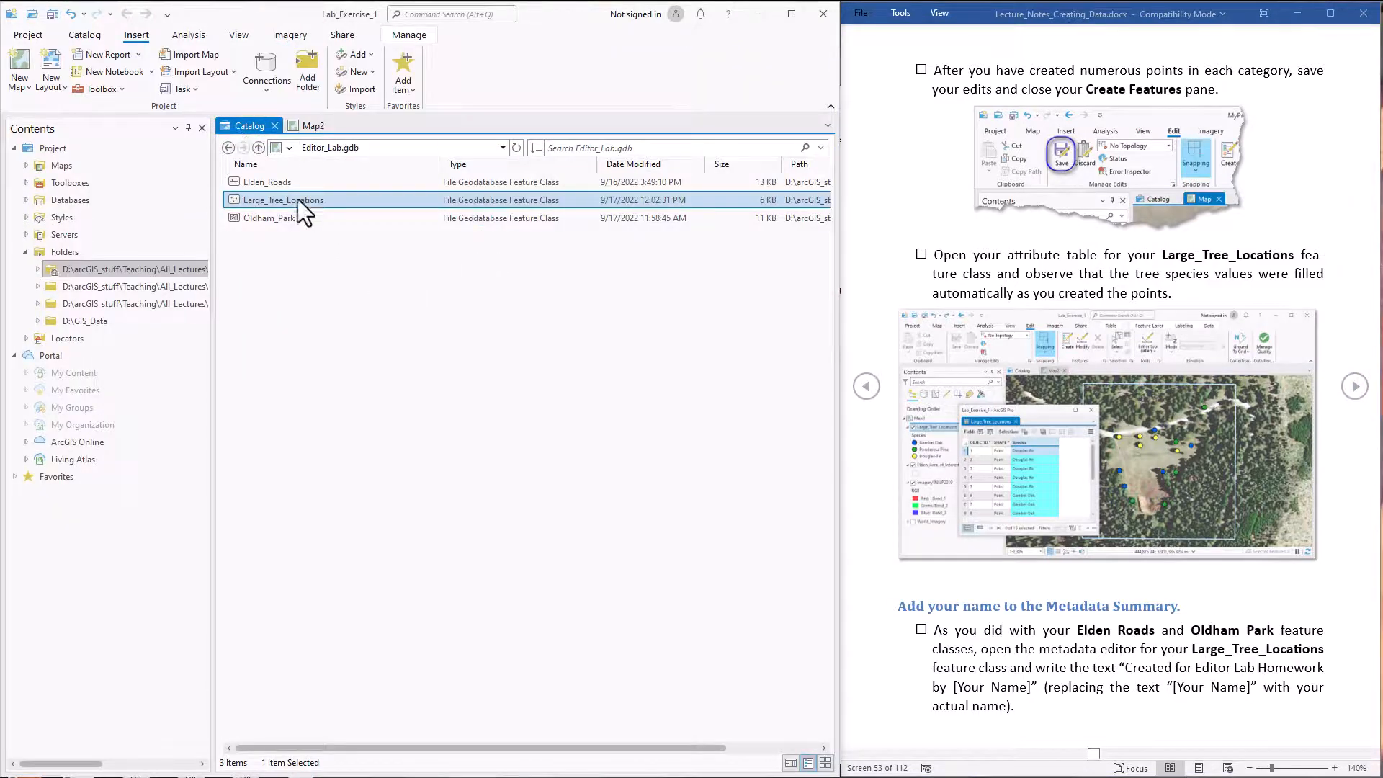
right_click(297, 199)
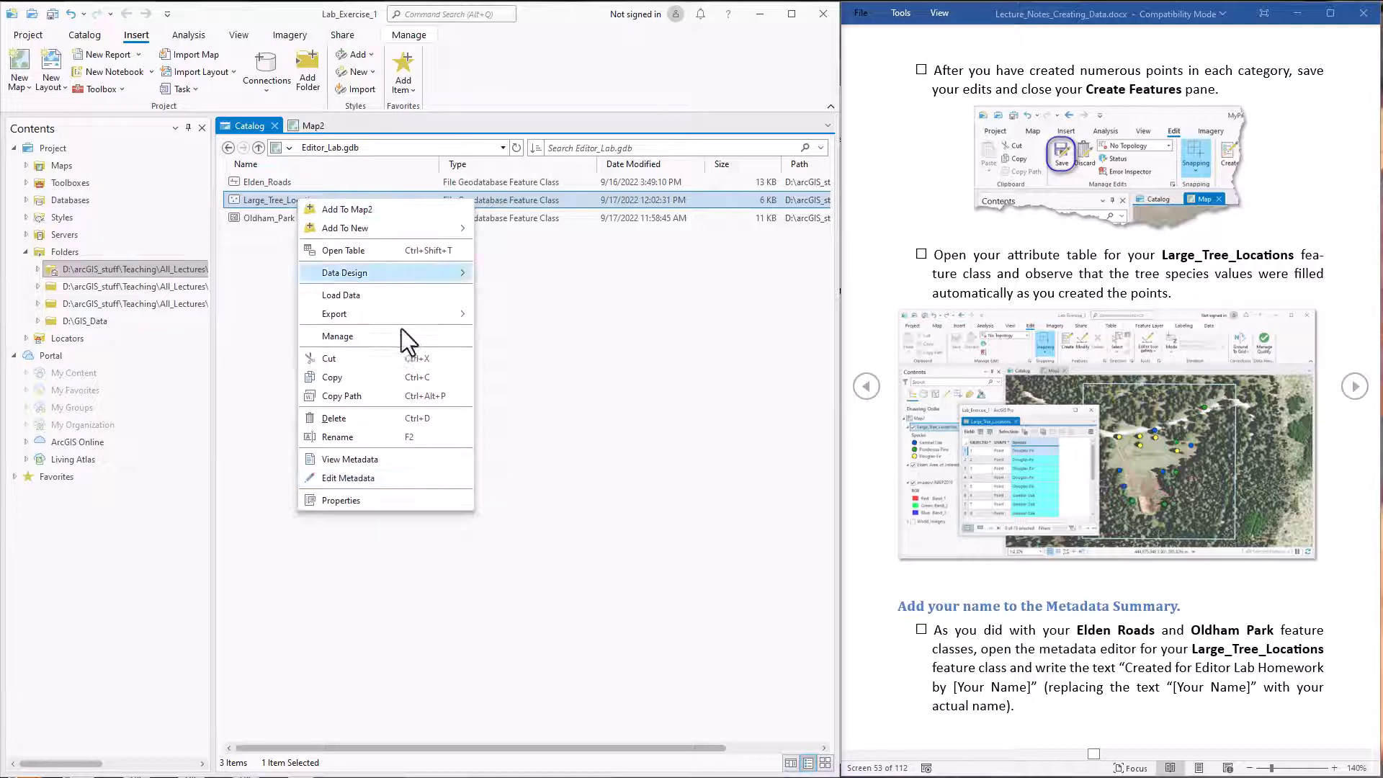
click(343, 478)
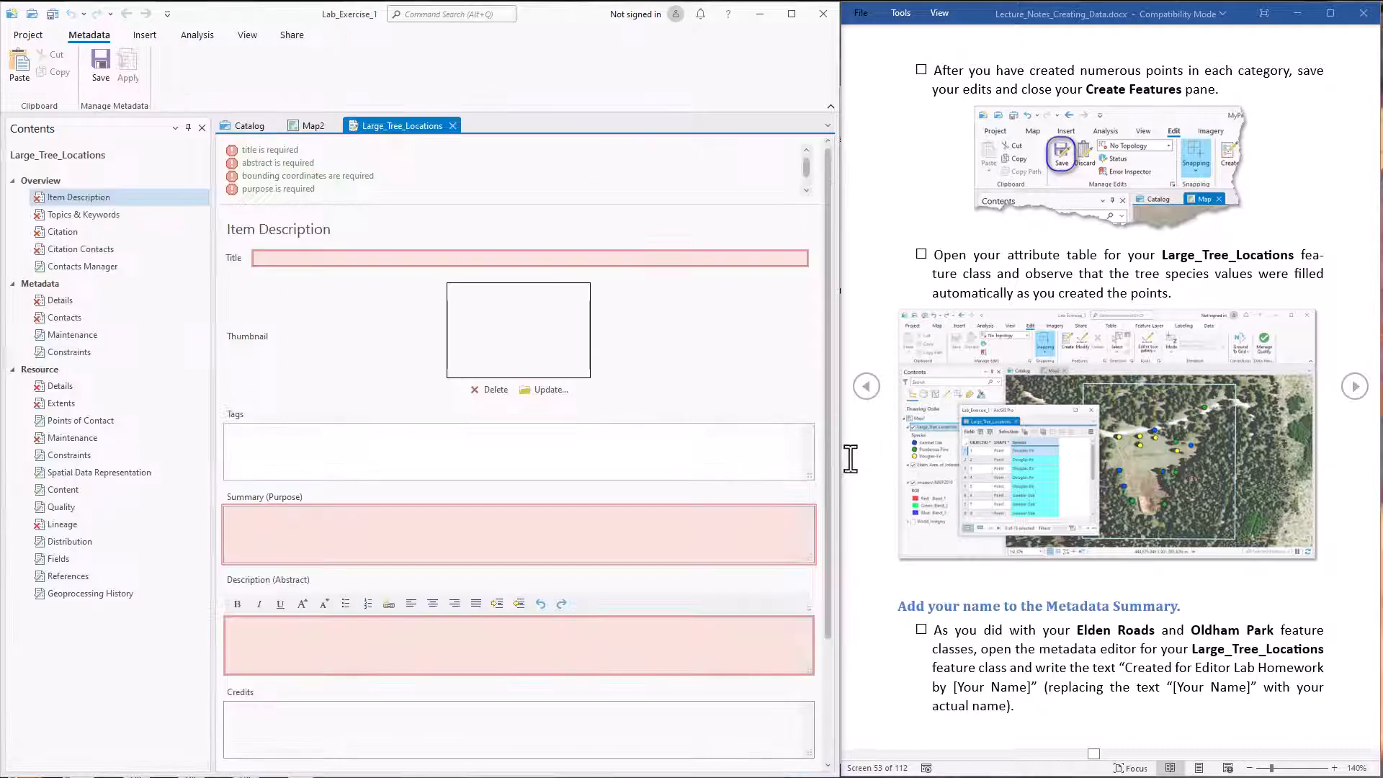
- Copy "Created for Editor Lab Homework by [Your Name]" from the notes into the metadata Summary (Purpose), replacing the placeholder with the author's full name
click(1125, 667)
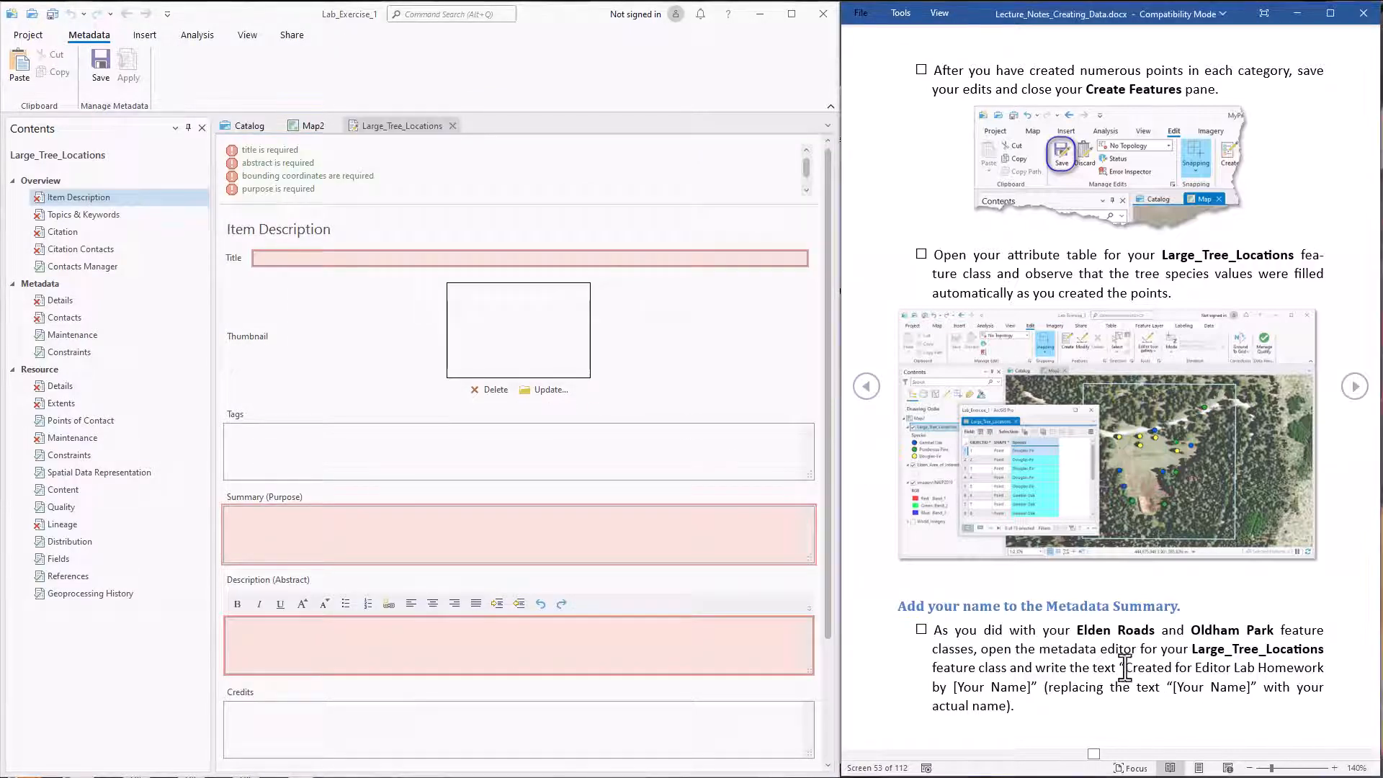
drag(1126, 667, 1029, 688)
key(ctrl+c)
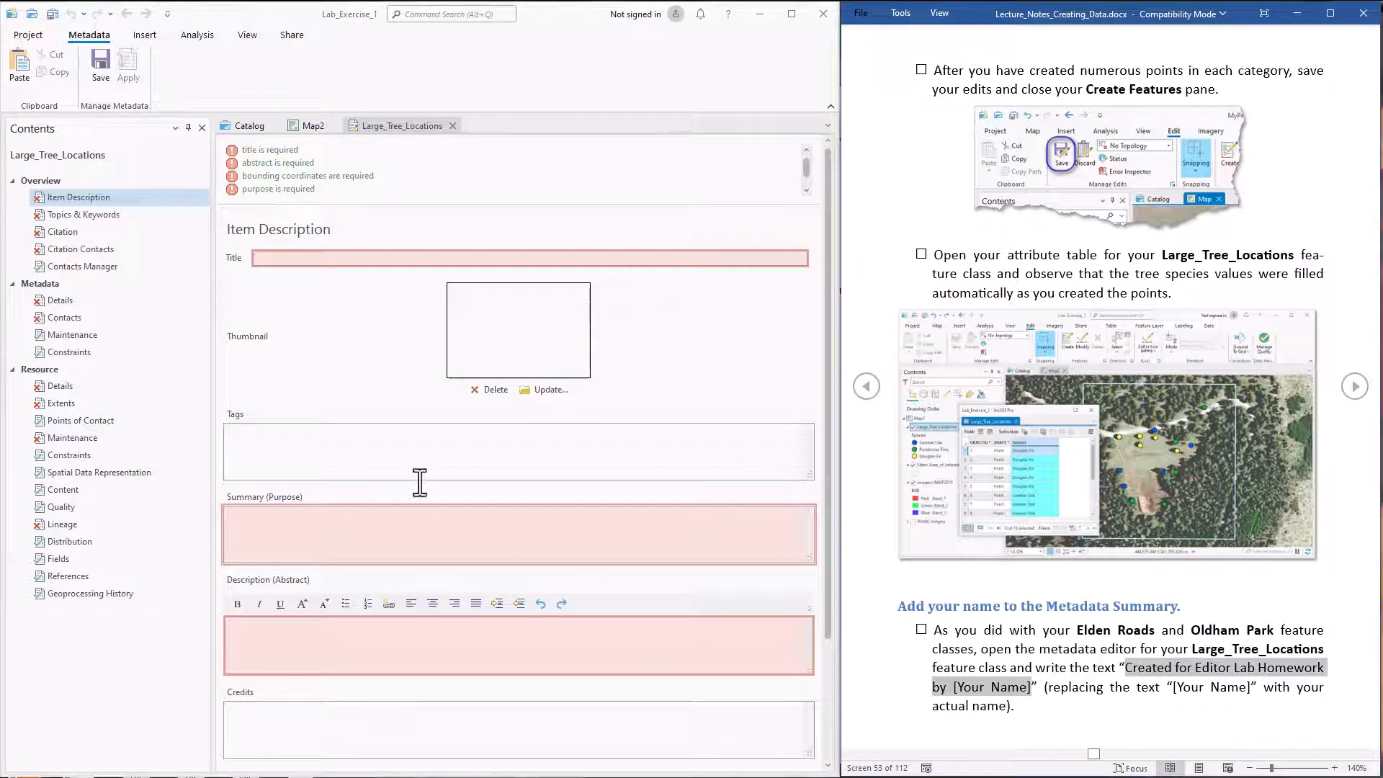
click(345, 531)
key(ctrl+v)
drag(419, 514, 369, 514)
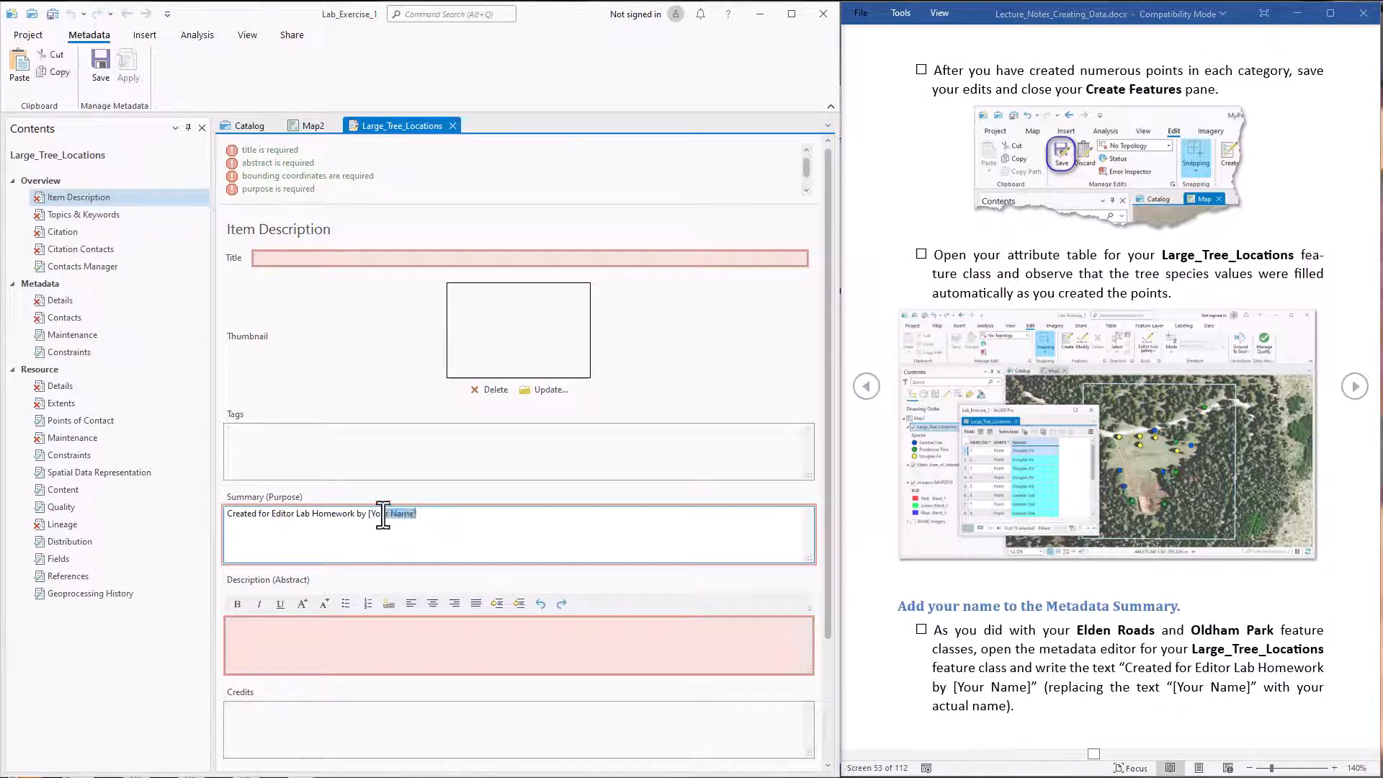
key(BackSpace)
- Save and close the Large_Tree_Locations metadata, then check its Summary text in the catalog's metadata view
click(96, 63)
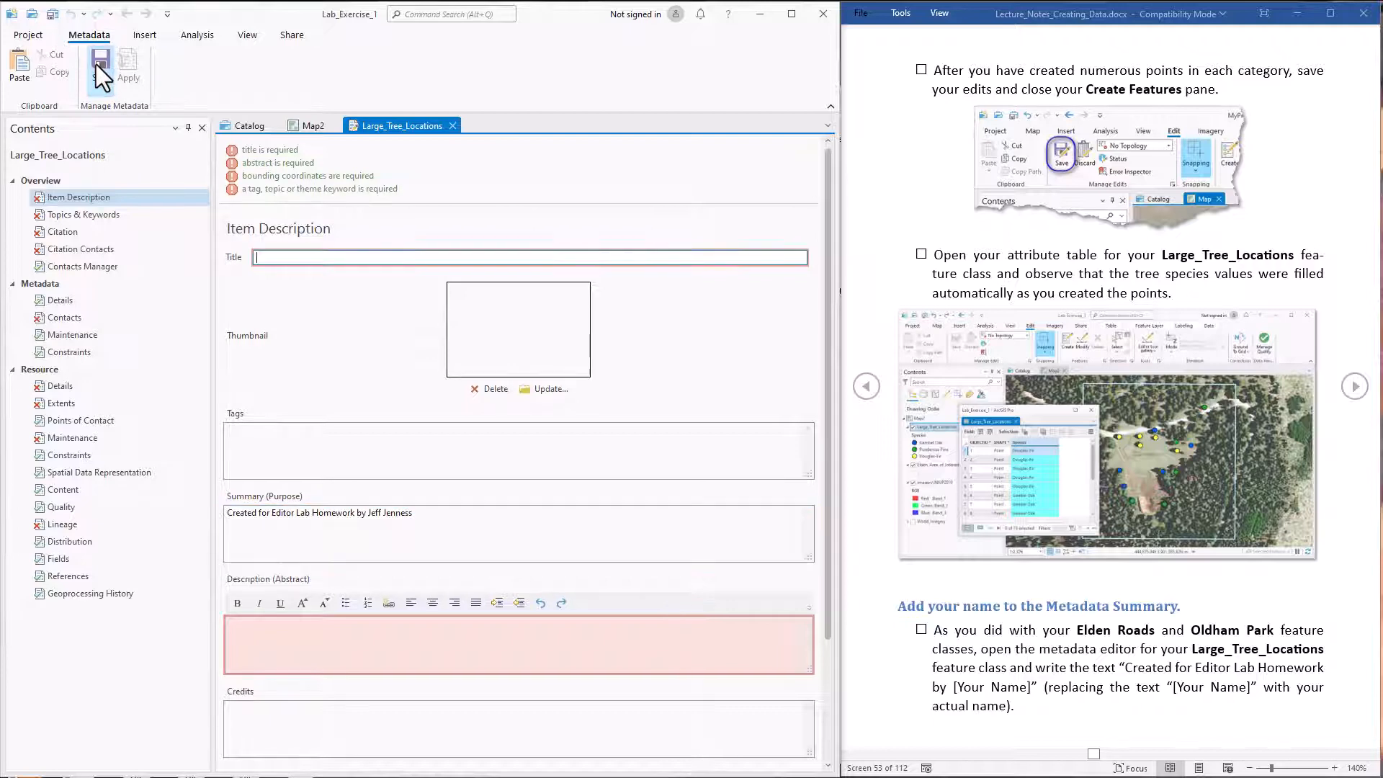
click(454, 128)
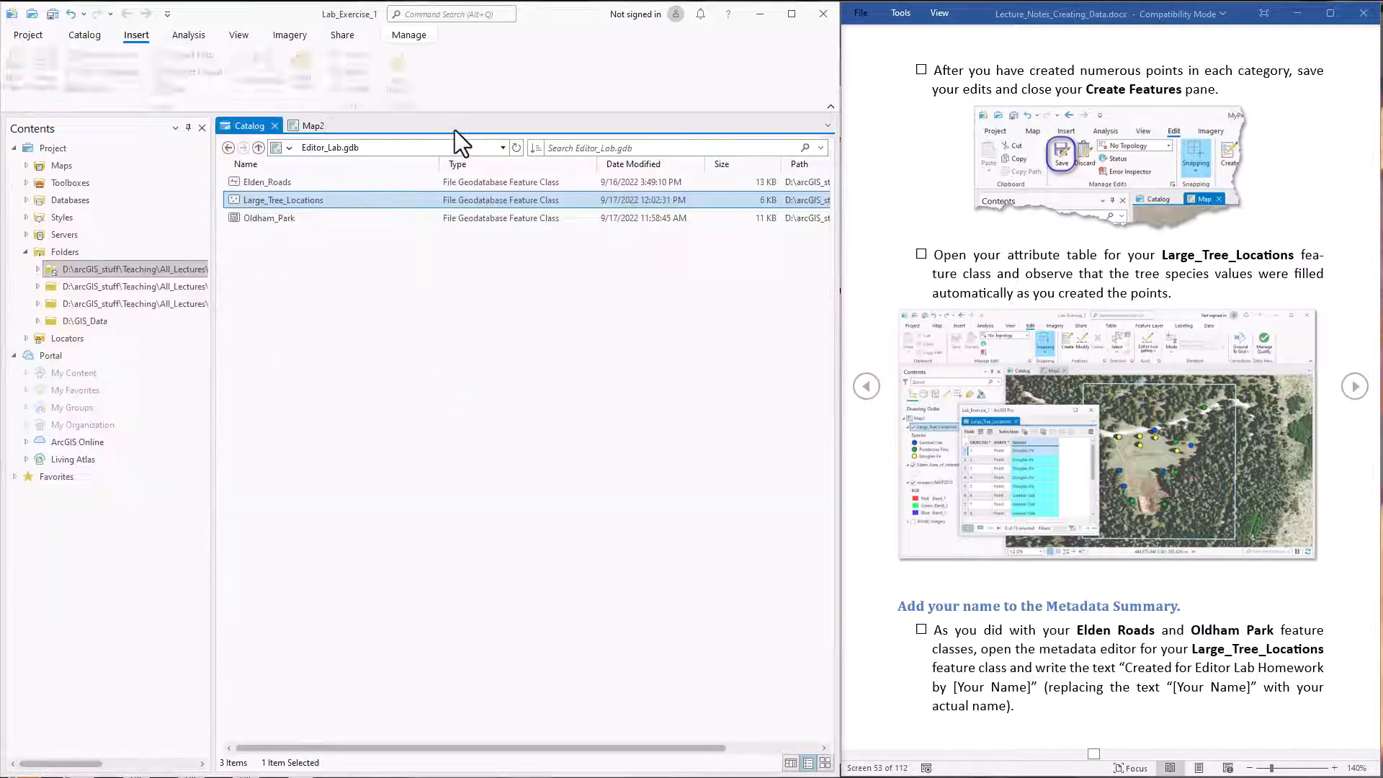
click(790, 765)
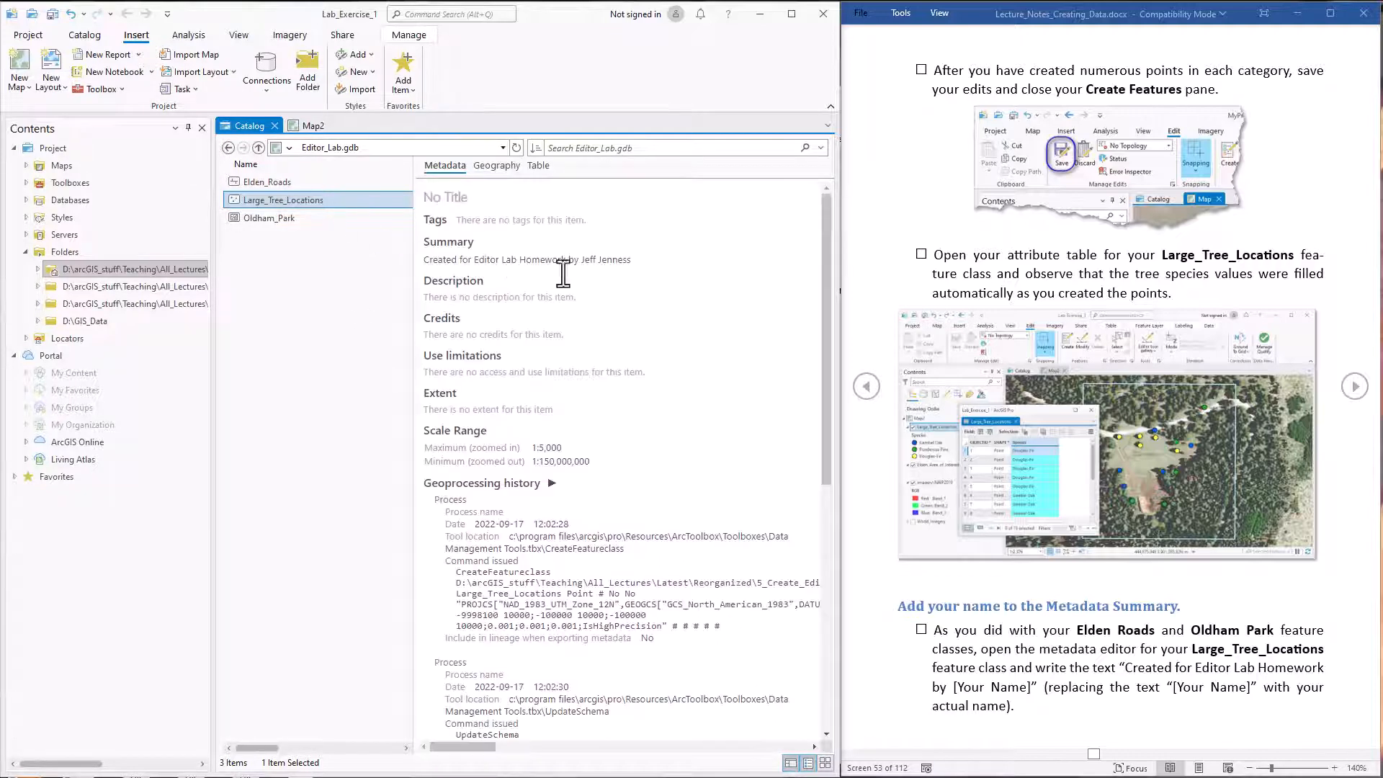
drag(634, 261, 436, 261)
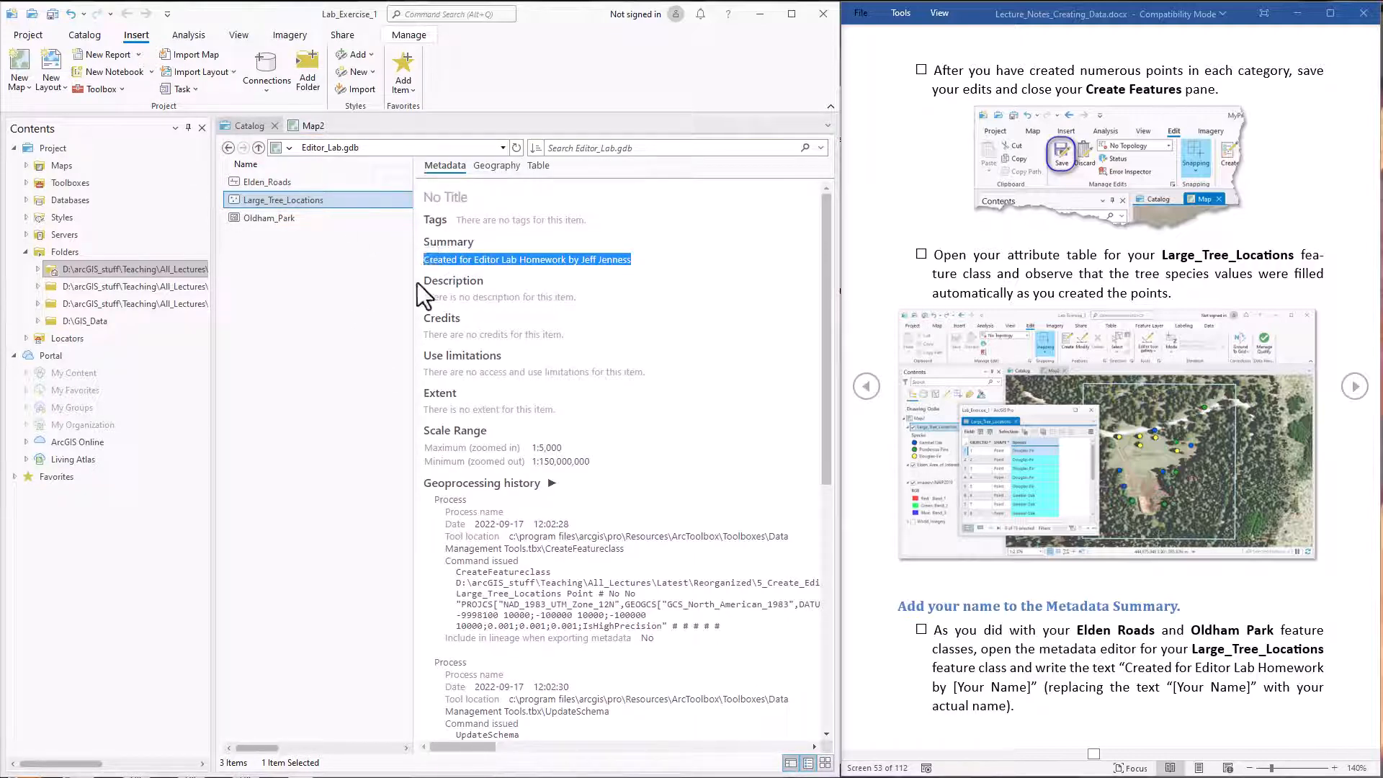
- Return to Map2 and zoom to the extent of the Large_Tree_Locations layer
click(303, 124)
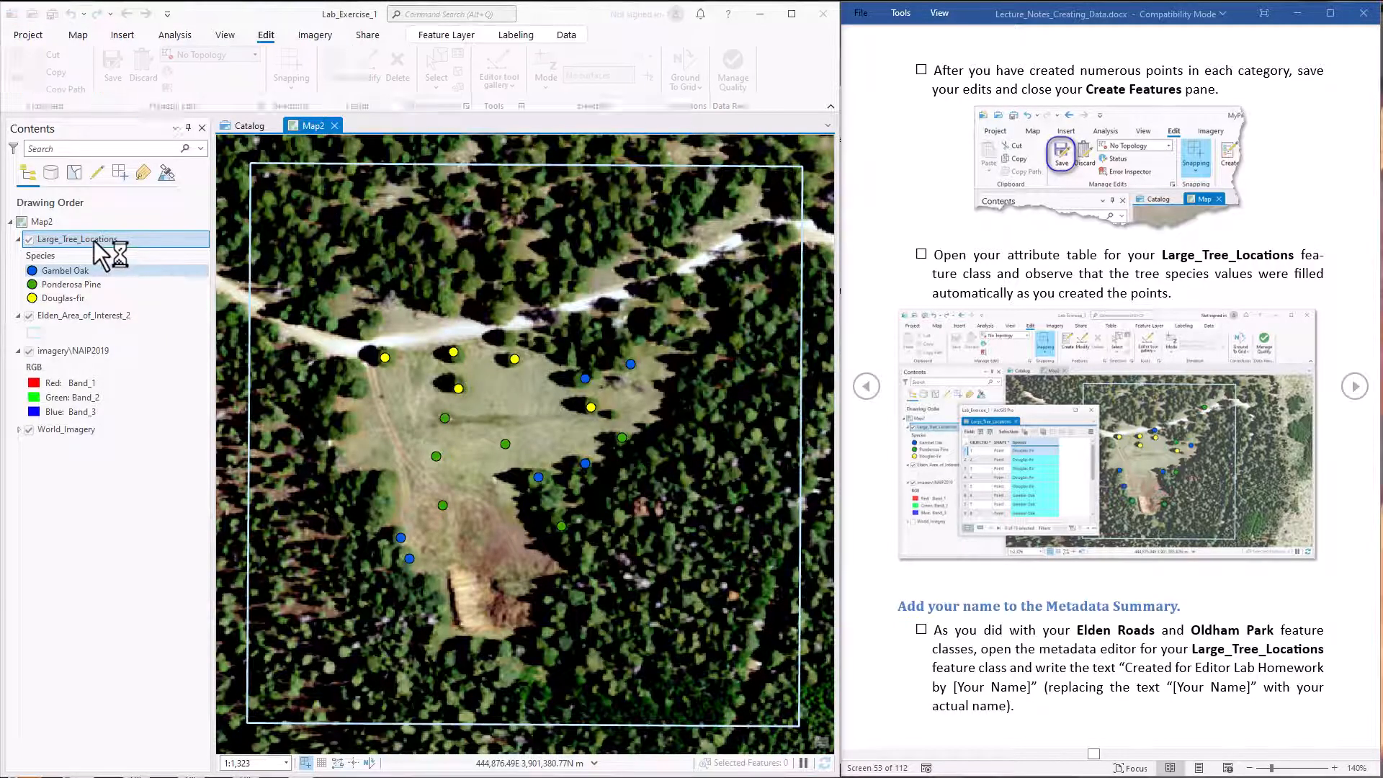
right_click(94, 240)
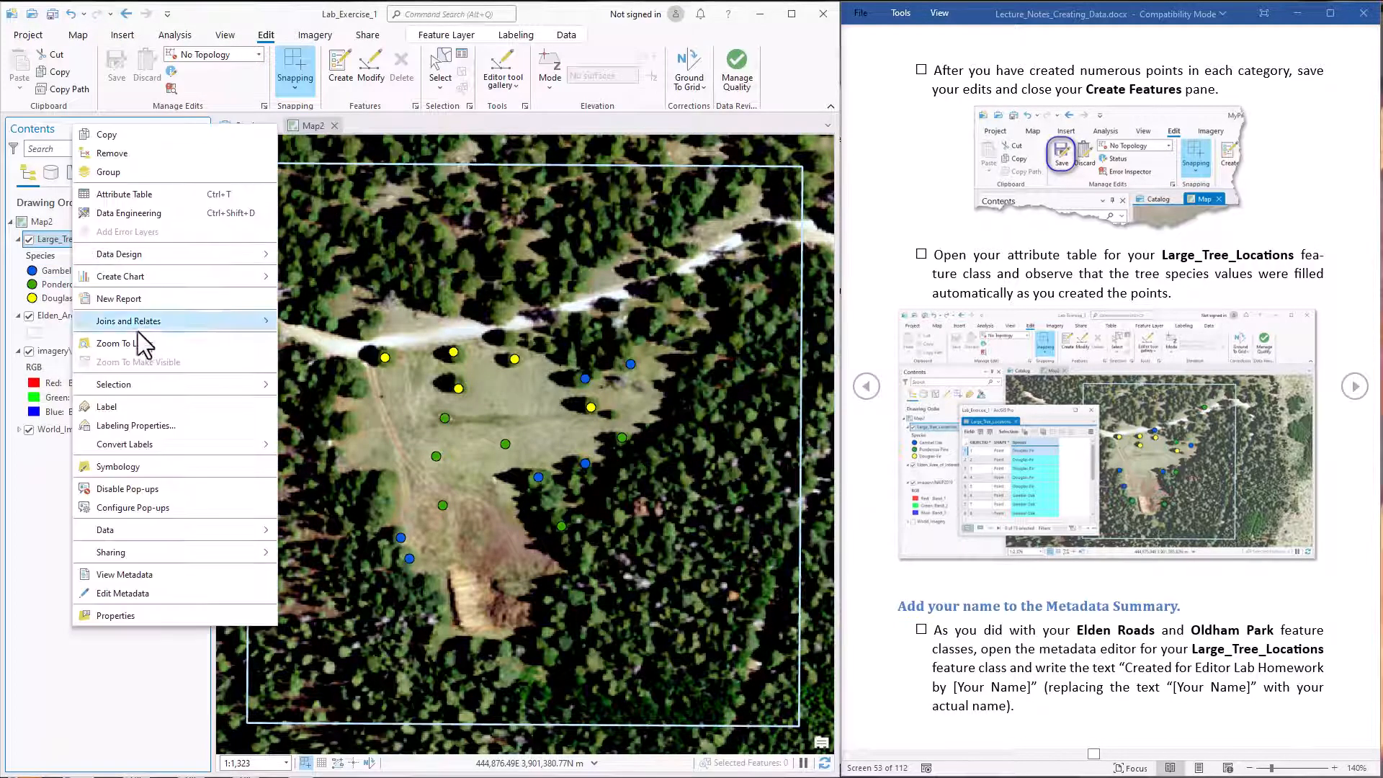
click(140, 343)
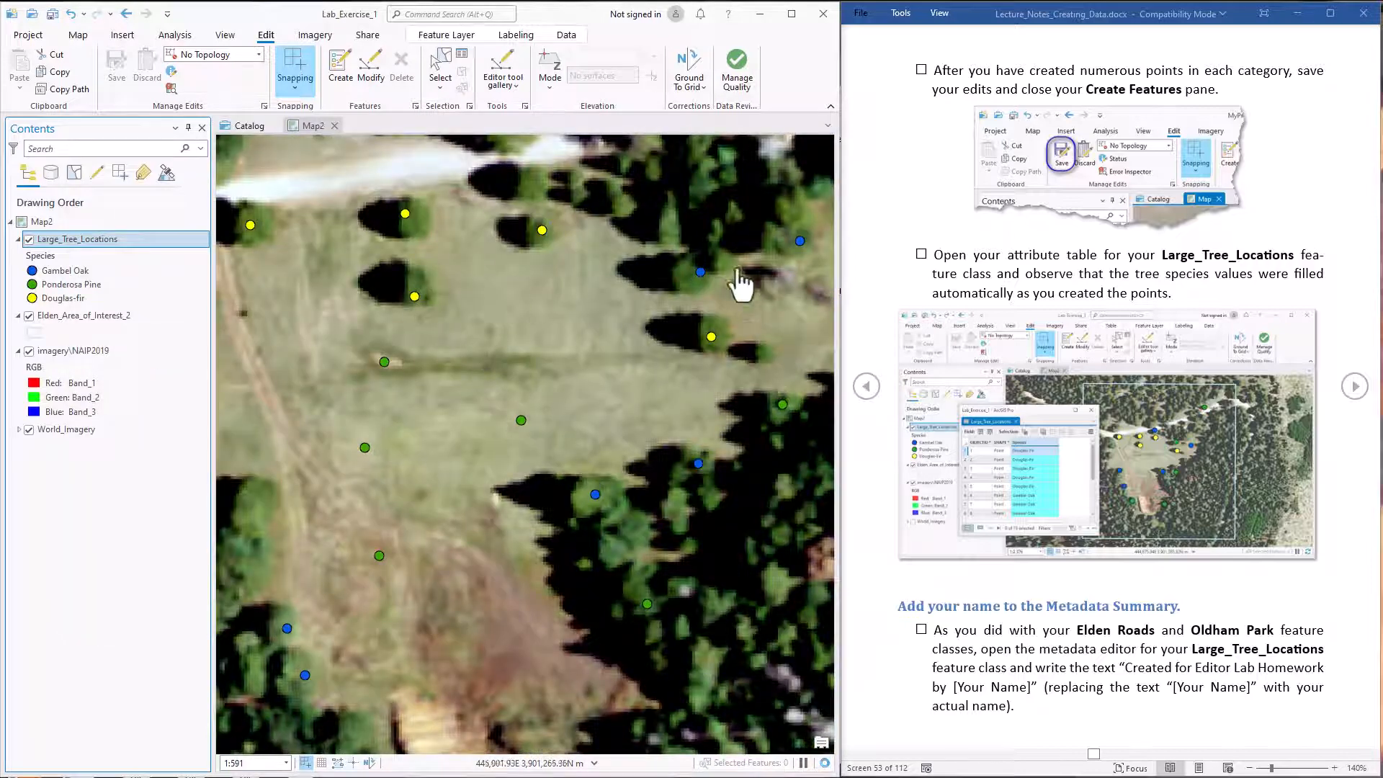